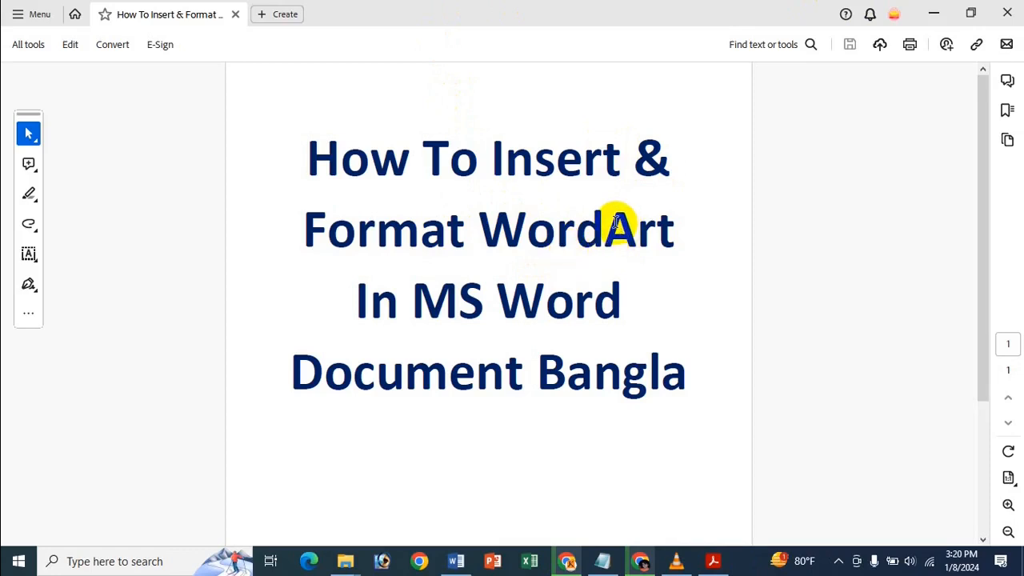
Minimize Adobe Acrobat so the blank Word document is visible.
{"action": "left_click", "coordinate": [946, 9]}
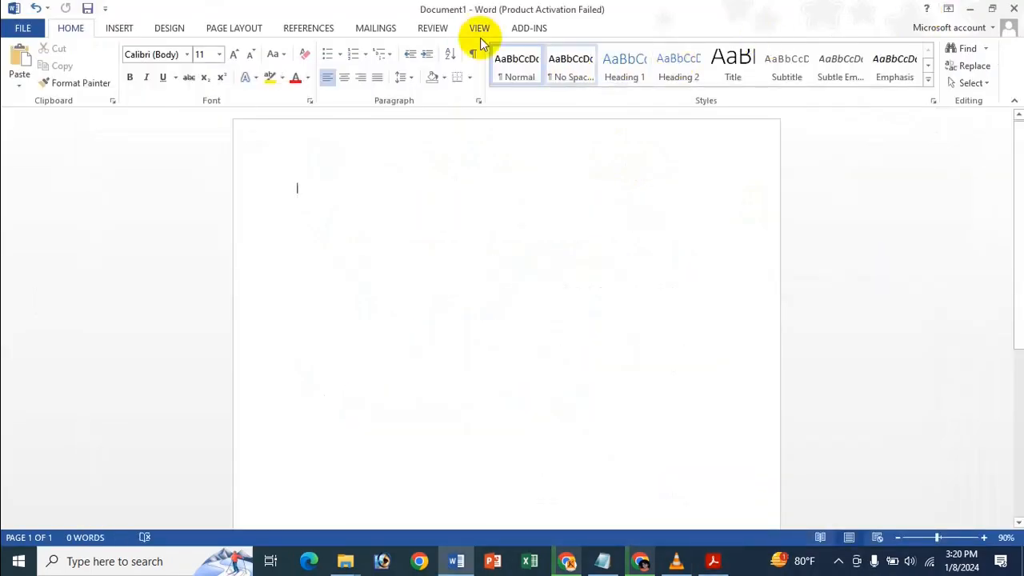
Insert black outlined WordArt and replace 'Your text here' with the three-word name.
{"action": "left_click", "coordinate": [120, 28]}
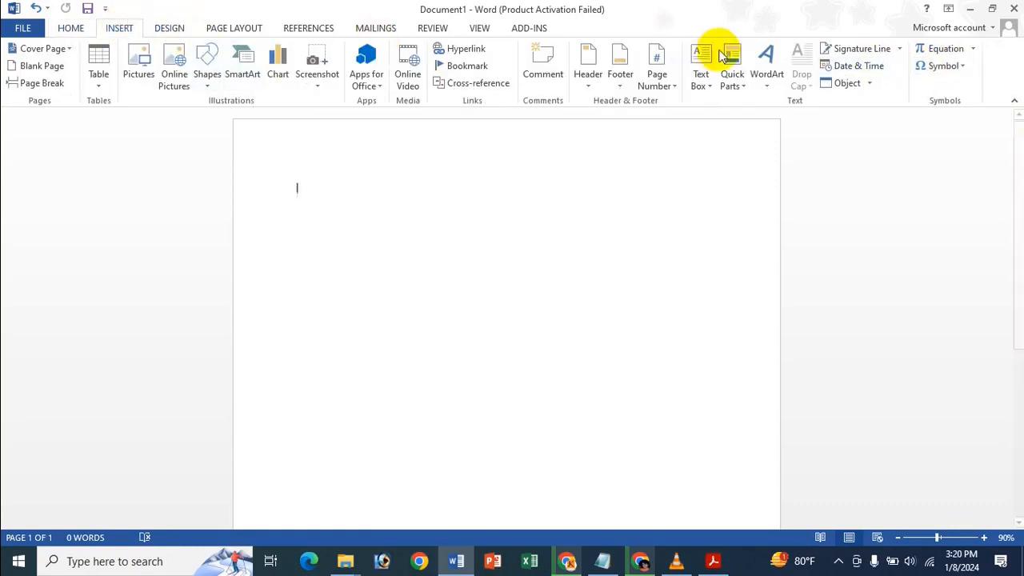
{"action": "left_click", "coordinate": [764, 64]}
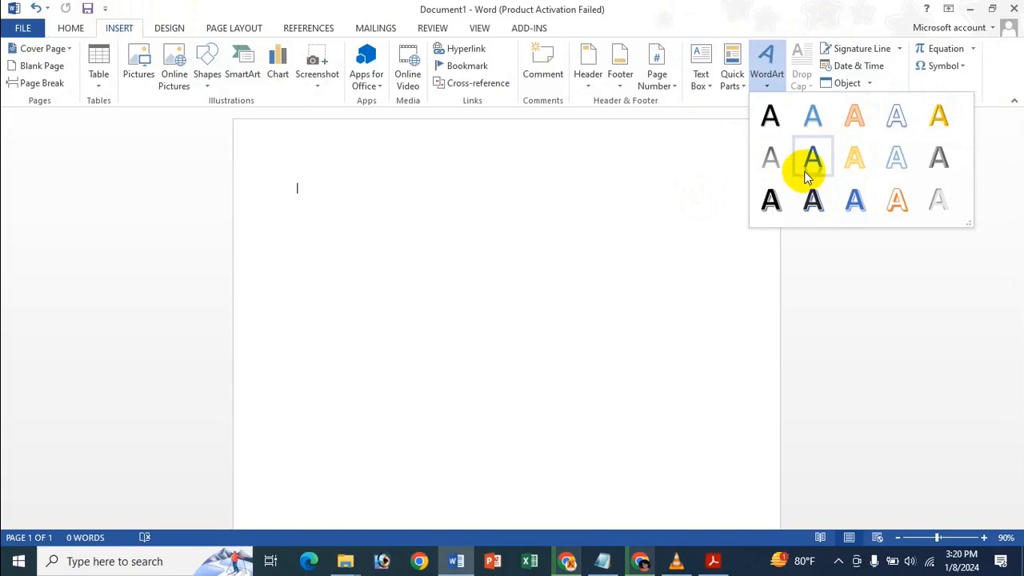
{"action": "left_click", "coordinate": [813, 200]}
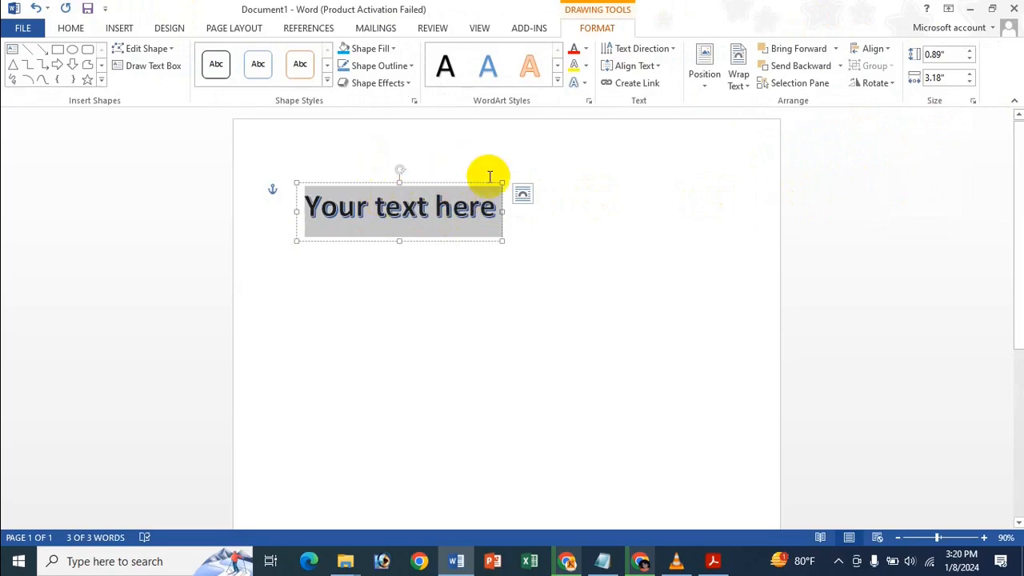
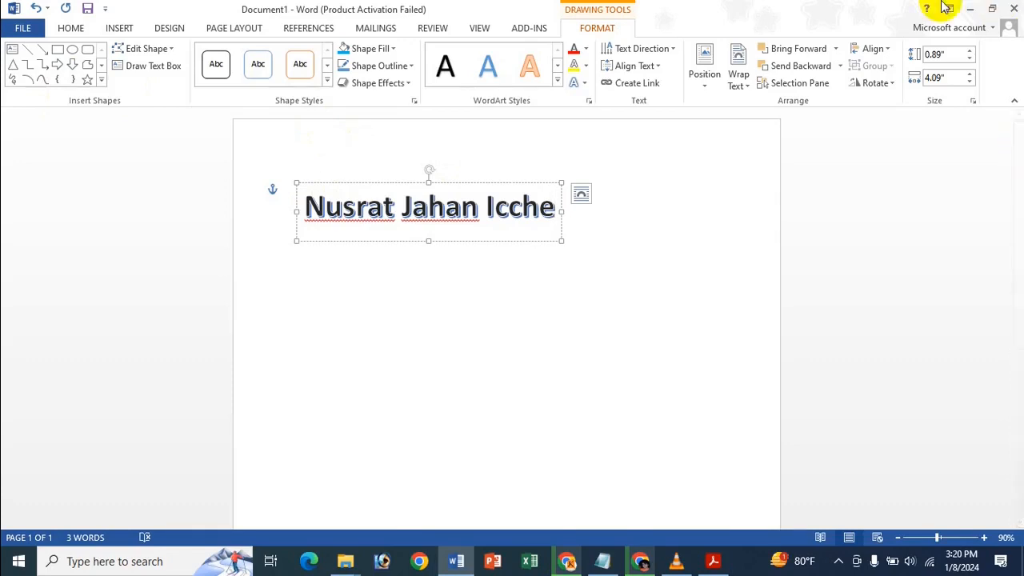
{"action": "left_click", "coordinate": [557, 83]}
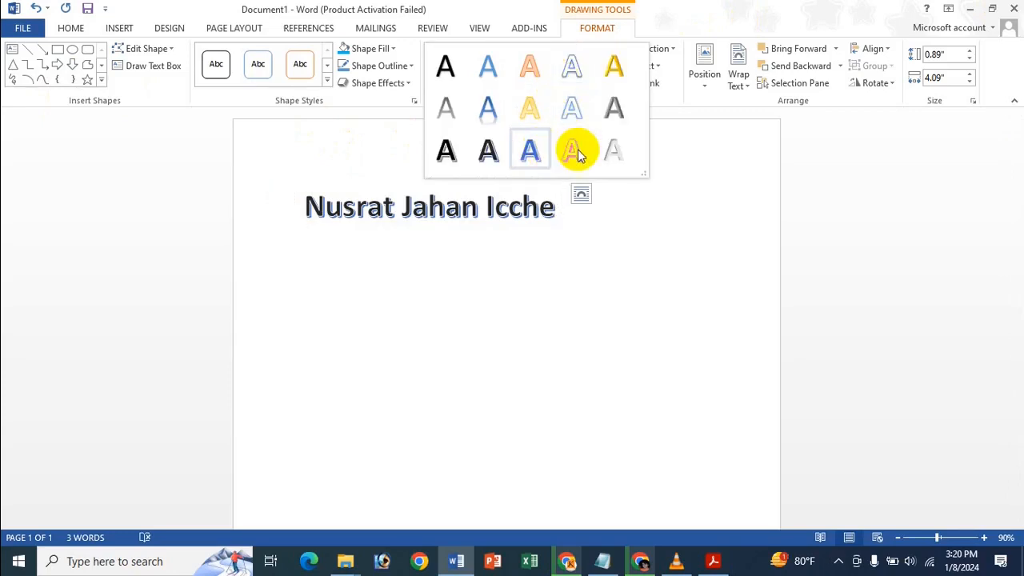
Apply a second-row WordArt style preset and select all of the WordArt text.
{"action": "left_click", "coordinate": [568, 97]}
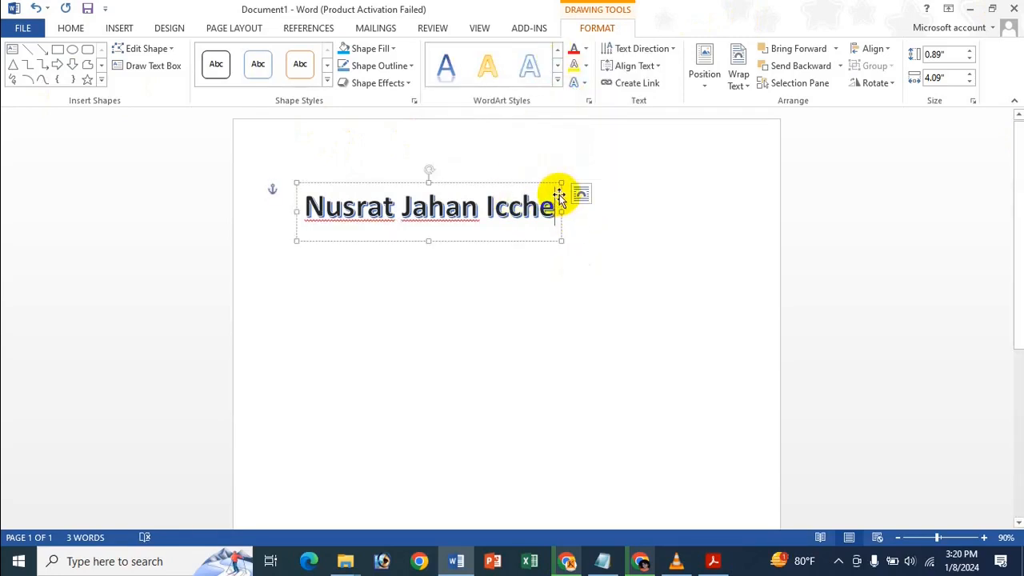
{"action": "left_click_drag", "start_coordinate": [552, 194], "coordinate": [303, 206]}
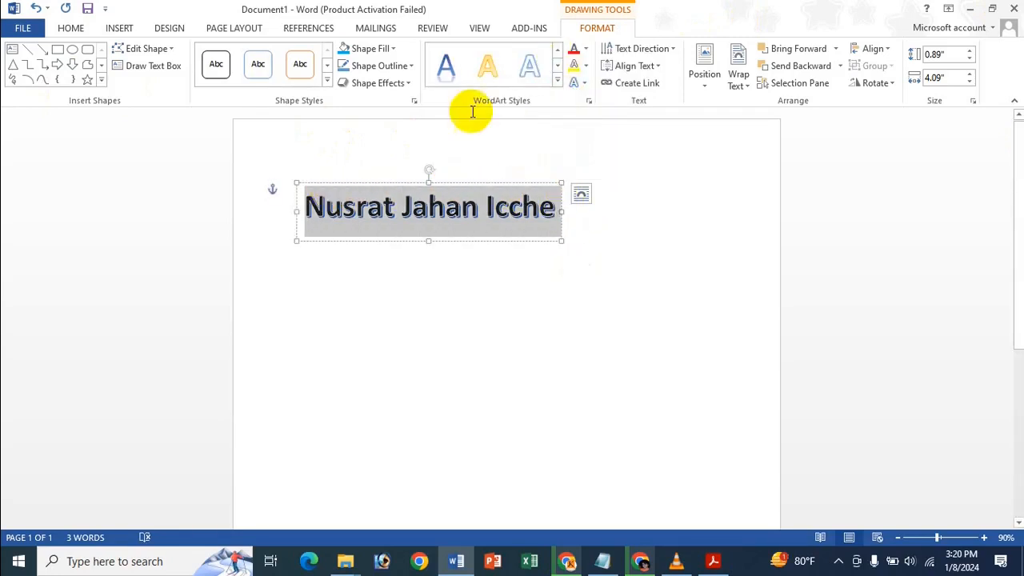
{"action": "left_click", "coordinate": [557, 84]}
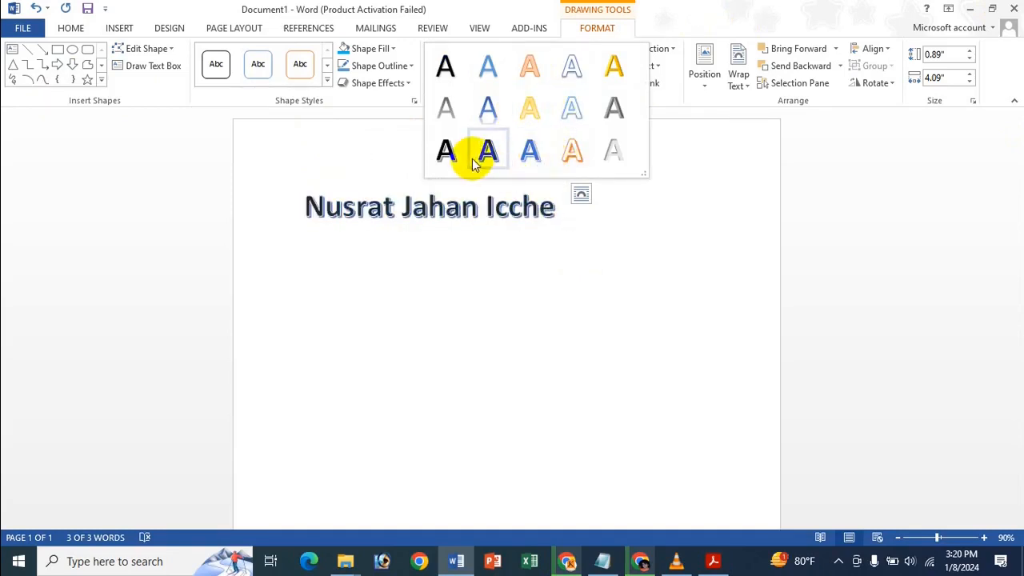
{"action": "left_click", "coordinate": [499, 5]}
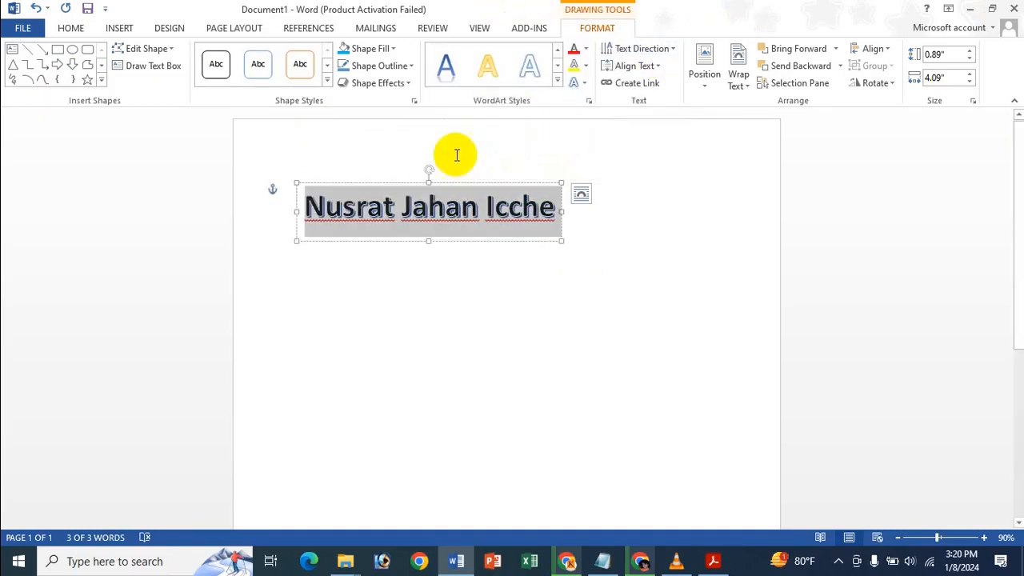
{"action": "left_click", "coordinate": [496, 214]}
{"action": "left_click", "coordinate": [557, 207]}
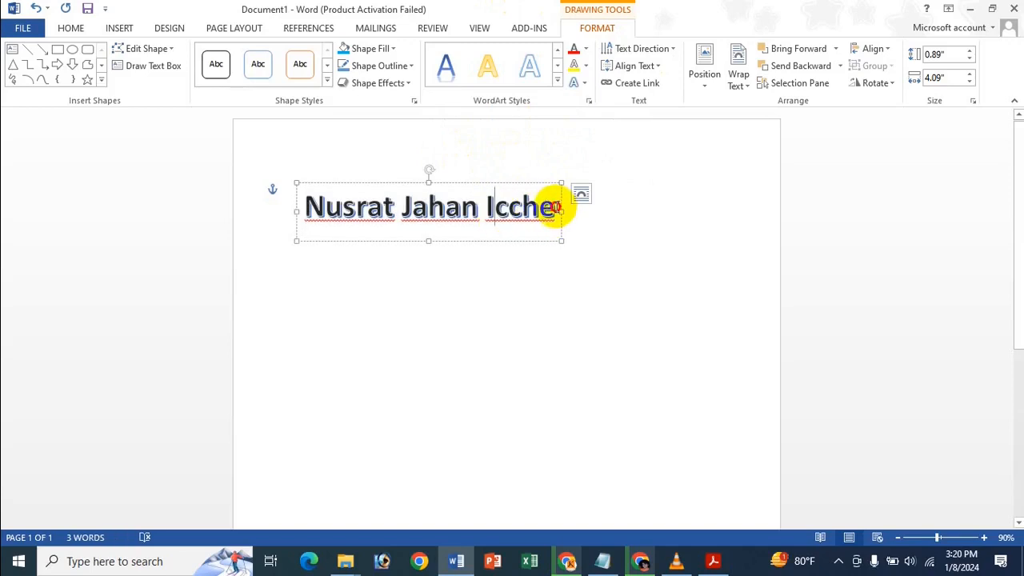
{"action": "left_click_drag", "start_coordinate": [558, 207], "coordinate": [348, 200]}
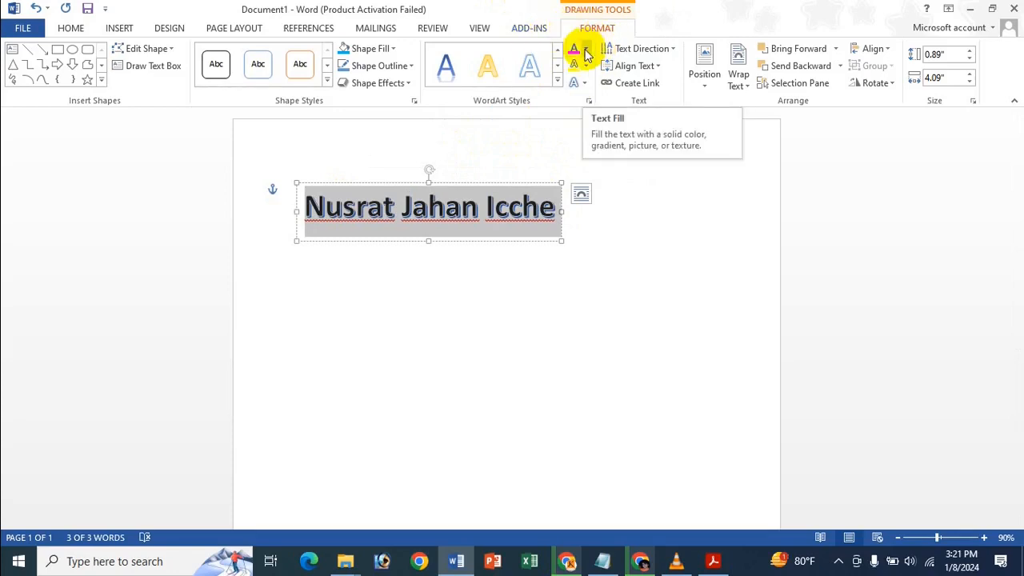
Colour the WordArt text red, then apply a dark red gradient fill.
{"action": "left_click", "coordinate": [586, 52]}
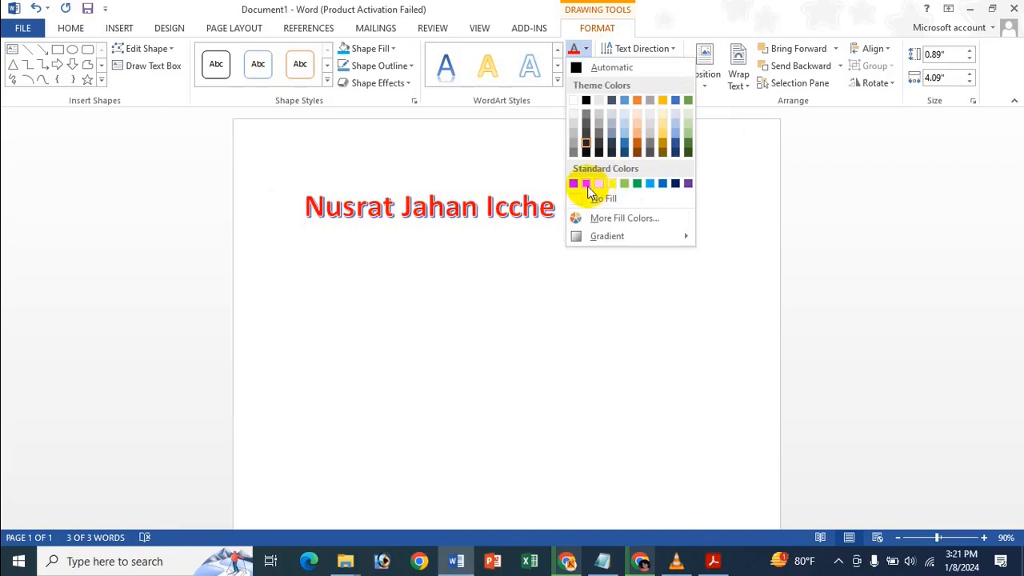
{"action": "left_click", "coordinate": [587, 184]}
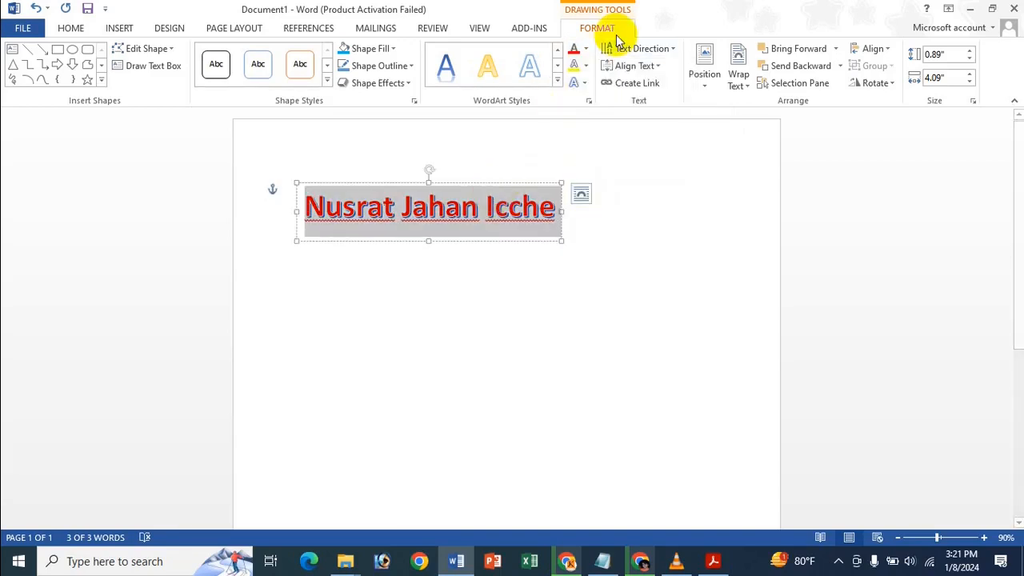
{"action": "left_click", "coordinate": [587, 65]}
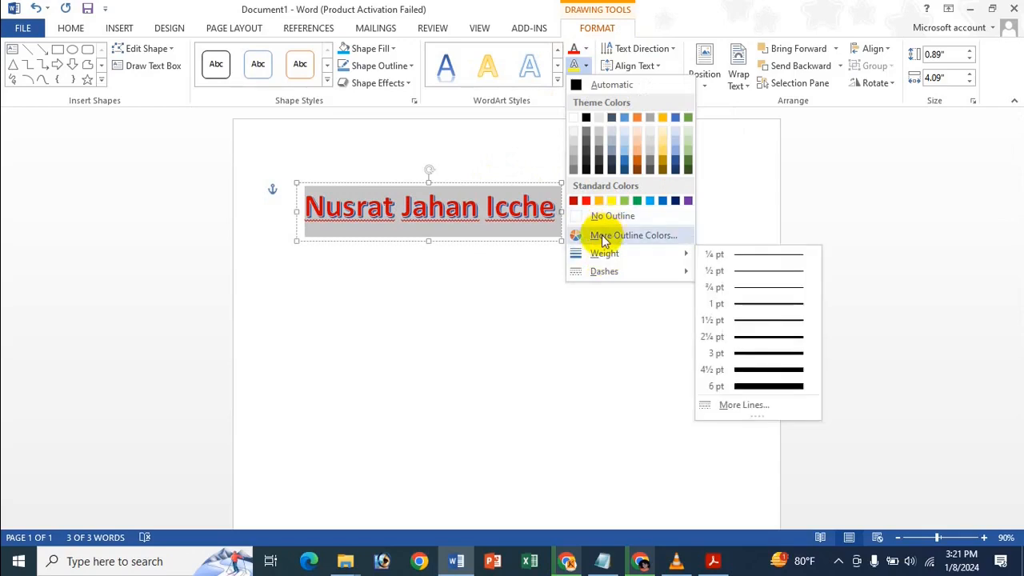
{"action": "left_click", "coordinate": [580, 47]}
{"action": "mouse_move", "coordinate": [594, 235]}
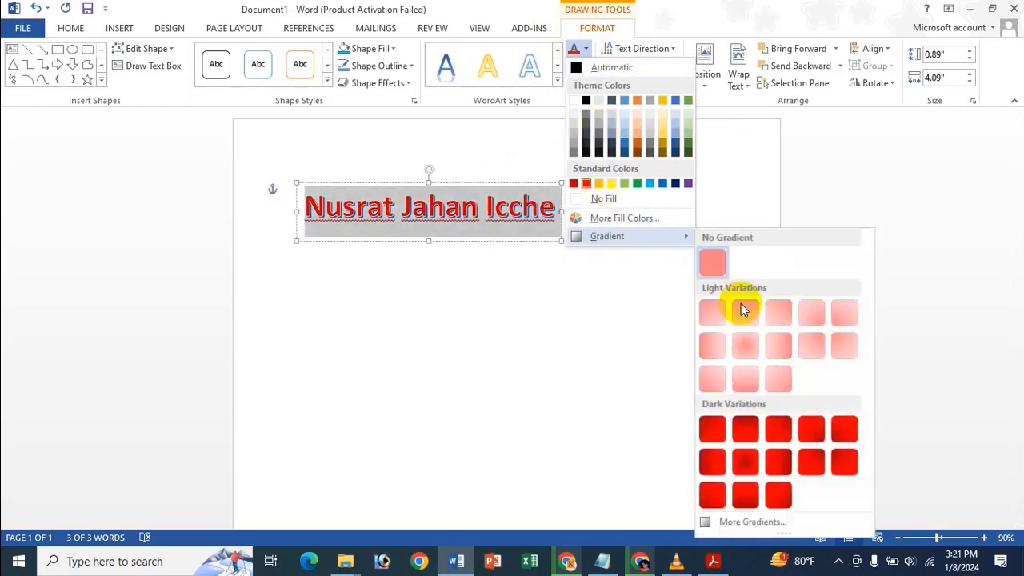
{"action": "left_click", "coordinate": [776, 432]}
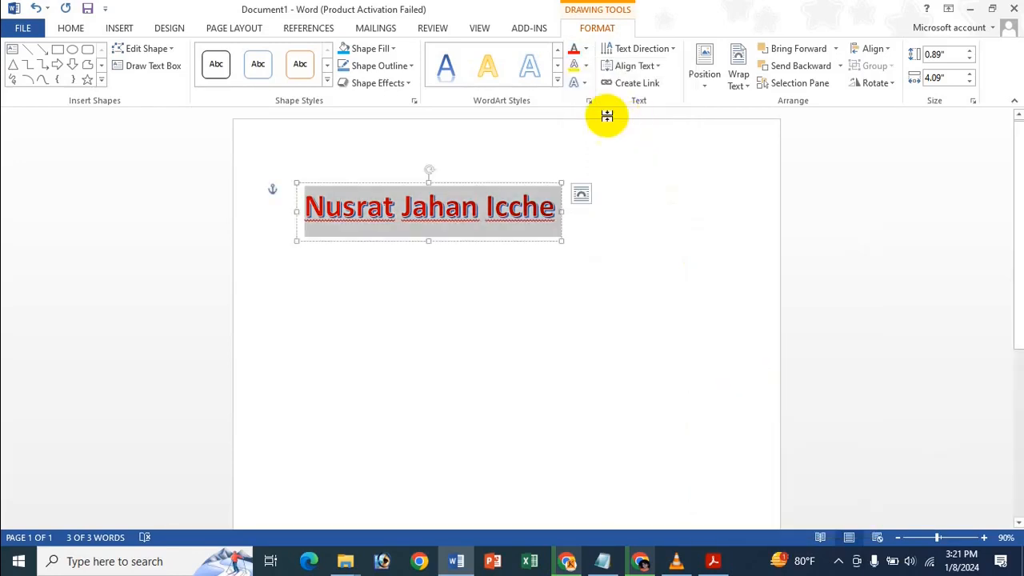
Outline the WordArt letters in yellow, 1½ pt thick, with a Round Dot dash.
{"action": "left_click", "coordinate": [587, 67]}
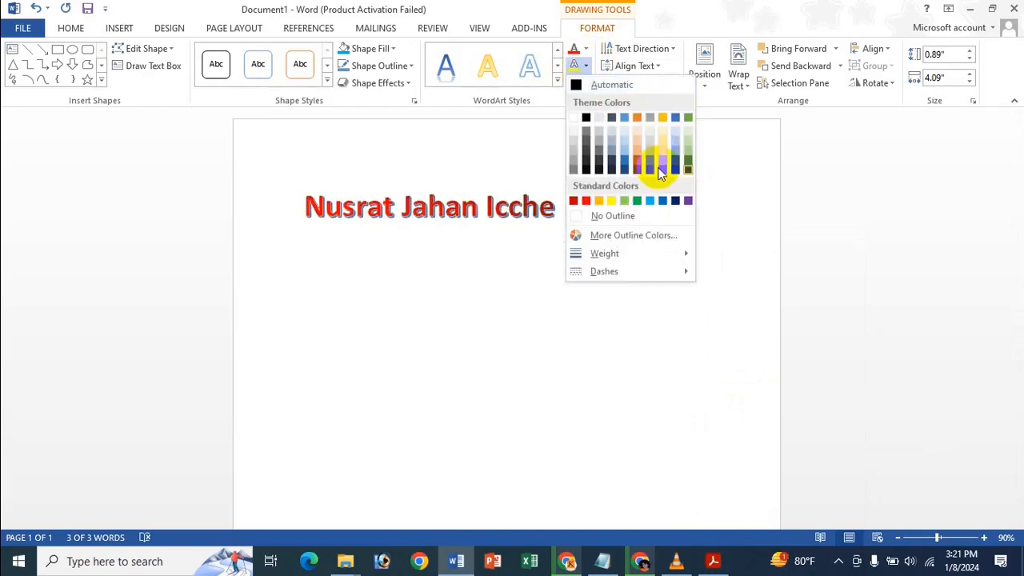
{"action": "left_click", "coordinate": [612, 203]}
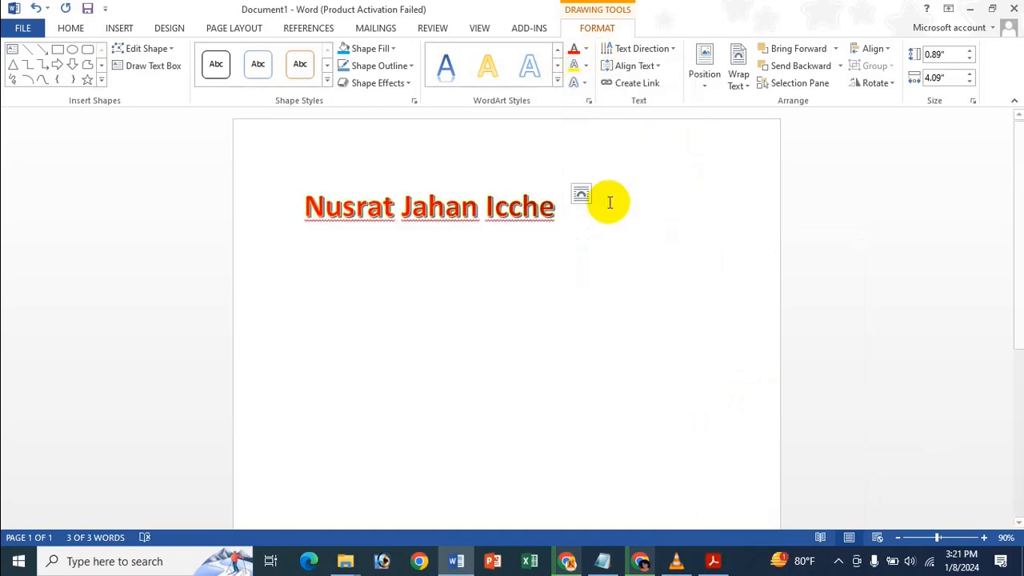
{"action": "left_click", "coordinate": [586, 67]}
{"action": "mouse_move", "coordinate": [624, 254]}
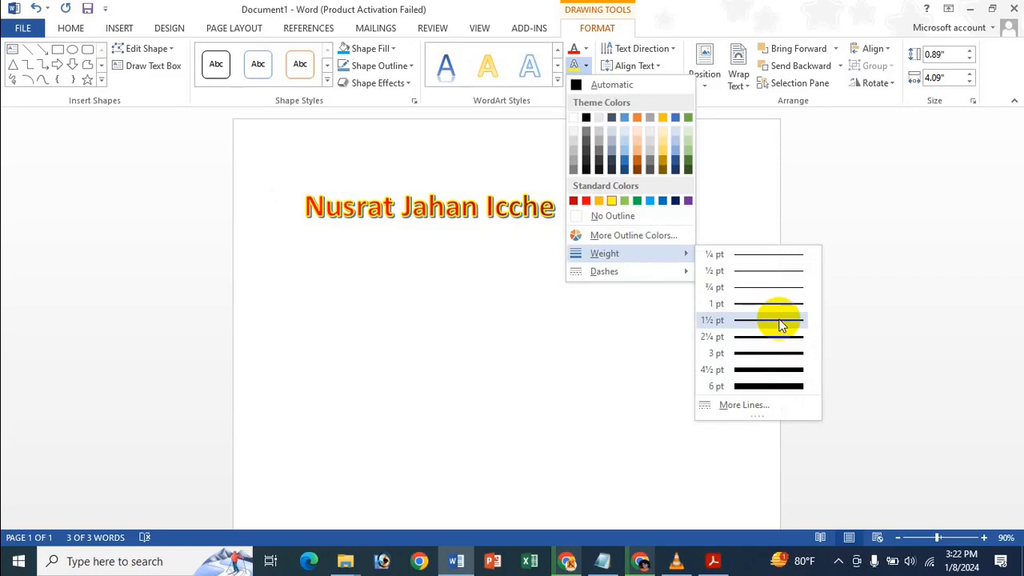
{"action": "left_click", "coordinate": [782, 325]}
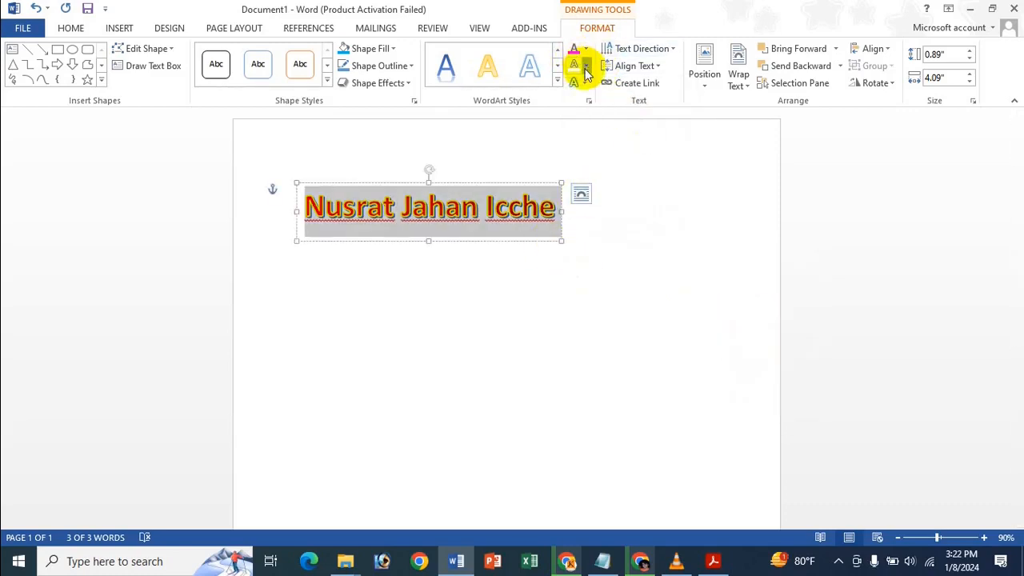
{"action": "left_click", "coordinate": [586, 72]}
{"action": "mouse_move", "coordinate": [605, 272]}
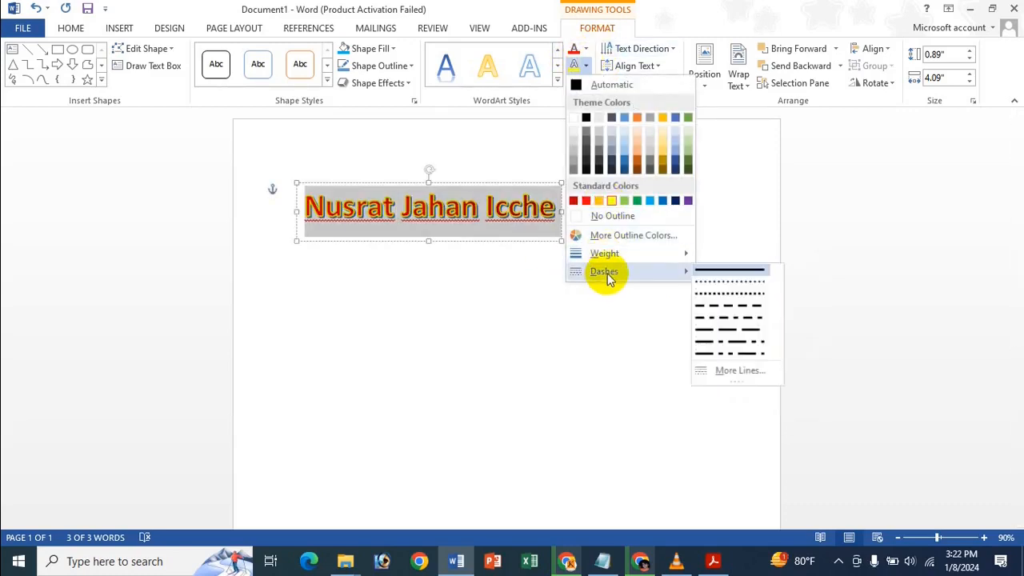
{"action": "left_click", "coordinate": [750, 286]}
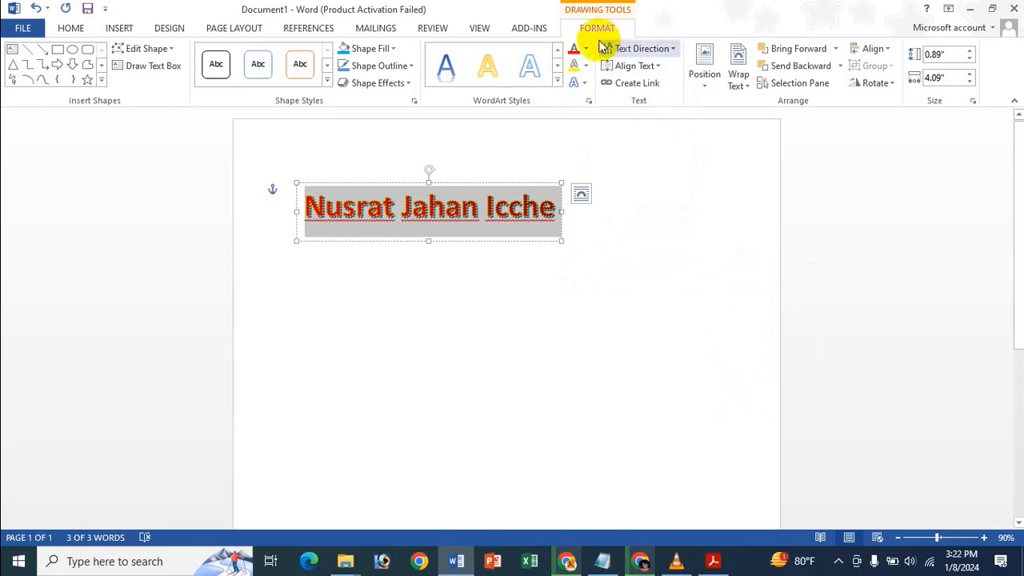
Add a Perspective shadow preset under the WordArt and bring up Shadow Options.
{"action": "left_click", "coordinate": [584, 82]}
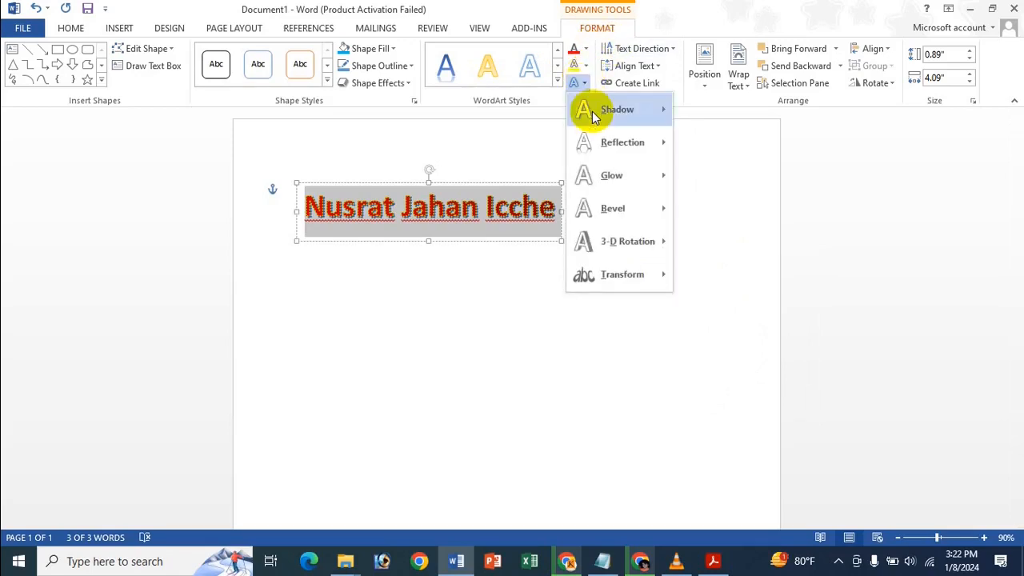
{"action": "mouse_move", "coordinate": [592, 111]}
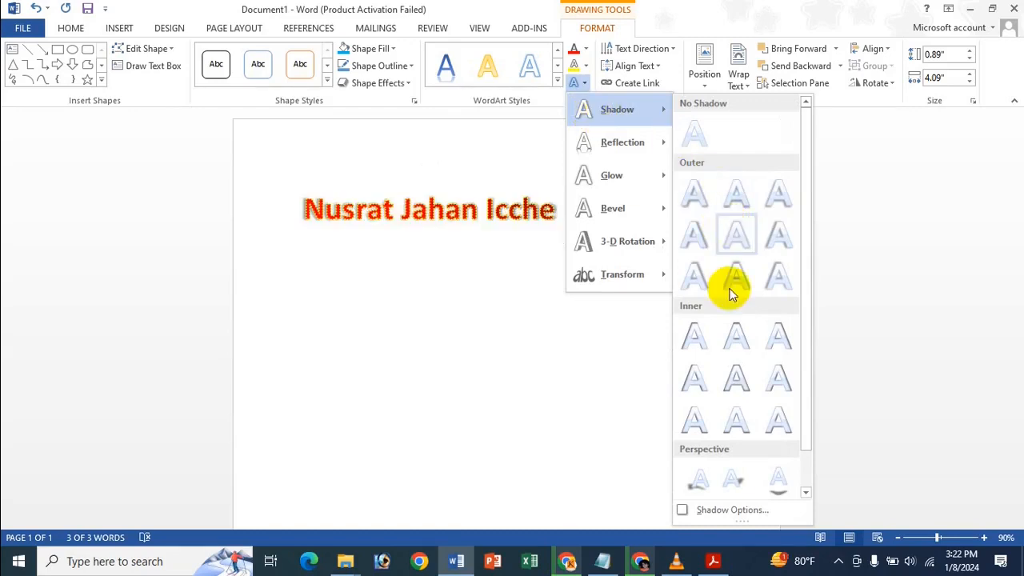
{"action": "scroll", "coordinate": [714, 420], "scroll_direction": "down", "scroll_amount": 1}
{"action": "left_click", "coordinate": [729, 480]}
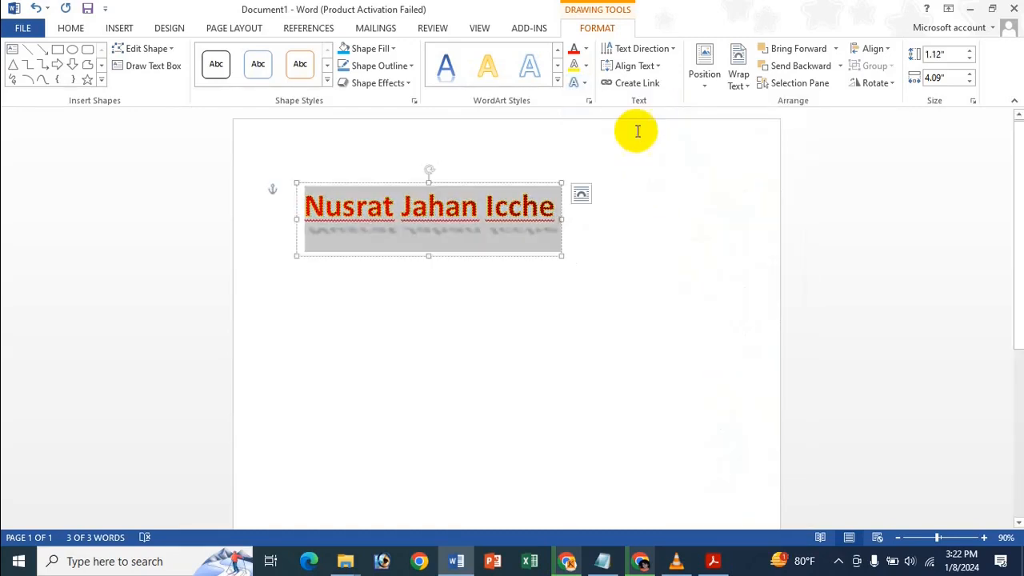
{"action": "left_click", "coordinate": [582, 83]}
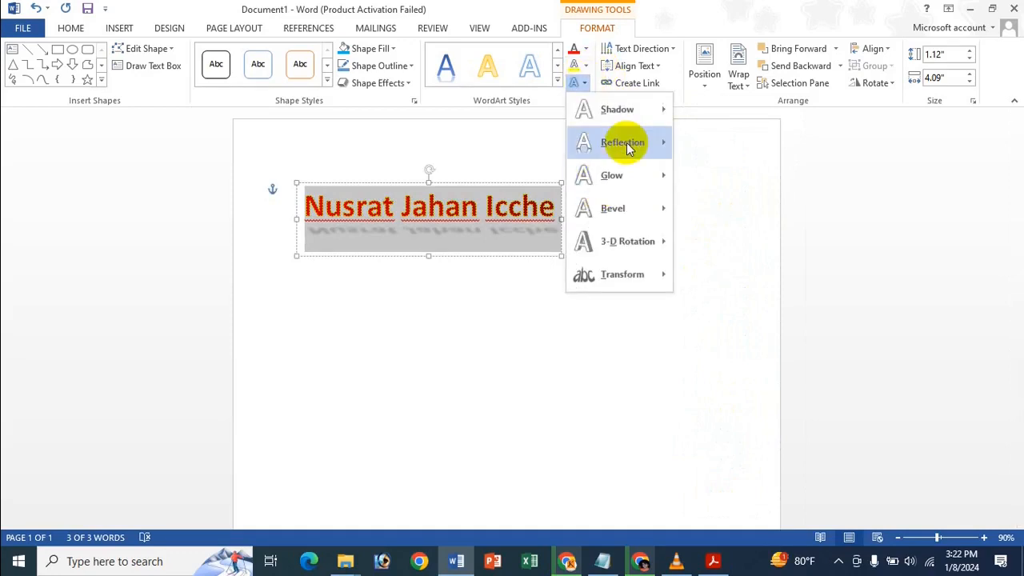
{"action": "mouse_move", "coordinate": [622, 141]}
{"action": "mouse_move", "coordinate": [657, 114]}
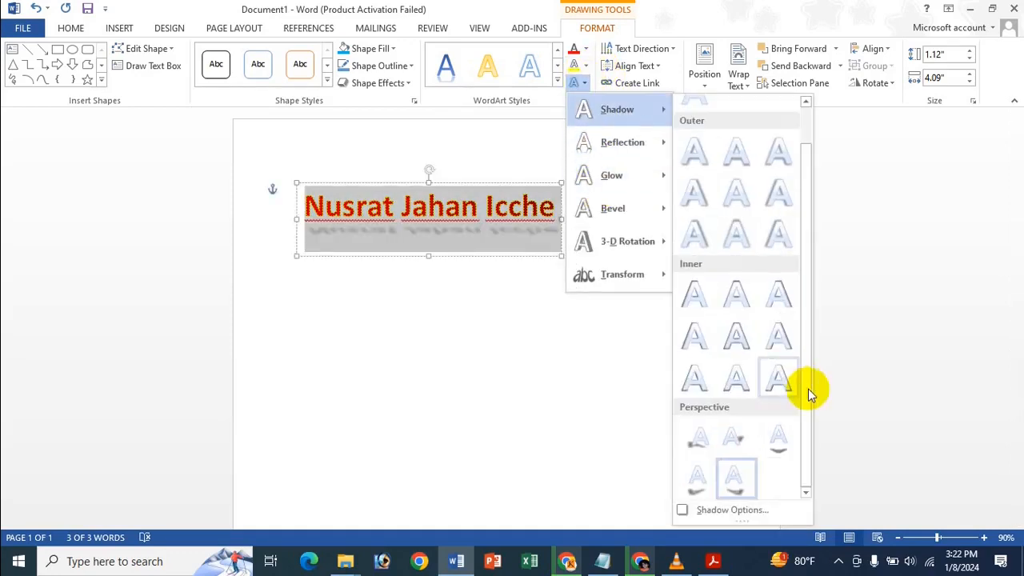
{"action": "left_click", "coordinate": [740, 510]}
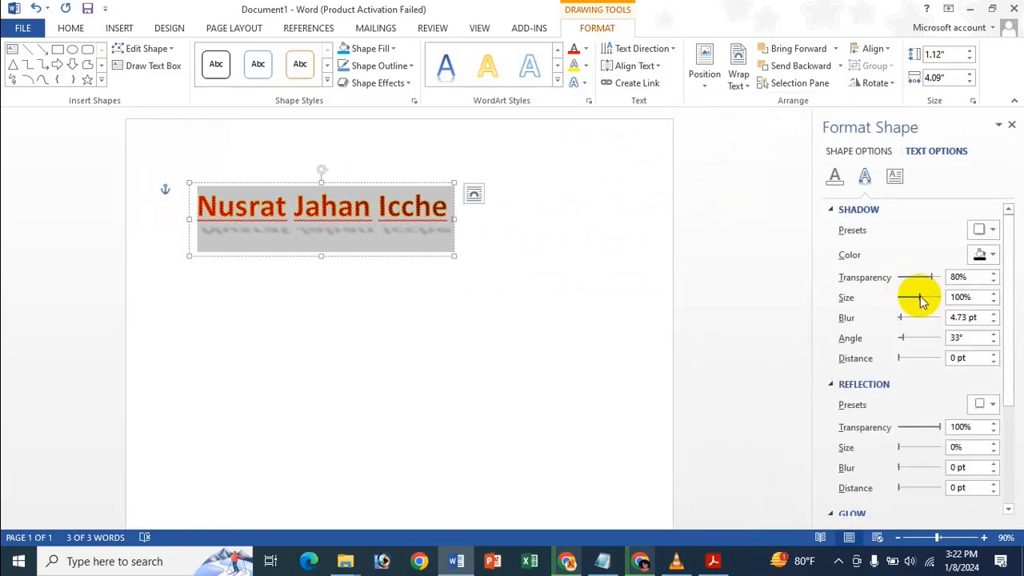
Set the text shadow to 200% size, light blue, about 61% transparency, and close the pane.
{"action": "left_click_drag", "start_coordinate": [919, 300], "coordinate": [1014, 307]}
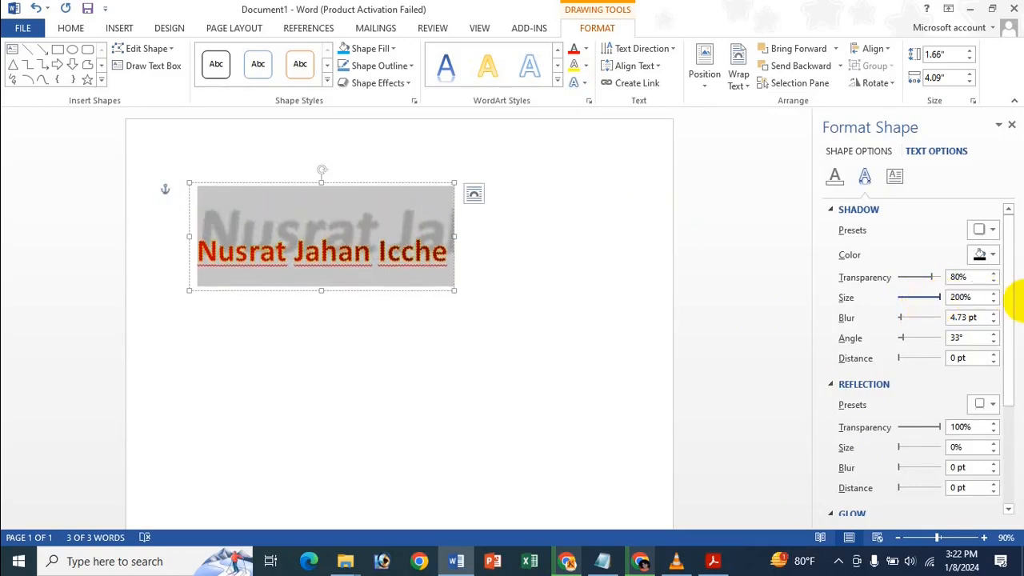
{"action": "left_click", "coordinate": [986, 254]}
{"action": "left_click", "coordinate": [940, 369]}
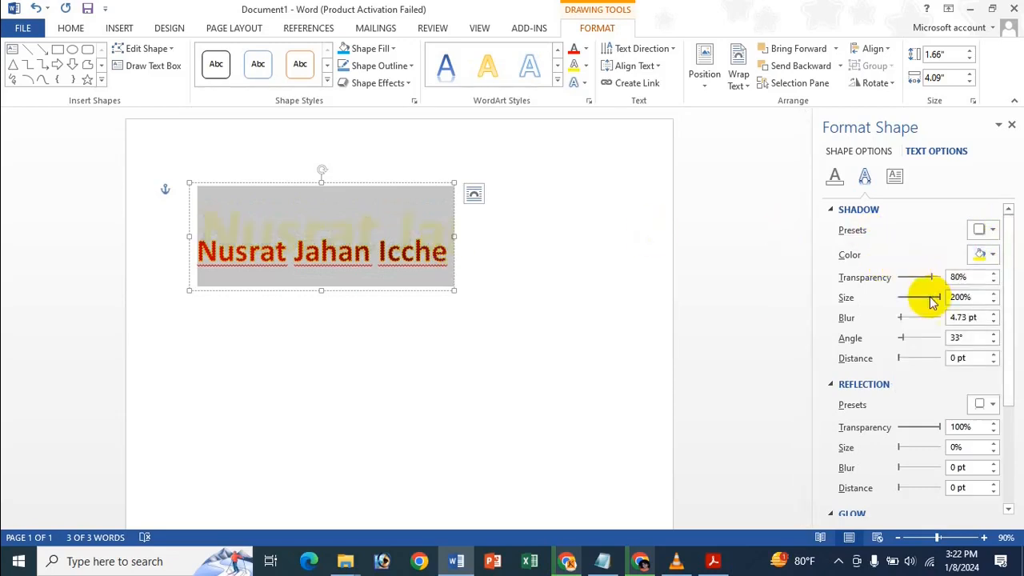
{"action": "left_click_drag", "start_coordinate": [932, 277], "coordinate": [824, 280]}
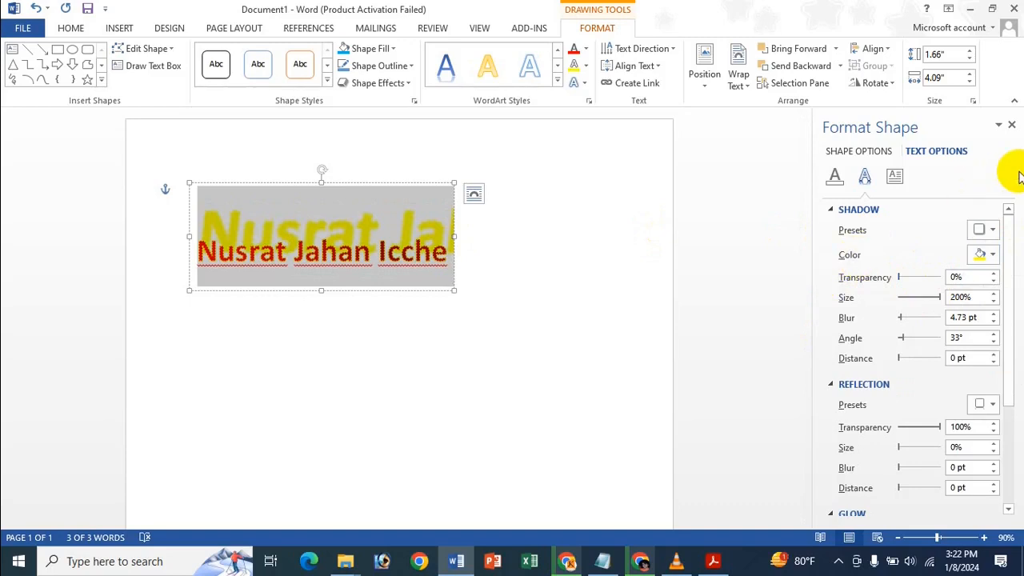
{"action": "left_click", "coordinate": [986, 255]}
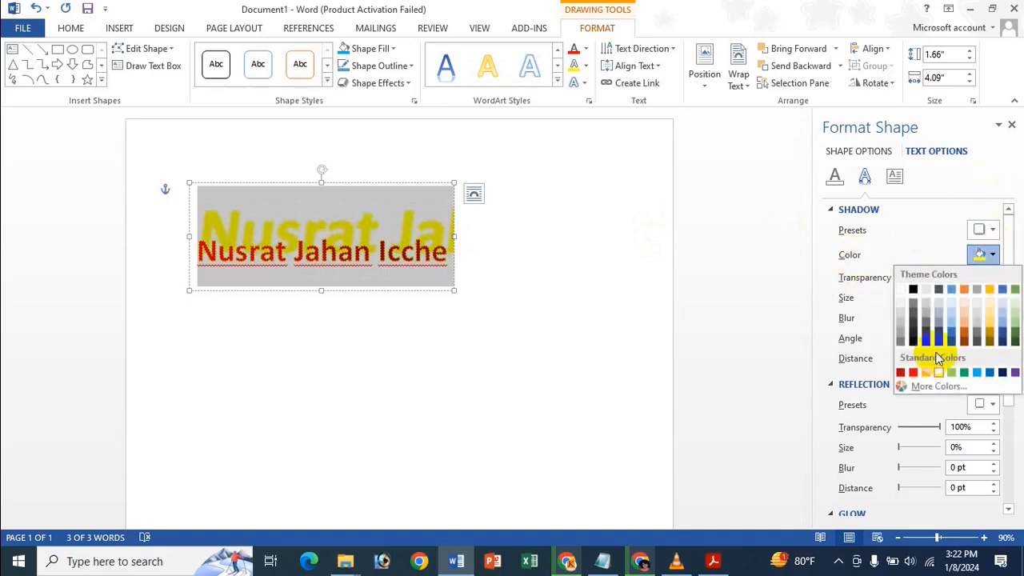
{"action": "left_click", "coordinate": [975, 372]}
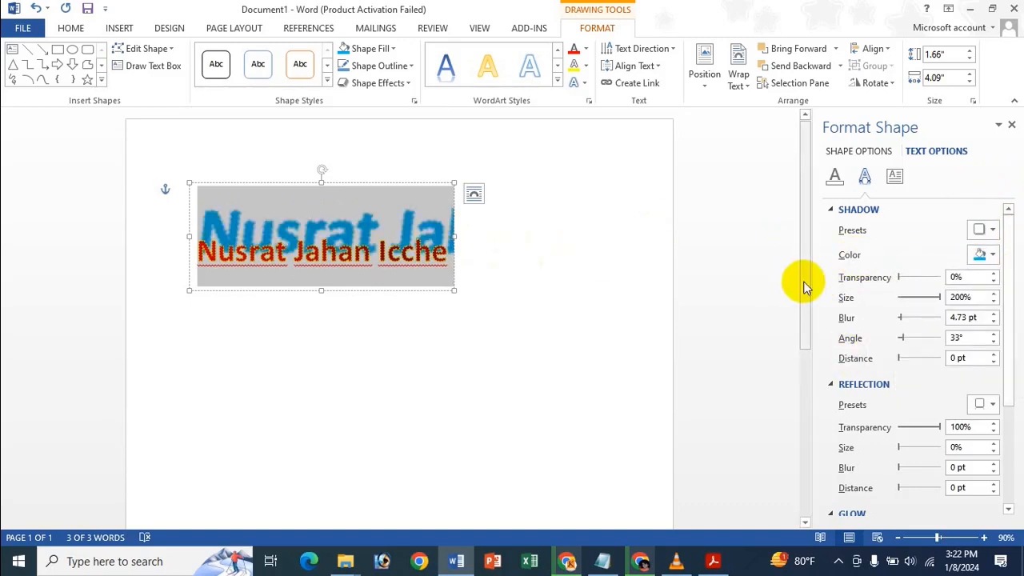
{"action": "left_click_drag", "start_coordinate": [900, 281], "coordinate": [926, 281]}
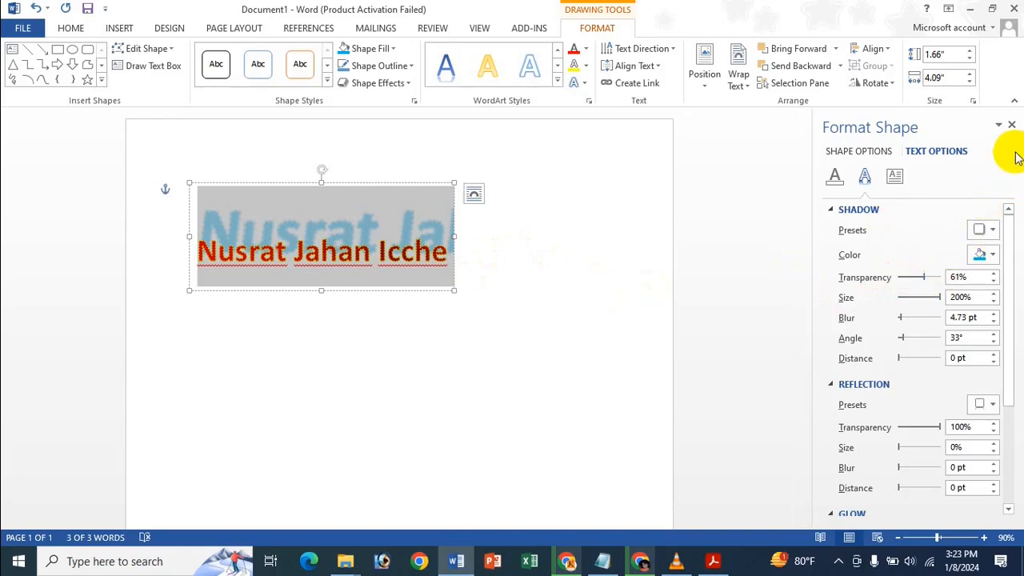
{"action": "left_click", "coordinate": [1011, 126]}
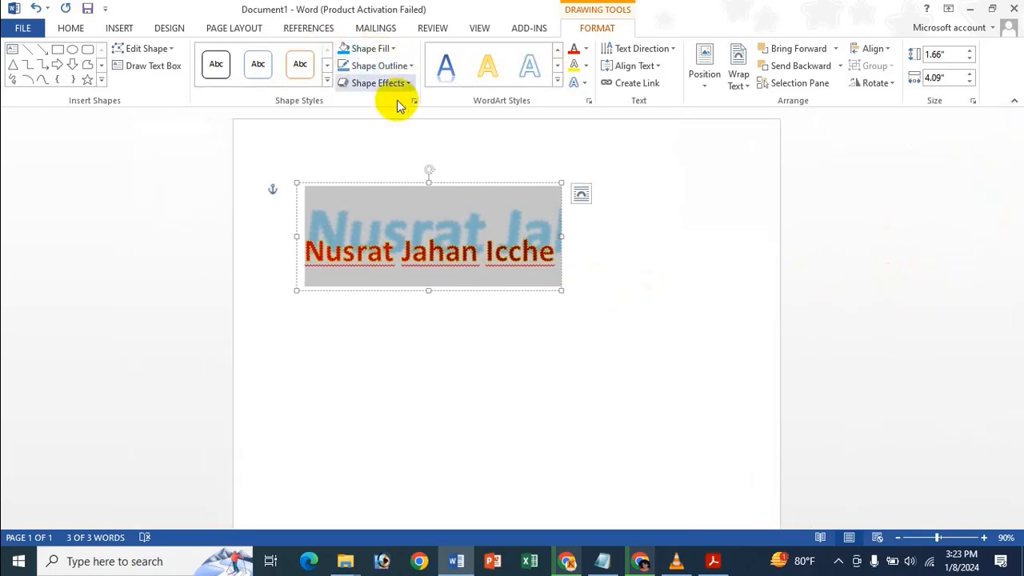
{"action": "left_click", "coordinate": [574, 83]}
{"action": "mouse_move", "coordinate": [619, 142]}
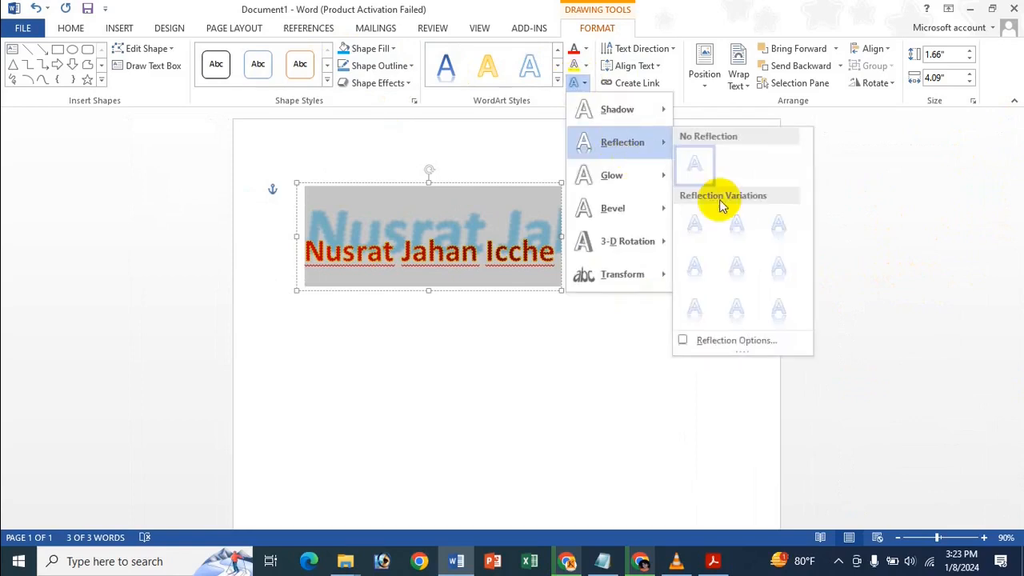
Add a Full Reflection, 8 pt offset, at 100% size and 45% transparency.
{"action": "left_click", "coordinate": [751, 346]}
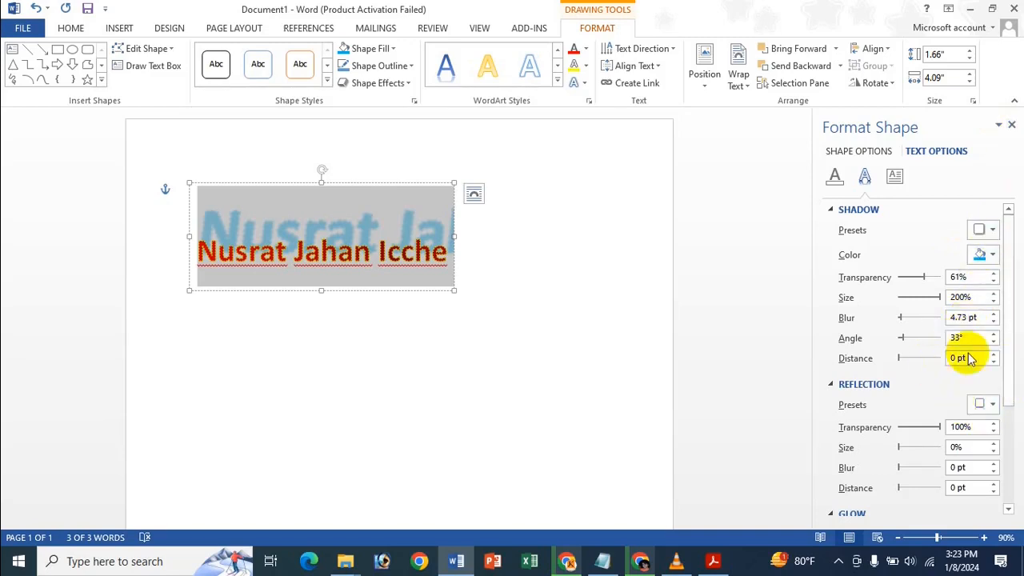
{"action": "scroll", "coordinate": [990, 347], "scroll_direction": "down", "scroll_amount": 3}
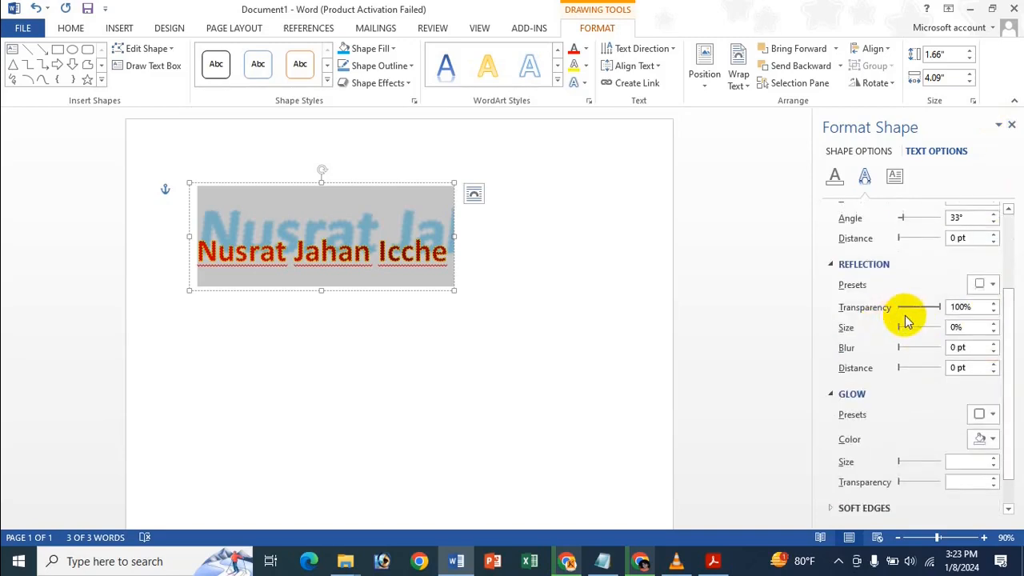
{"action": "left_click_drag", "start_coordinate": [902, 329], "coordinate": [960, 342]}
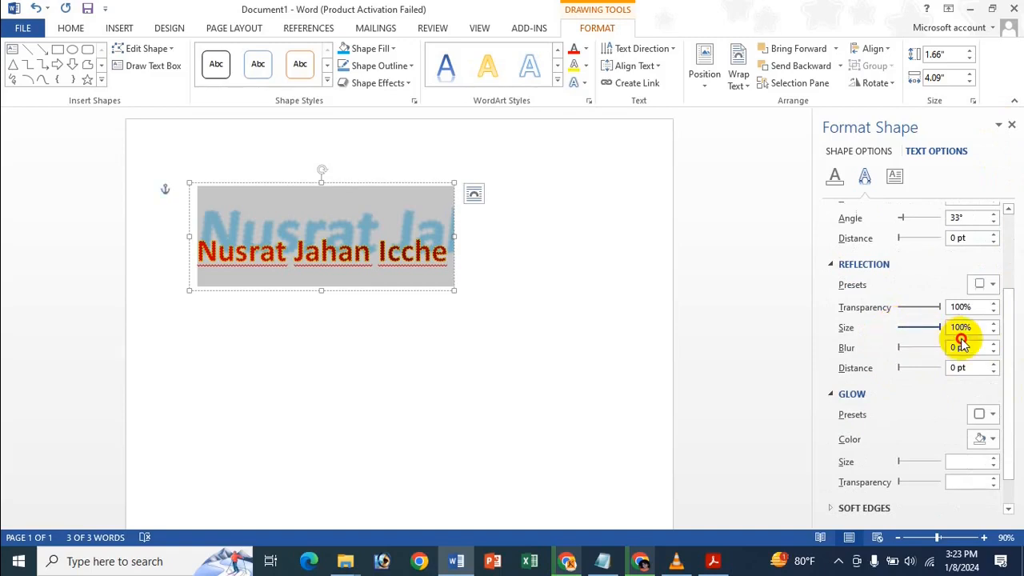
{"action": "left_click", "coordinate": [992, 286]}
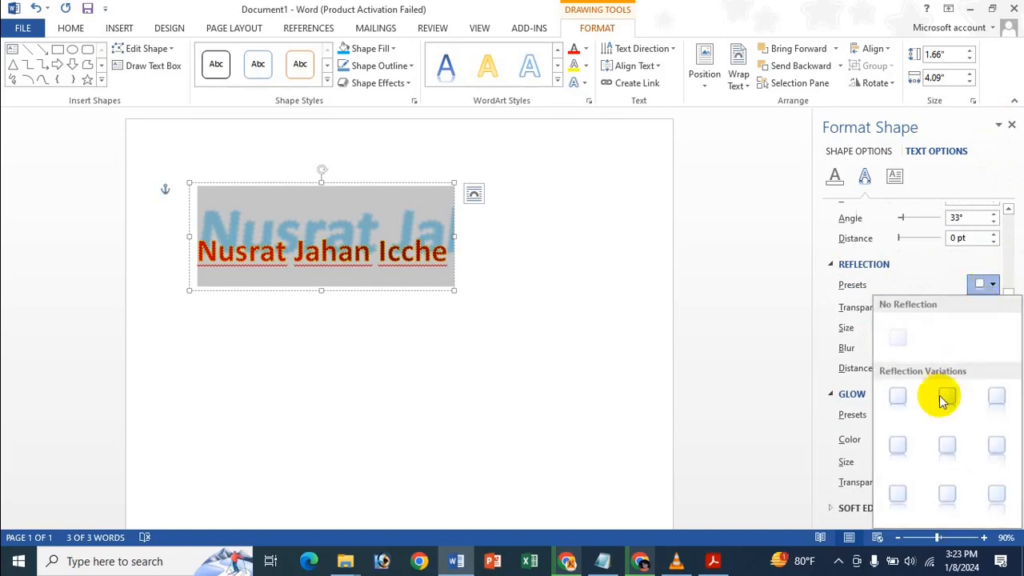
{"action": "left_click", "coordinate": [1009, 516]}
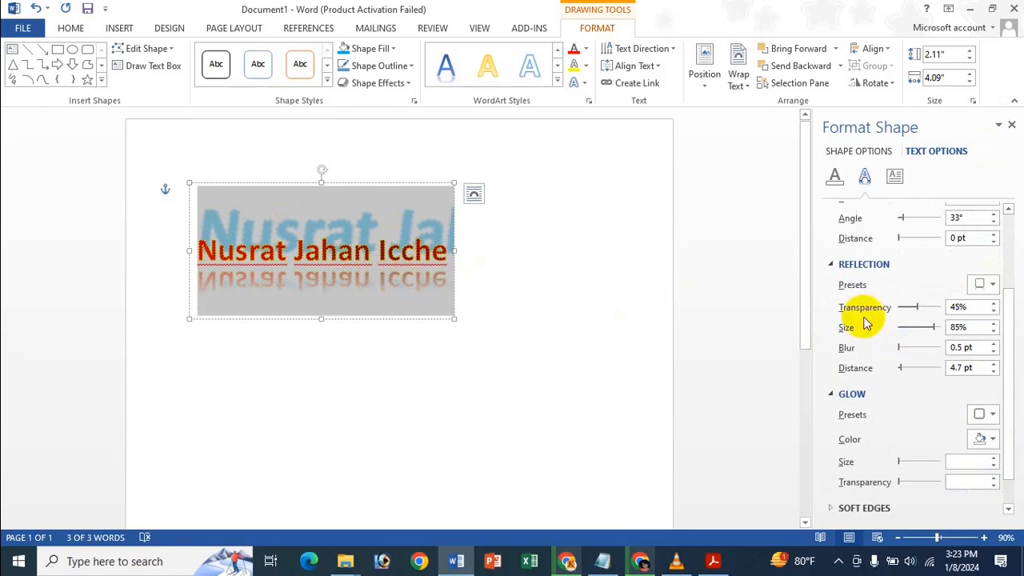
{"action": "left_click_drag", "start_coordinate": [934, 328], "coordinate": [974, 338]}
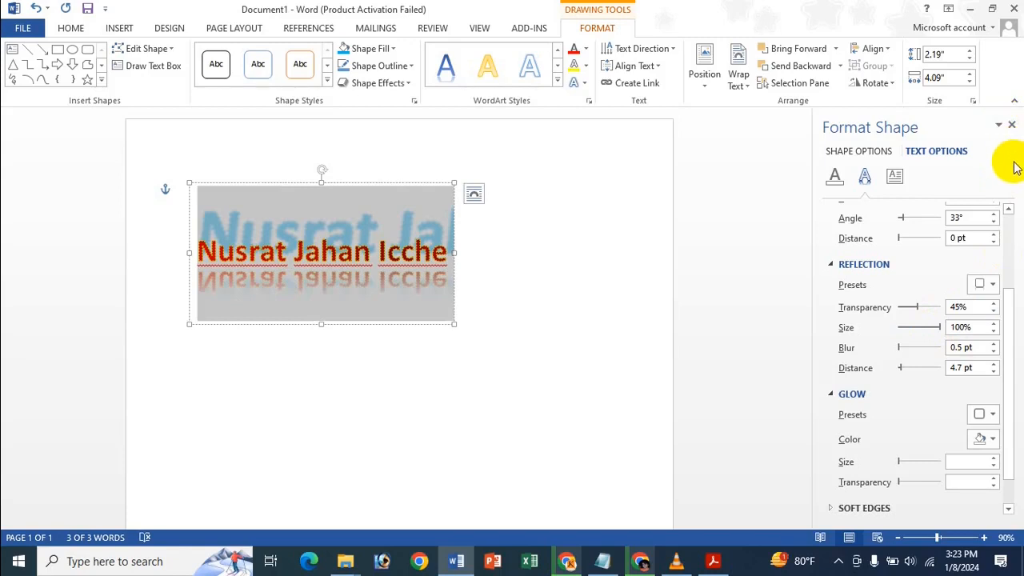
{"action": "left_click", "coordinate": [1011, 128]}
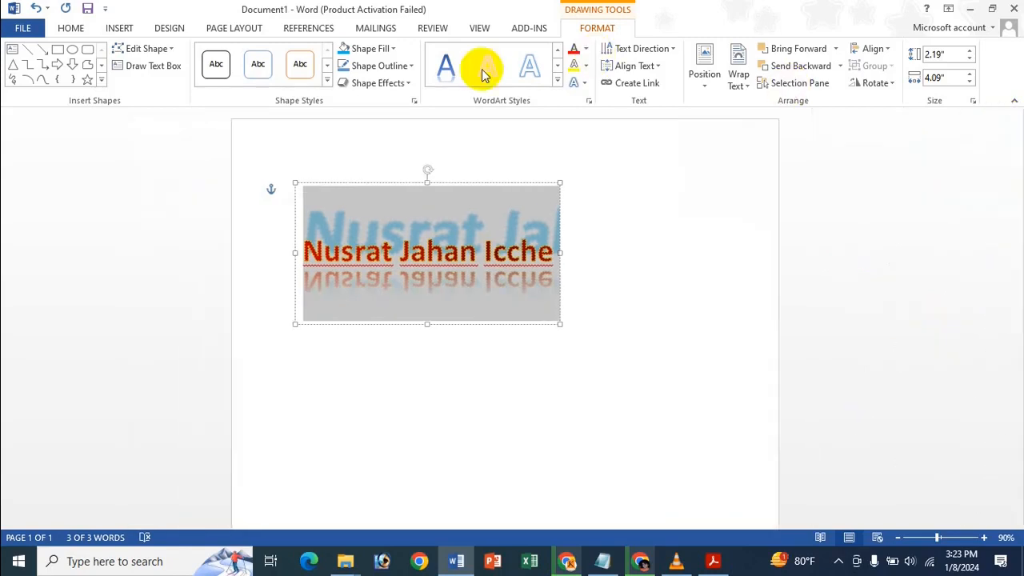
Give the WordArt a yellow glow sized 48 pt, then close the Format Shape pane.
{"action": "left_click", "coordinate": [578, 83]}
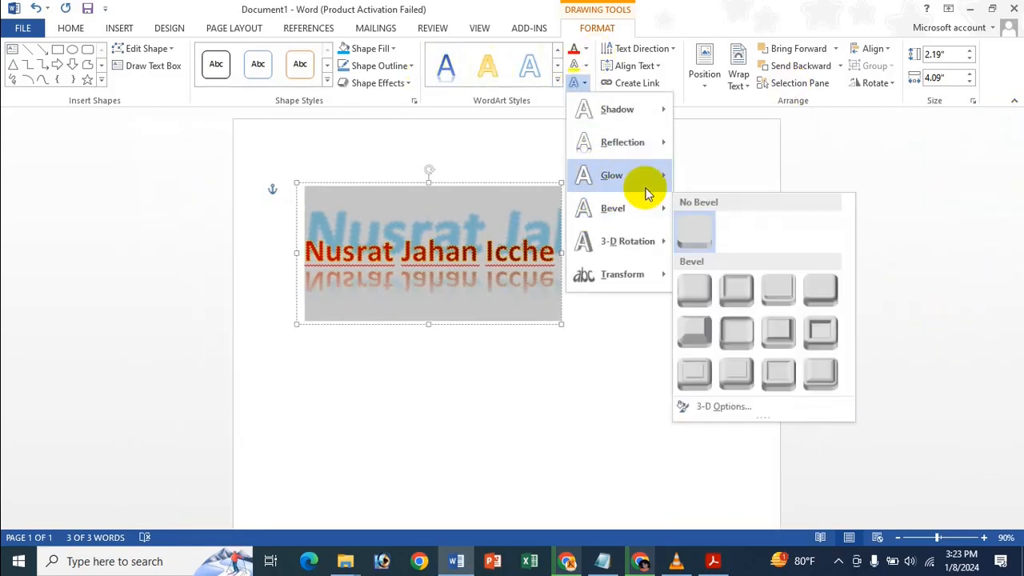
{"action": "mouse_move", "coordinate": [645, 177]}
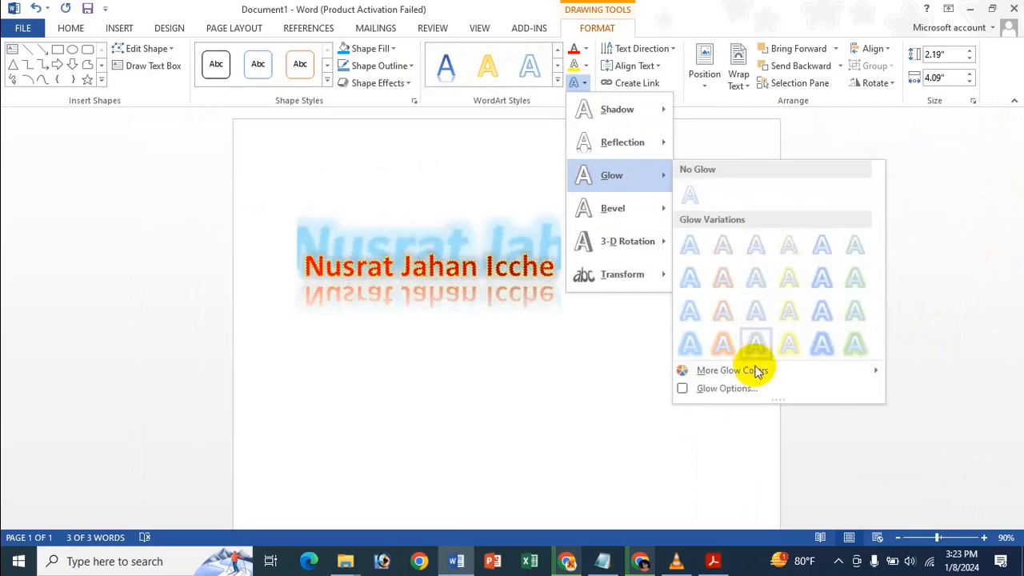
{"action": "mouse_move", "coordinate": [760, 371]}
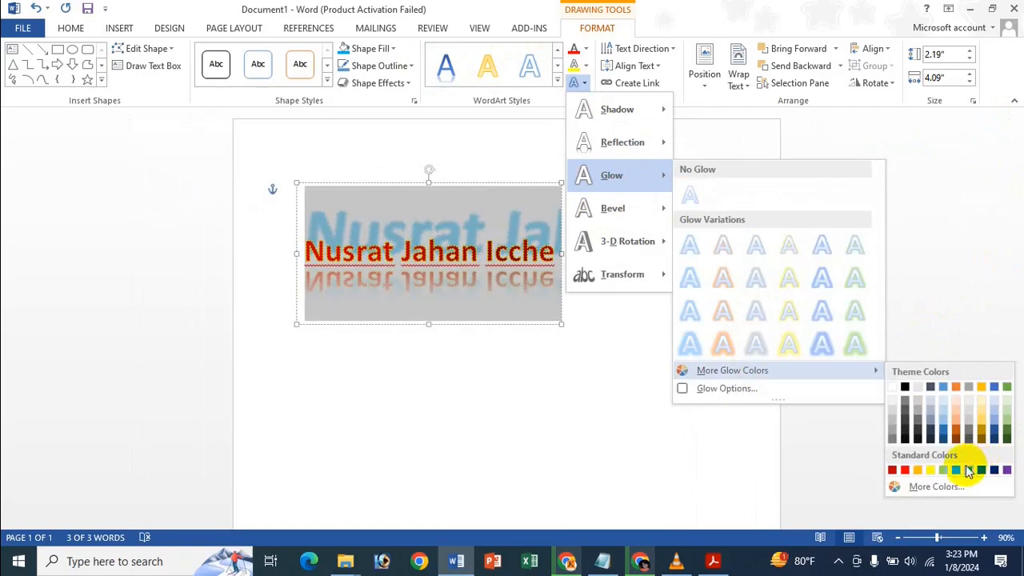
{"action": "left_click", "coordinate": [743, 390]}
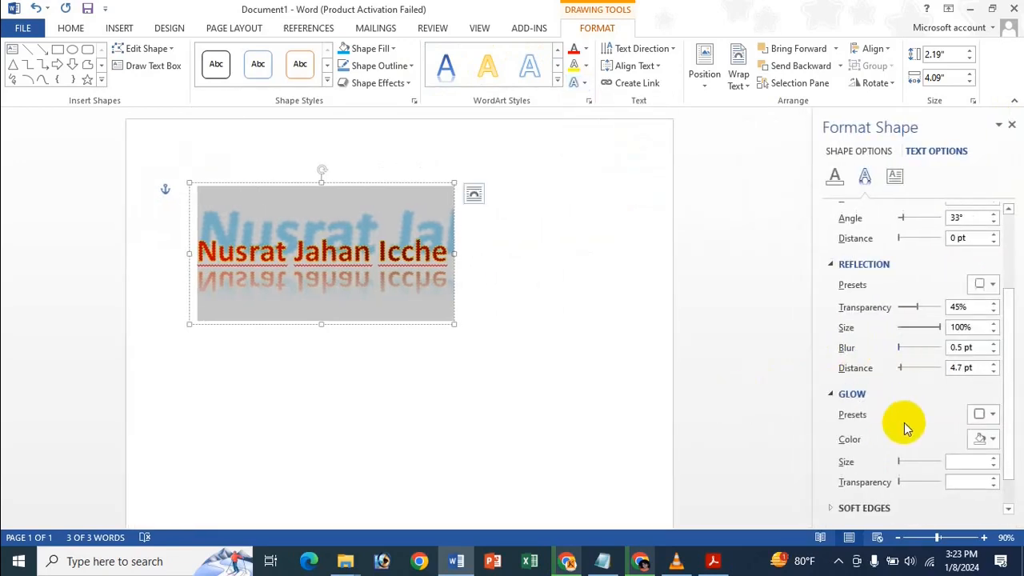
{"action": "scroll", "coordinate": [944, 400], "scroll_direction": "down", "scroll_amount": 1}
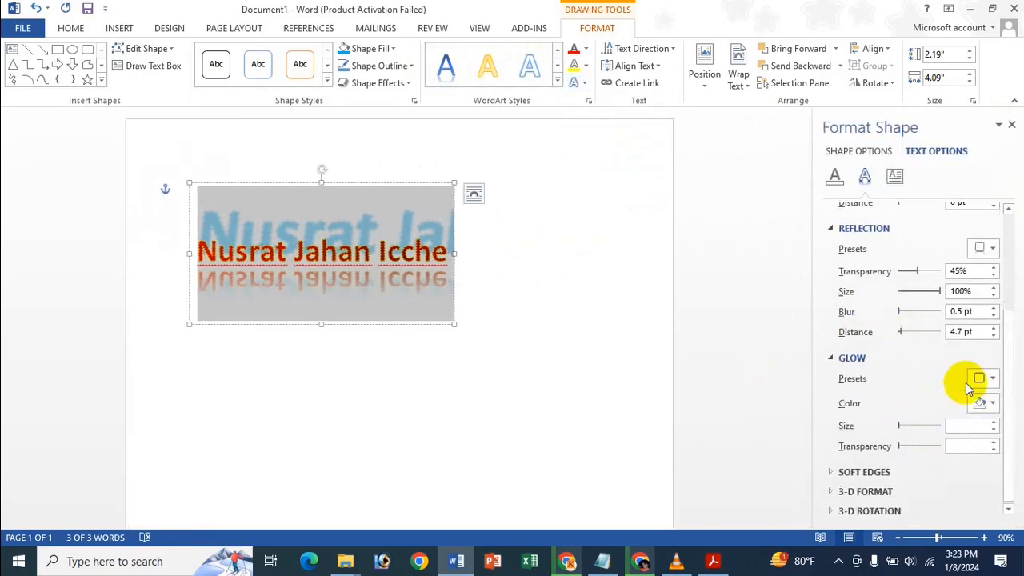
{"action": "left_click", "coordinate": [980, 379]}
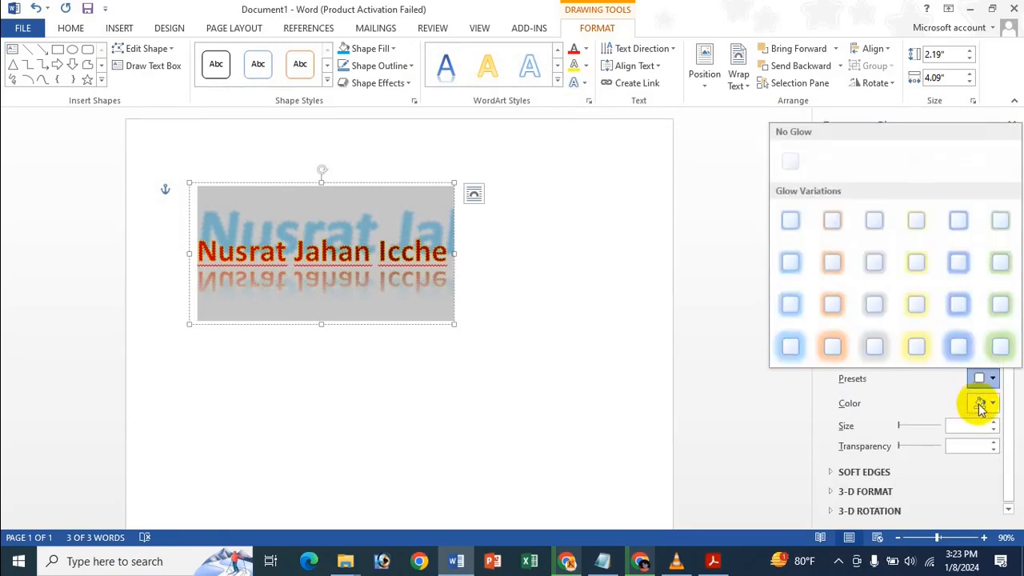
{"action": "left_click", "coordinate": [979, 402]}
{"action": "left_click", "coordinate": [981, 403]}
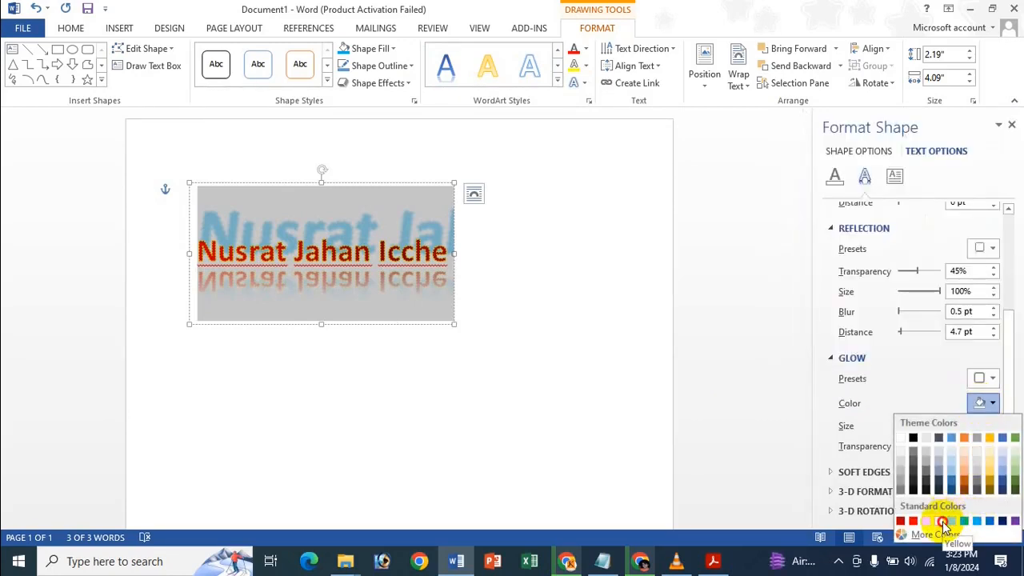
{"action": "left_click", "coordinate": [942, 521]}
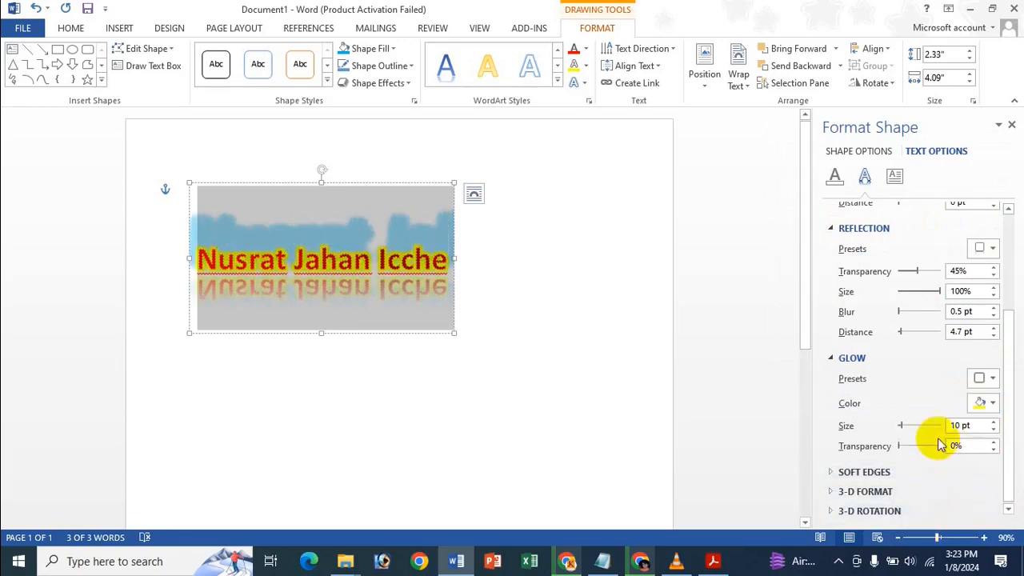
{"action": "mouse_move", "coordinate": [901, 427]}
{"action": "left_mouse_down"}
{"action": "mouse_move", "coordinate": [953, 428]}
{"action": "mouse_move", "coordinate": [849, 424]}
{"action": "mouse_move", "coordinate": [907, 424]}
{"action": "left_mouse_up"}
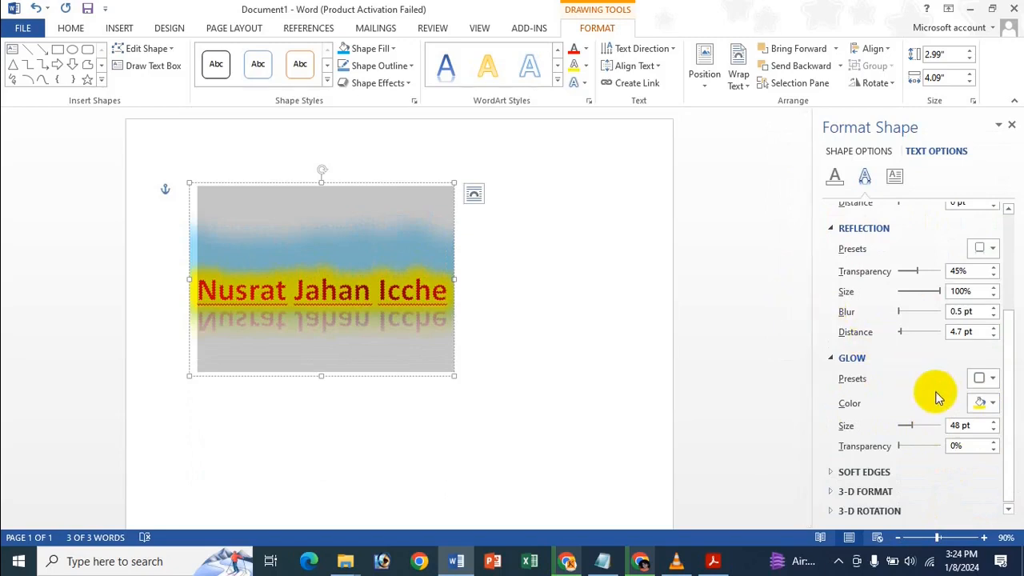
{"action": "left_click", "coordinate": [1011, 125]}
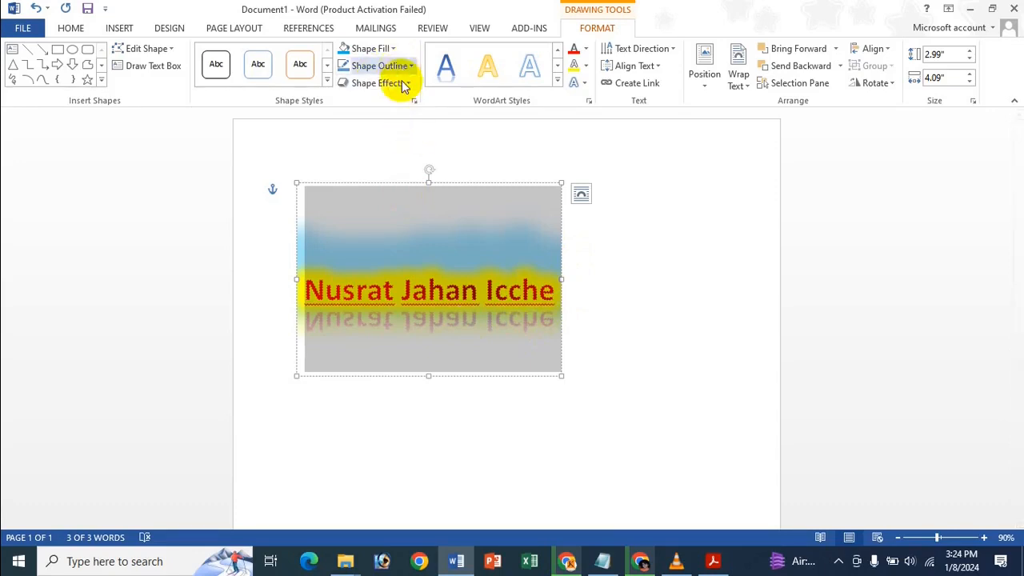
Tilt the WordArt diagonally with a Parallel 3-D Rotation preset.
{"action": "left_click", "coordinate": [584, 84]}
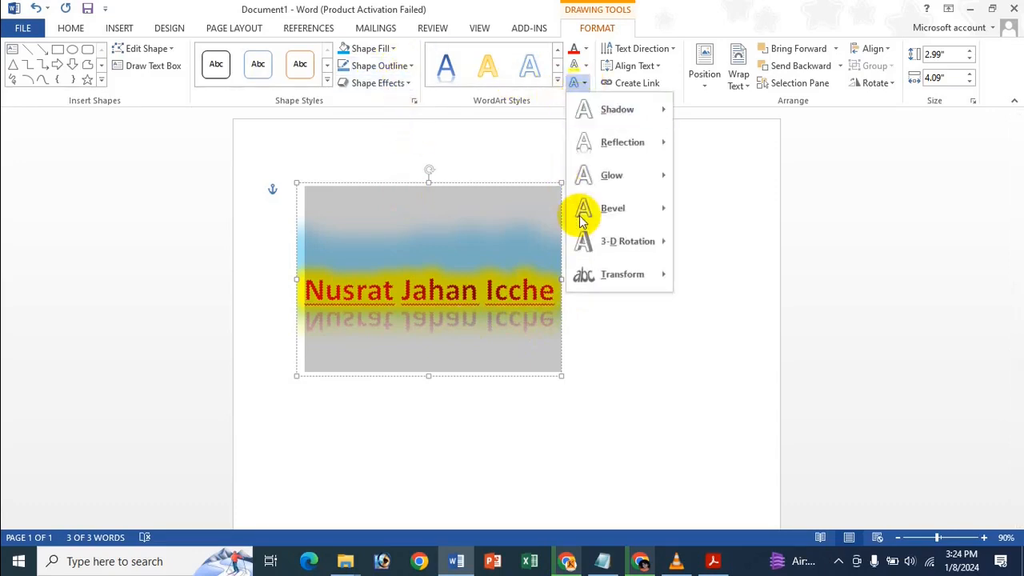
{"action": "mouse_move", "coordinate": [637, 211]}
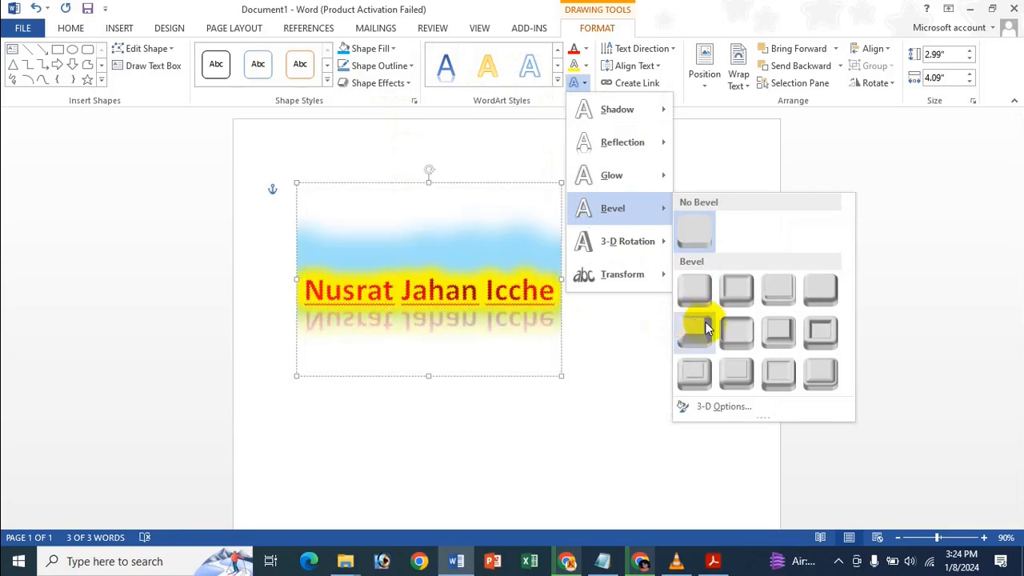
{"action": "mouse_move", "coordinate": [648, 252]}
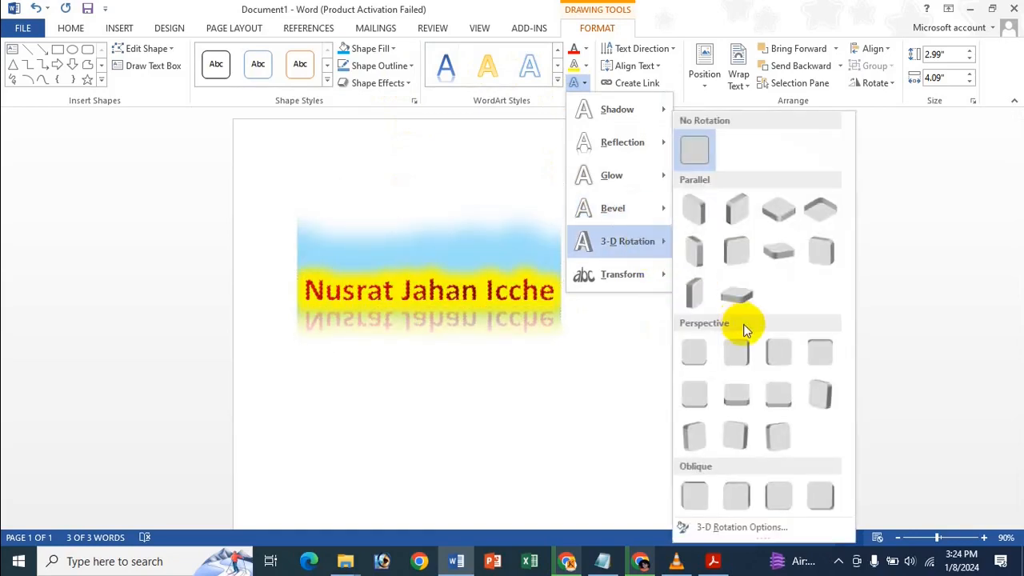
{"action": "left_click", "coordinate": [737, 206]}
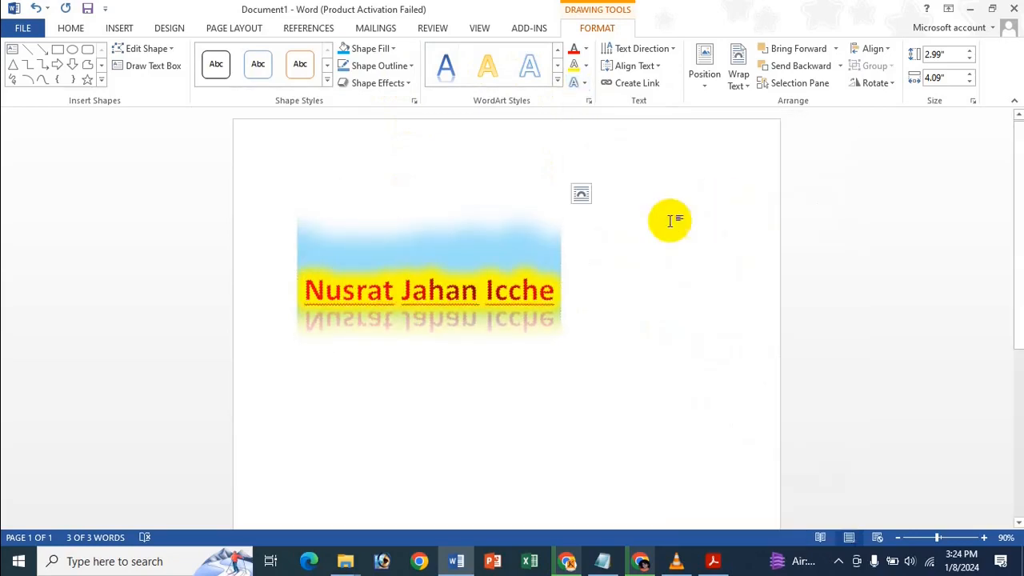
{"action": "left_click", "coordinate": [577, 83]}
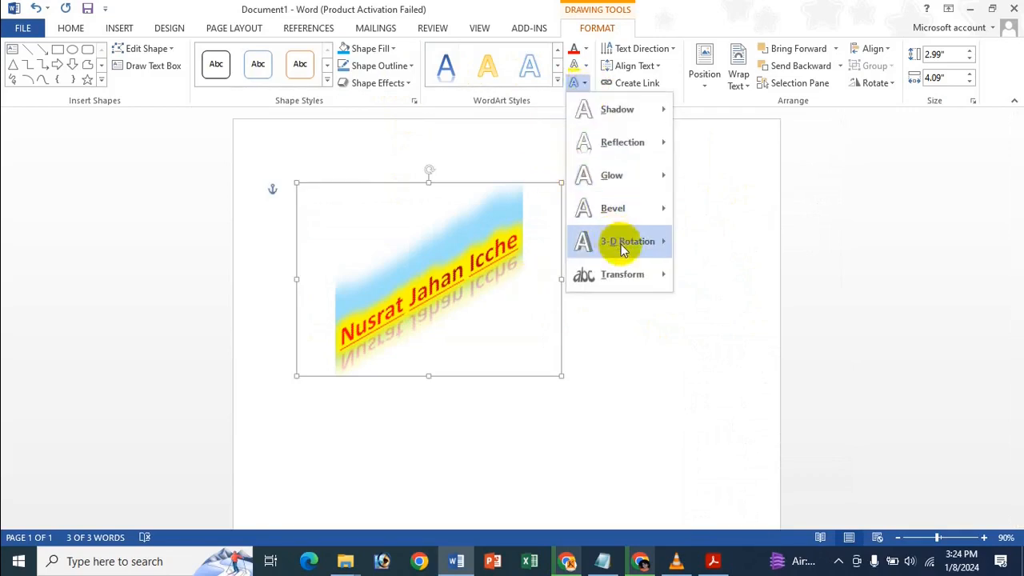
{"action": "mouse_move", "coordinate": [618, 283]}
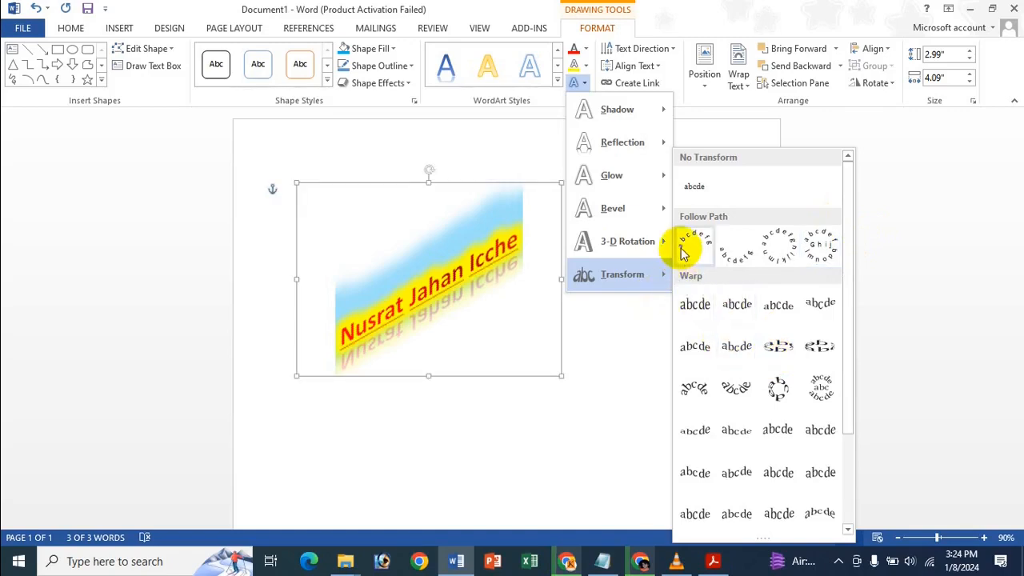
{"action": "key", "text": "Escape"}
{"action": "key", "text": "Escape"}
{"action": "left_click", "coordinate": [448, 258]}
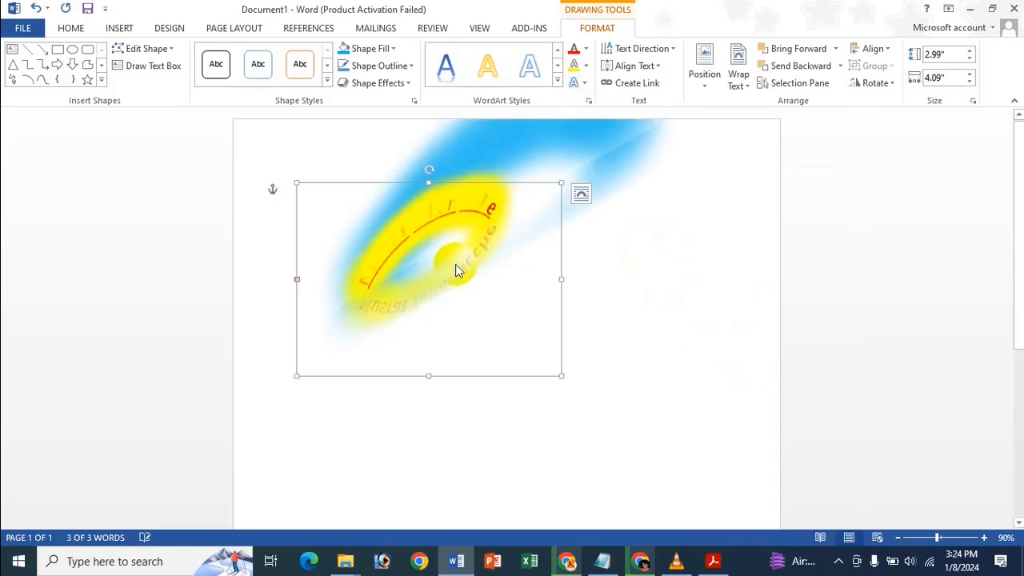
{"action": "left_click", "coordinate": [628, 355]}
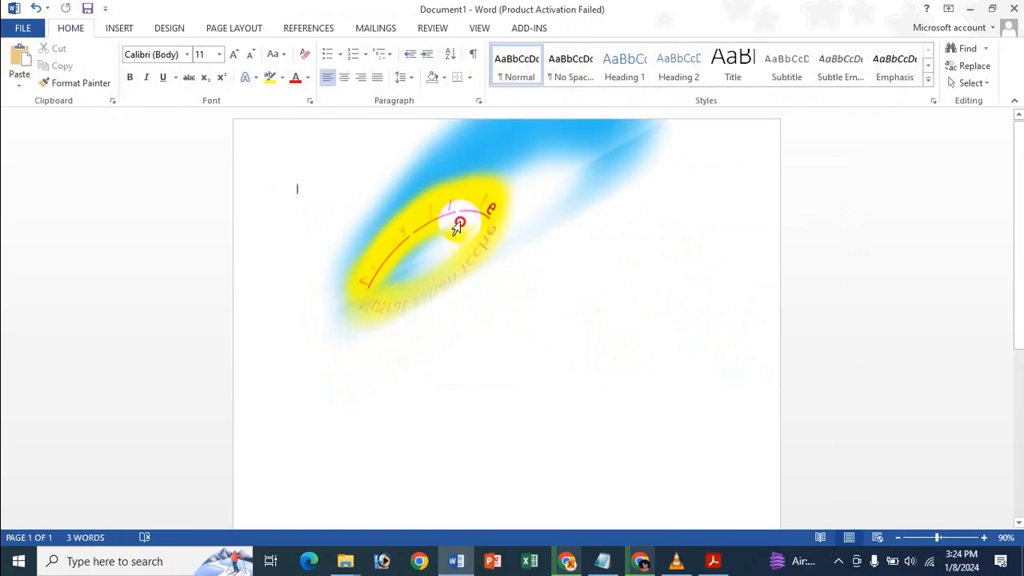
{"action": "left_click", "coordinate": [456, 229]}
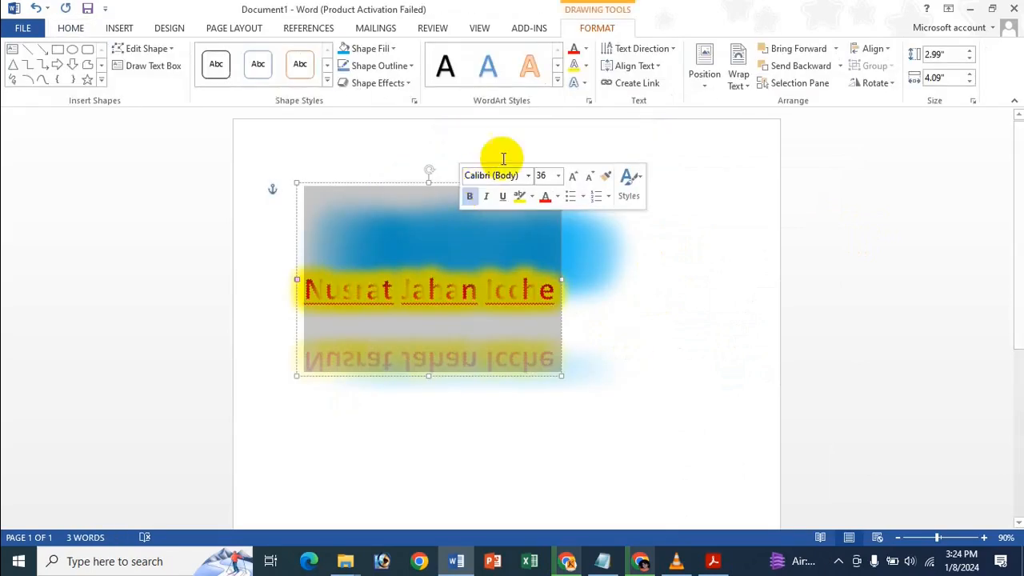
{"action": "left_click", "coordinate": [586, 85]}
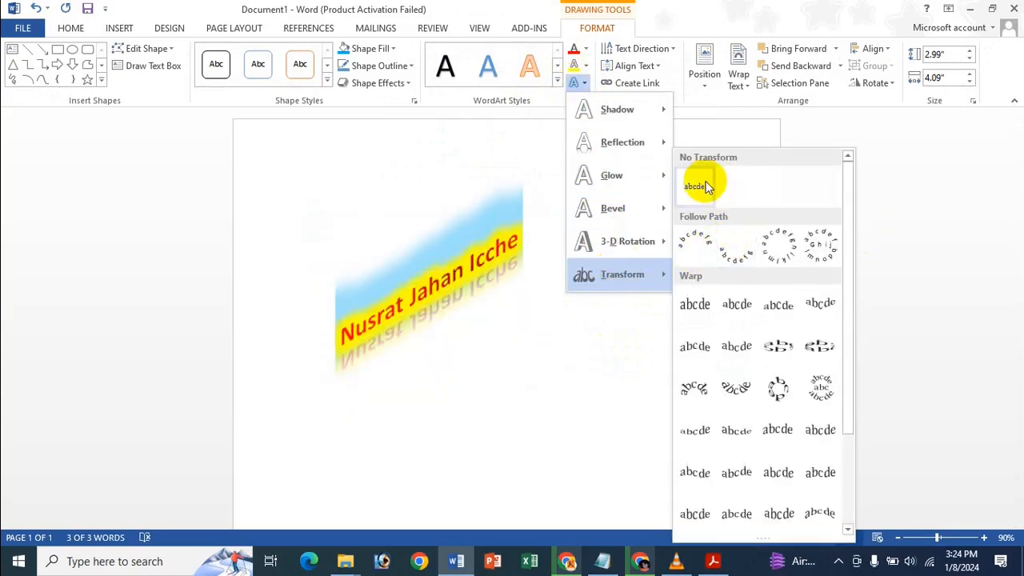
{"action": "left_click", "coordinate": [706, 186]}
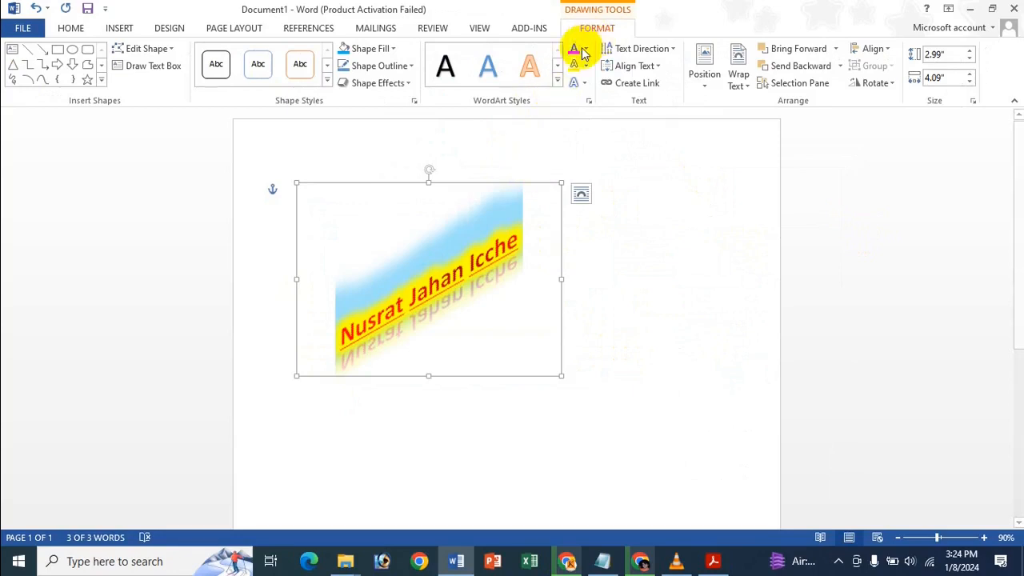
Try 90° and 270° text rotations on the WordArt, then return it to horizontal.
{"action": "left_click", "coordinate": [636, 48]}
{"action": "left_click", "coordinate": [647, 127]}
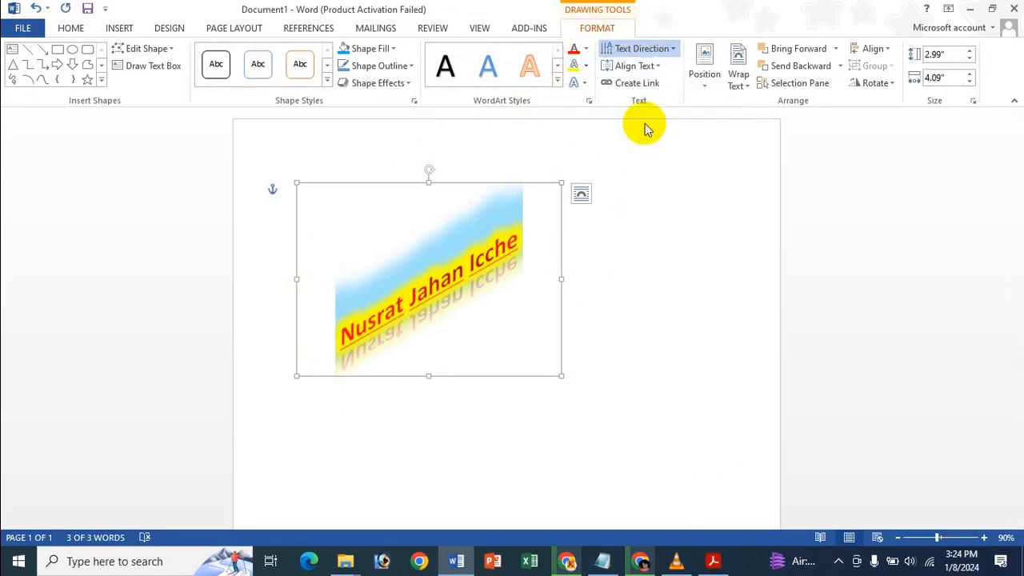
{"action": "left_click", "coordinate": [674, 50]}
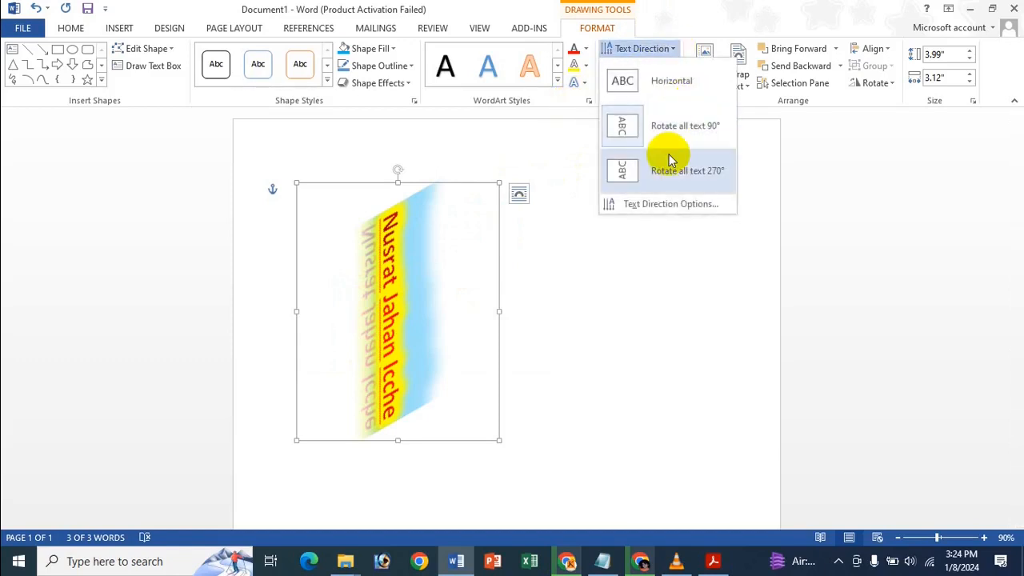
{"action": "left_click", "coordinate": [663, 171]}
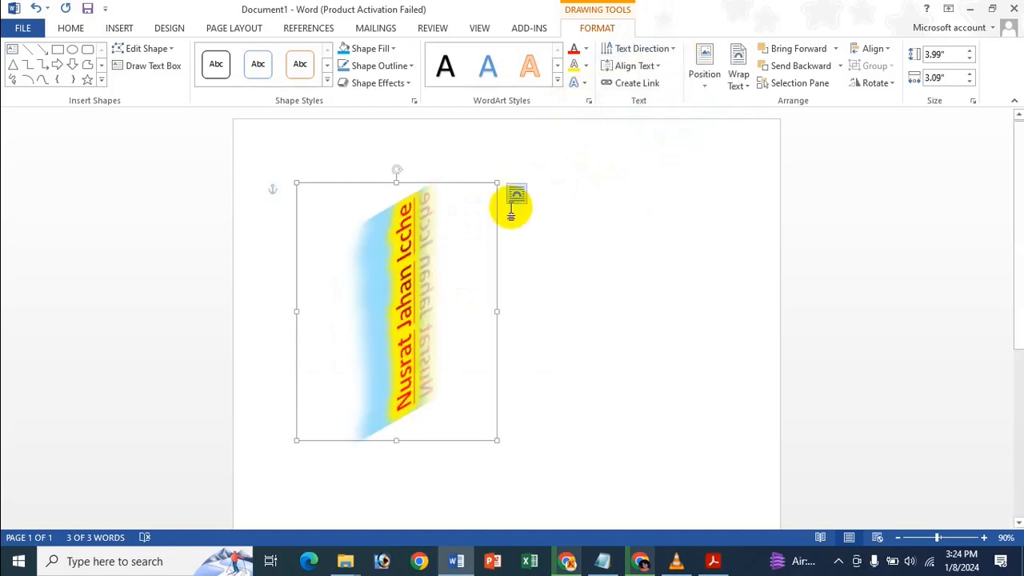
{"action": "left_click", "coordinate": [656, 50]}
{"action": "left_click", "coordinate": [674, 80]}
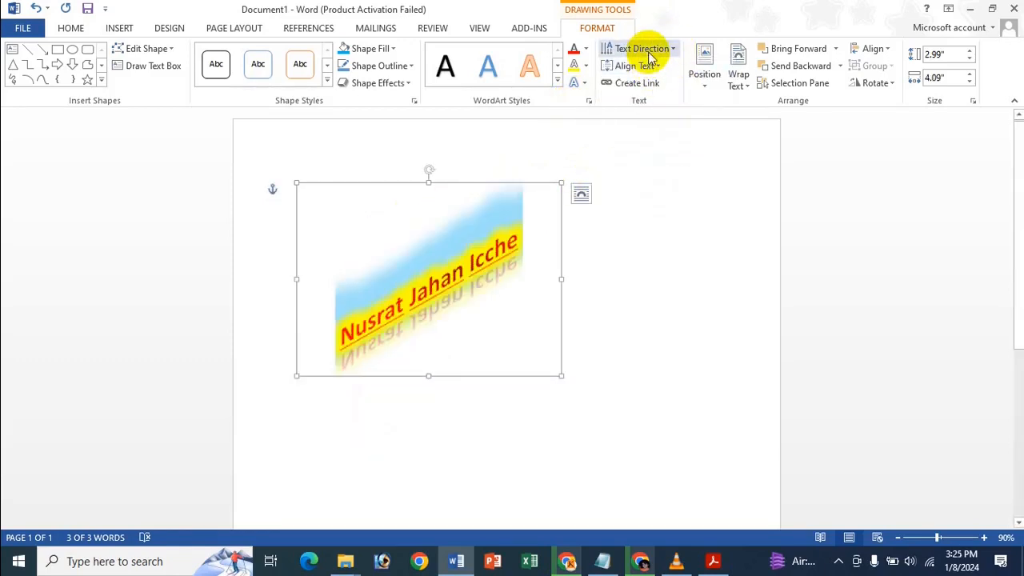
Preview both vertical orientations in Text Direction Options, then confirm Horizontal.
{"action": "left_click", "coordinate": [647, 50]}
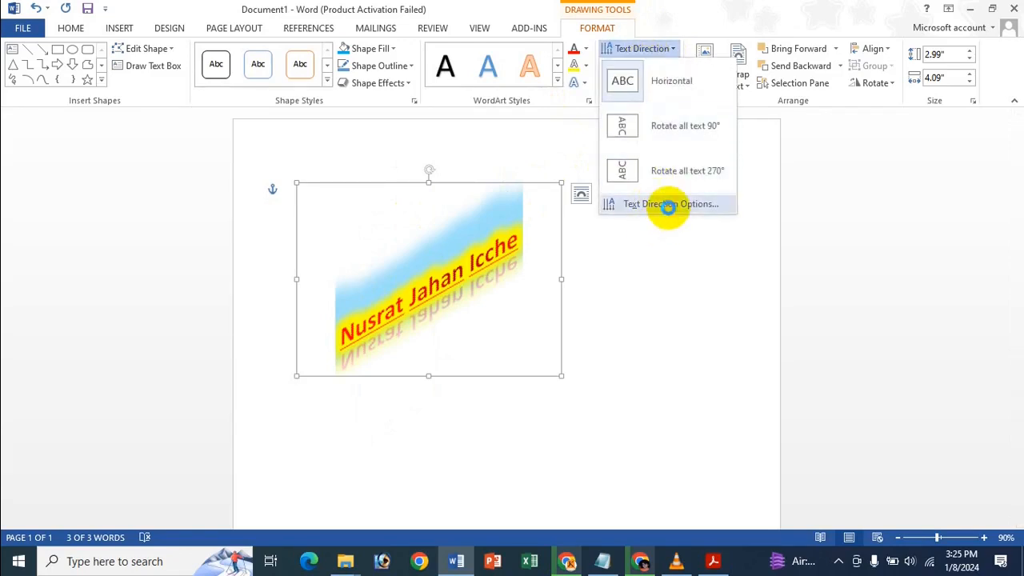
{"action": "left_click", "coordinate": [663, 203]}
{"action": "left_click", "coordinate": [486, 252]}
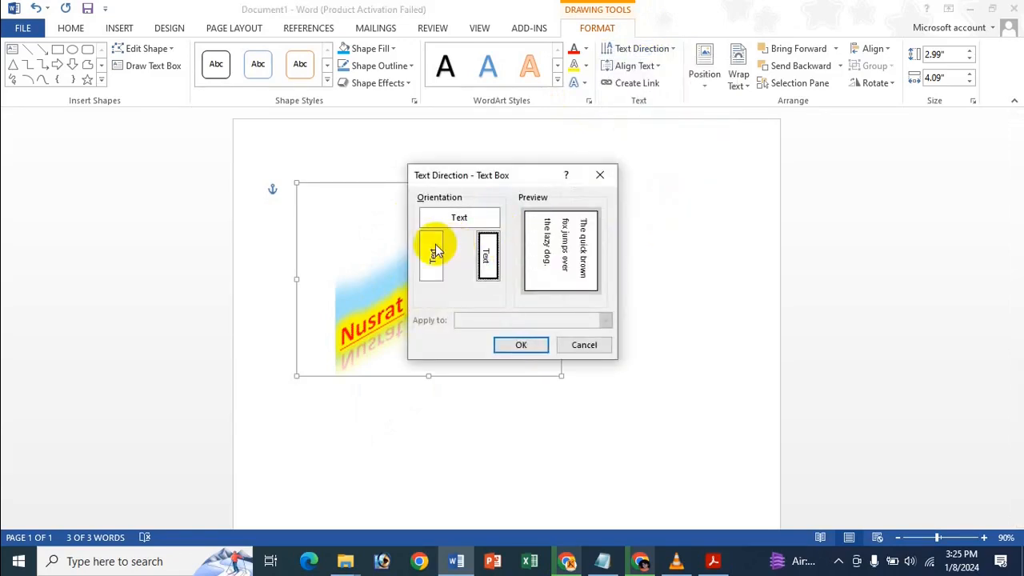
{"action": "left_click", "coordinate": [433, 250]}
{"action": "left_click", "coordinate": [480, 224]}
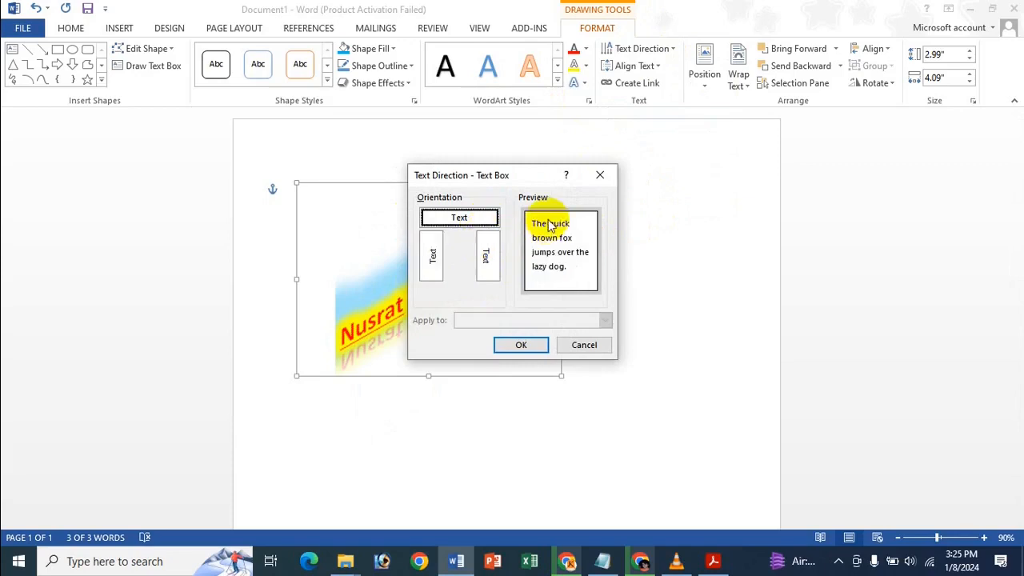
{"action": "left_click", "coordinate": [525, 346]}
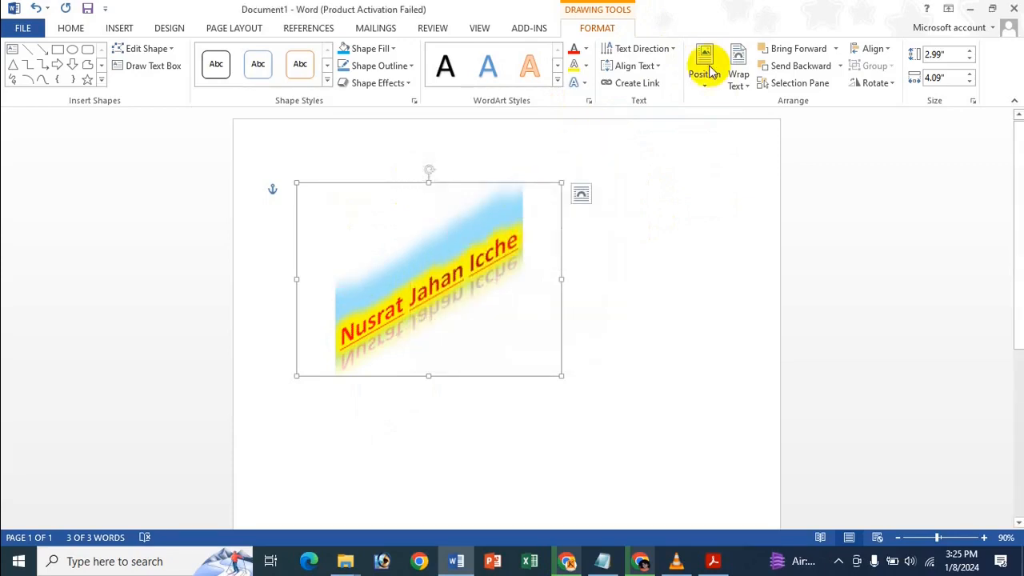
{"action": "left_click", "coordinate": [635, 66]}
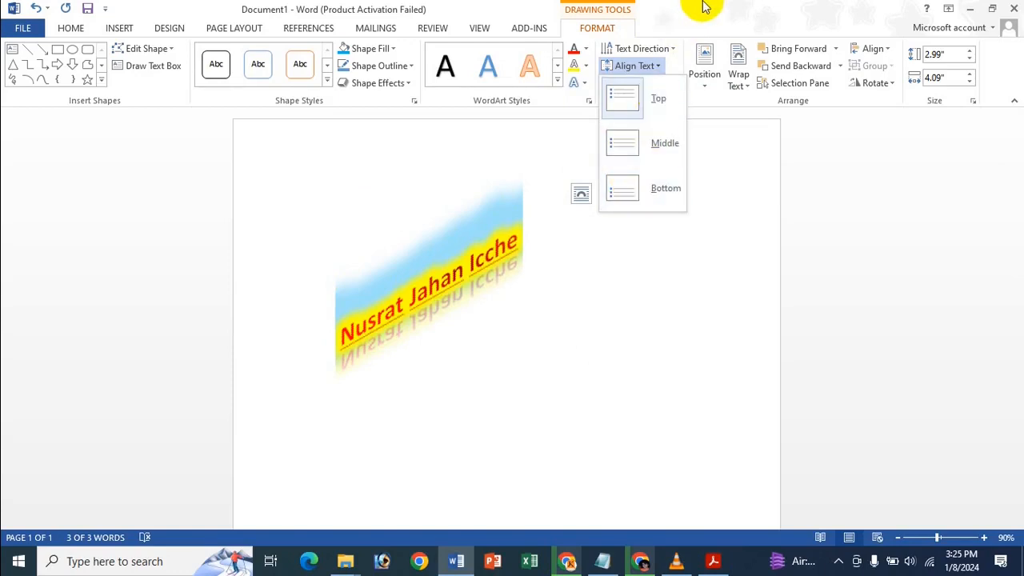
Align the WordArt text to Top and bring up the Shape Fill colours.
{"action": "left_click", "coordinate": [649, 97]}
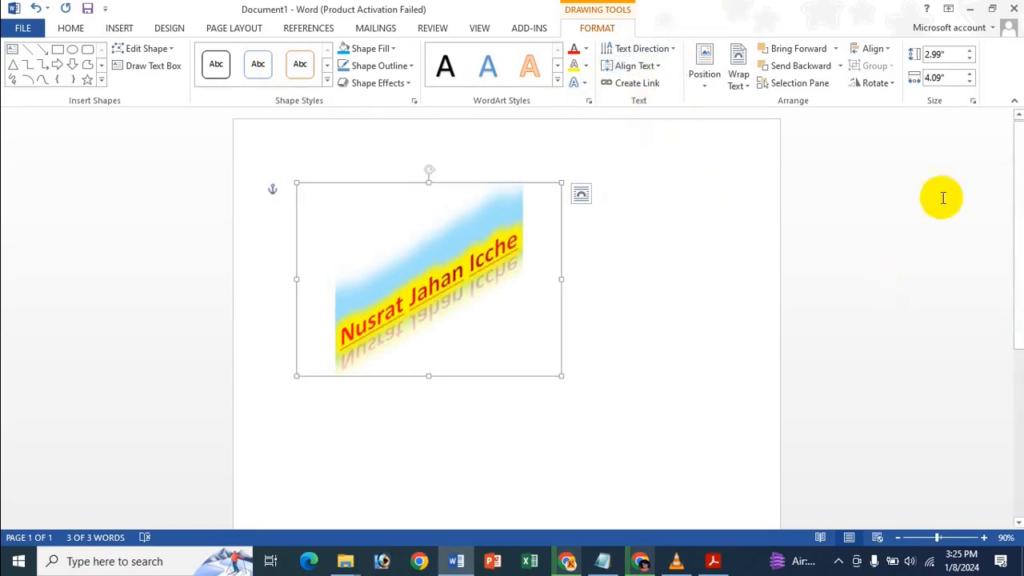
{"action": "left_click", "coordinate": [384, 48]}
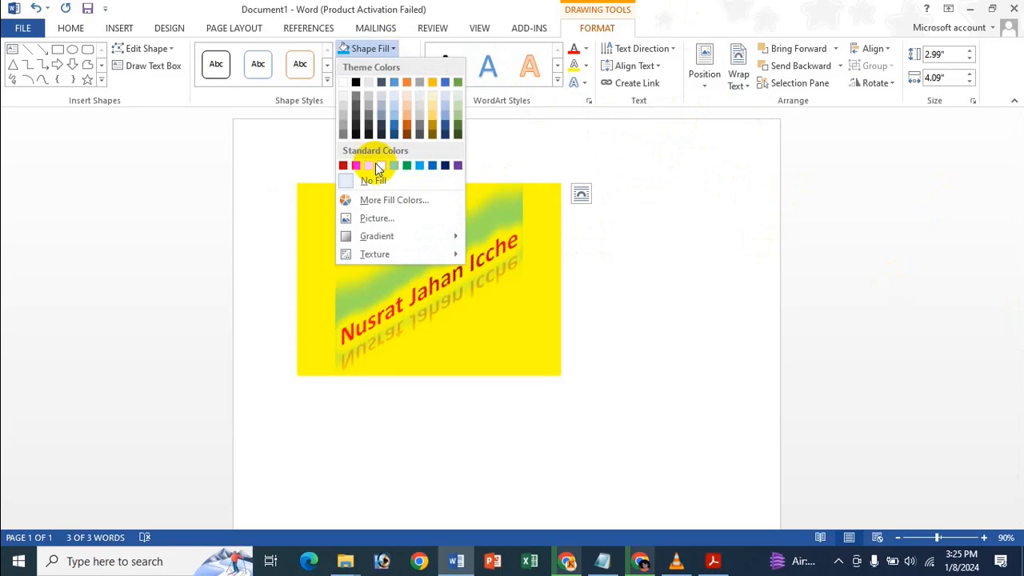
Fill the WordArt box with a light blue standard colour, then reopen Shape Fill.
{"action": "left_click", "coordinate": [419, 165]}
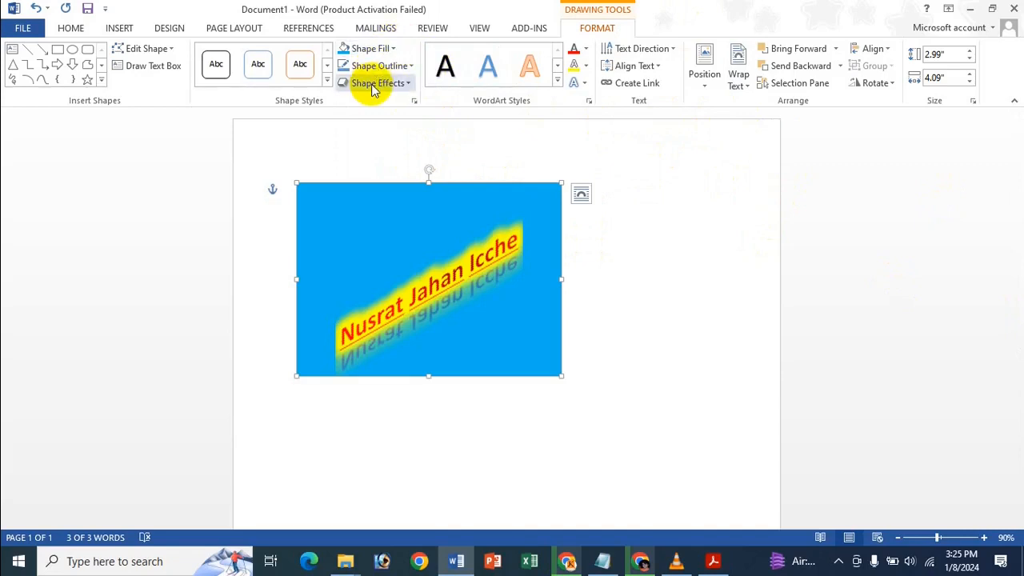
{"action": "left_click", "coordinate": [377, 49]}
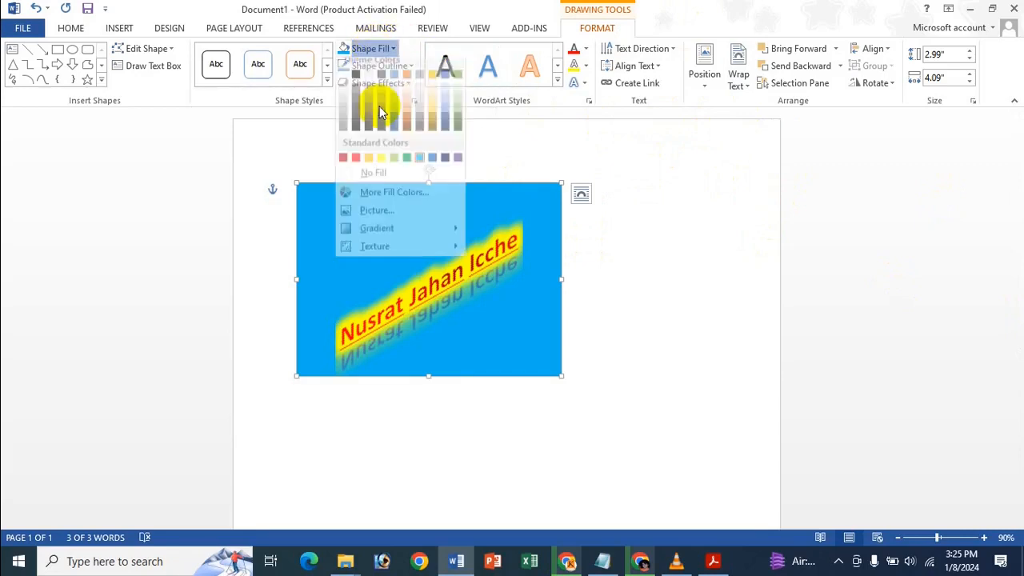
Use the fgfdg photo from the Icche Dana folder as the WordArt box's picture fill.
{"action": "left_click", "coordinate": [395, 218]}
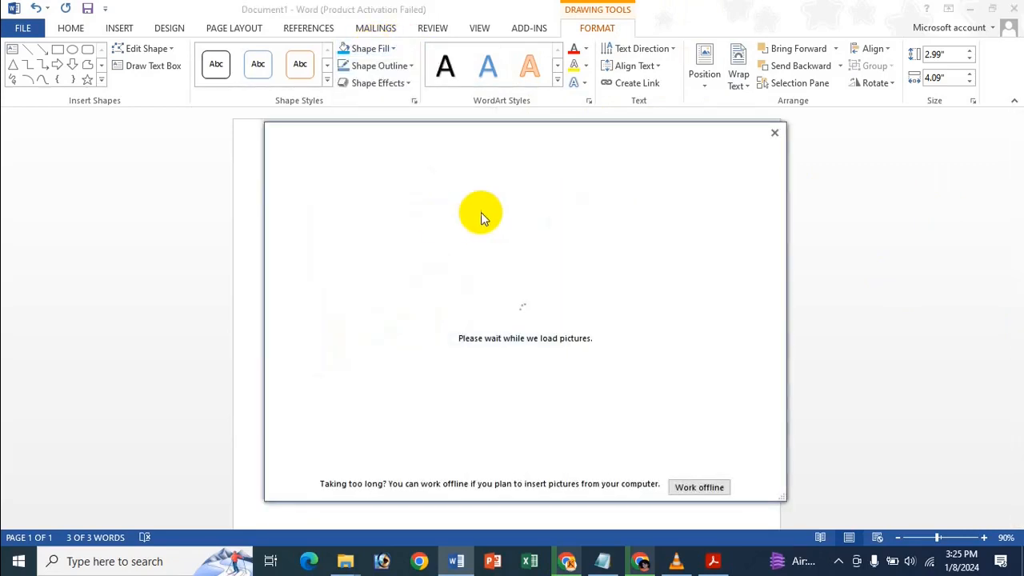
{"action": "left_click", "coordinate": [567, 211]}
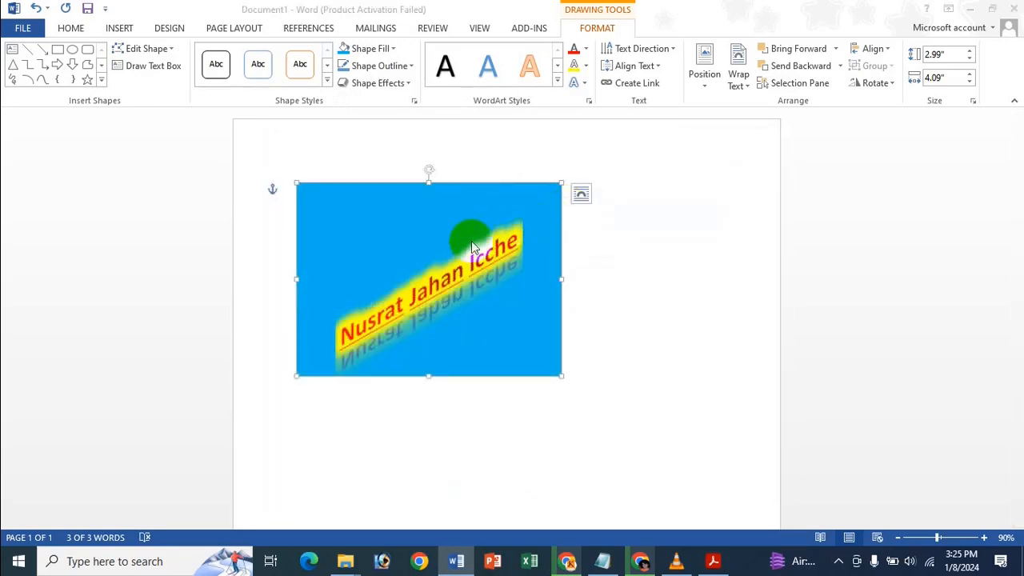
{"action": "scroll", "coordinate": [424, 208], "scroll_direction": "down", "scroll_amount": 1}
{"action": "scroll", "coordinate": [416, 170], "scroll_direction": "down", "scroll_amount": 2}
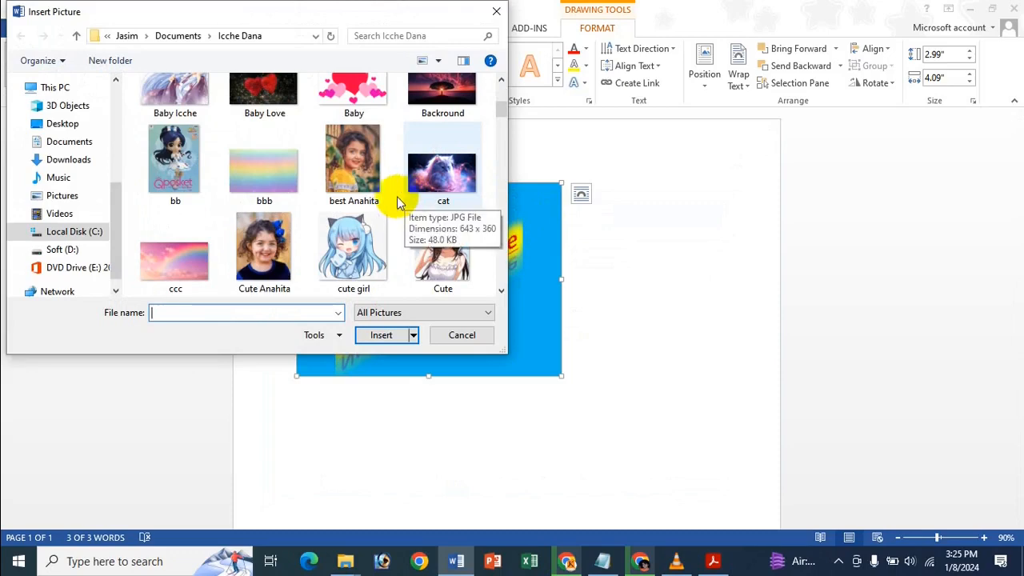
{"action": "scroll", "coordinate": [395, 200], "scroll_direction": "down", "scroll_amount": 4}
{"action": "scroll", "coordinate": [390, 203], "scroll_direction": "down", "scroll_amount": 3}
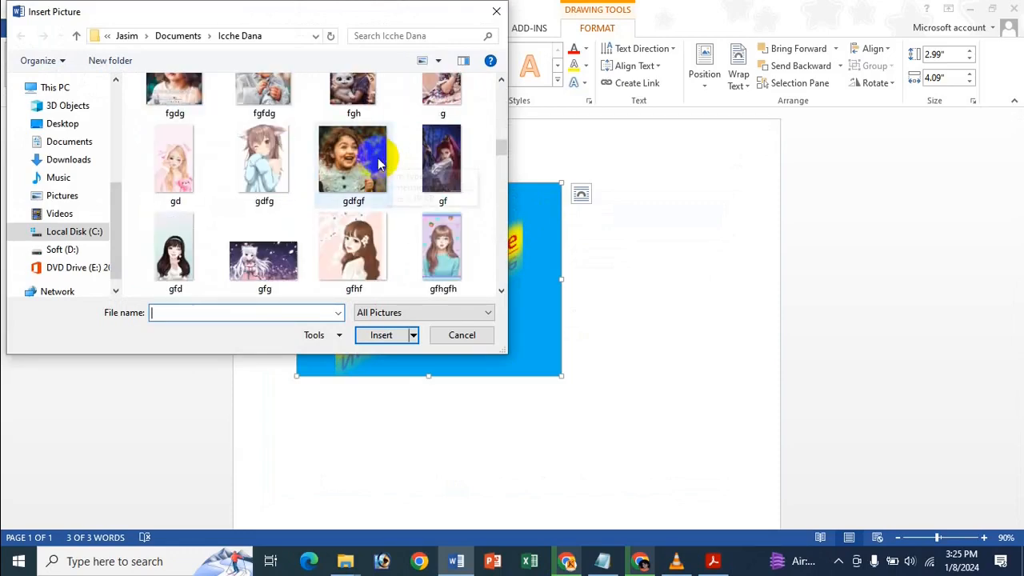
{"action": "scroll", "coordinate": [382, 160], "scroll_direction": "down", "scroll_amount": 1}
{"action": "scroll", "coordinate": [381, 162], "scroll_direction": "up", "scroll_amount": 2}
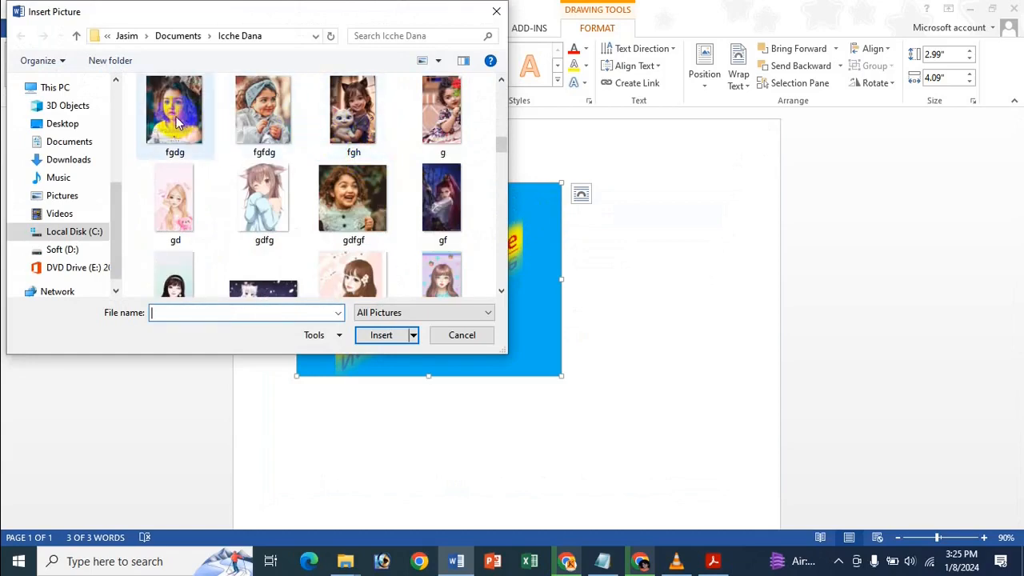
{"action": "left_click", "coordinate": [292, 119]}
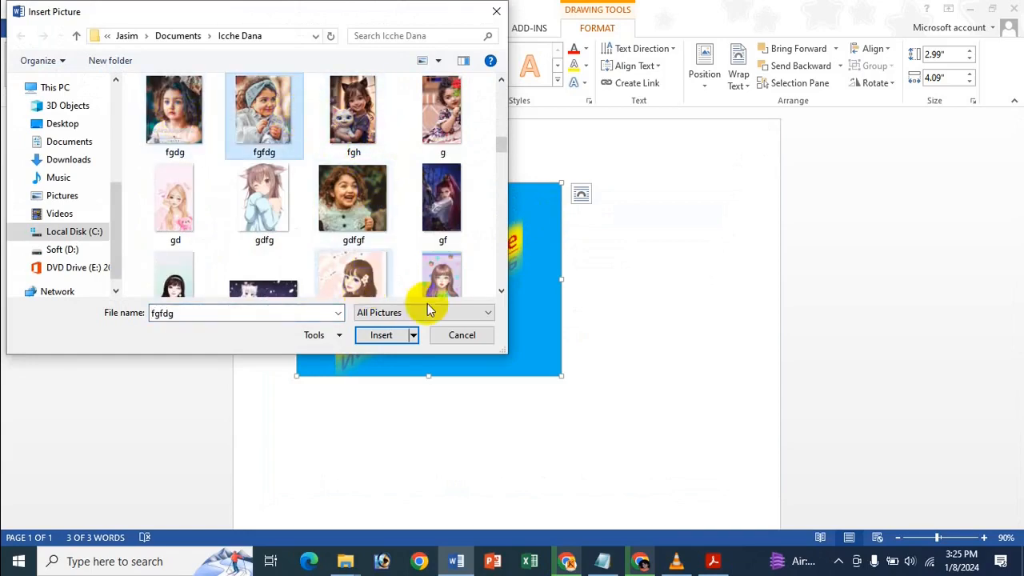
{"action": "left_click", "coordinate": [377, 336]}
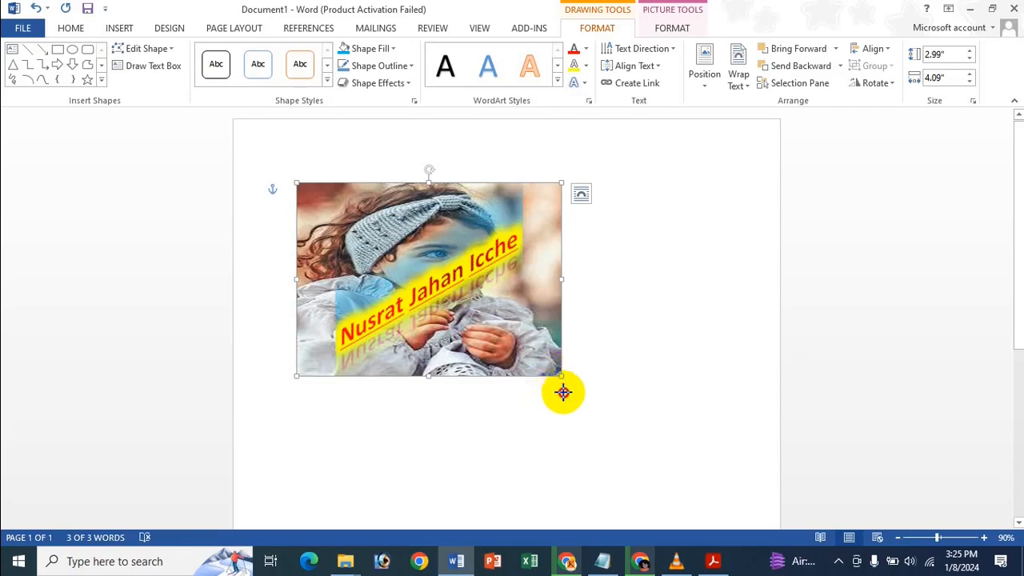
Make the photo box taller, shift it left, change it to a heart, then delete it.
{"action": "left_click_drag", "start_coordinate": [563, 391], "coordinate": [563, 419]}
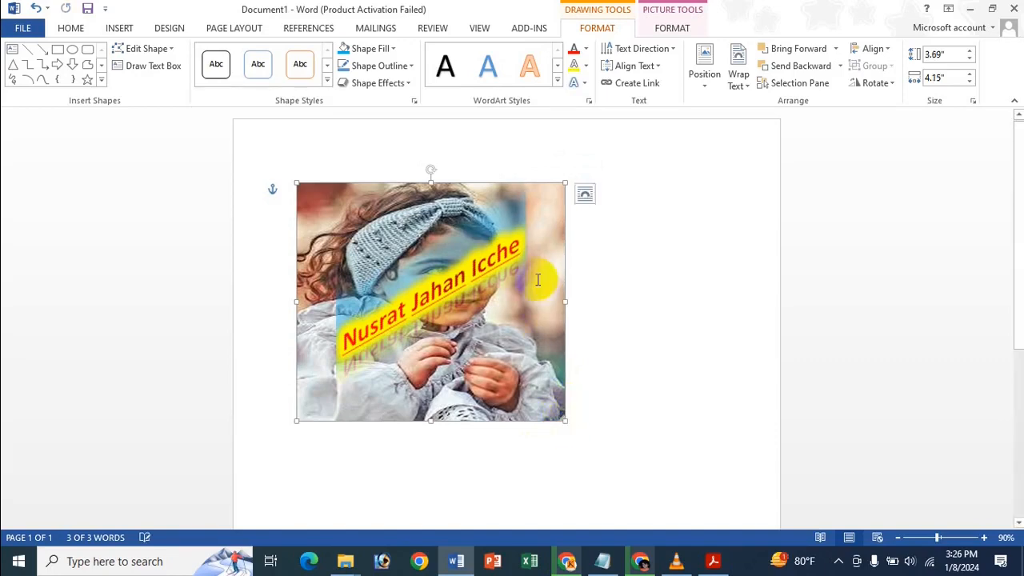
{"action": "left_click_drag", "start_coordinate": [503, 186], "coordinate": [464, 179]}
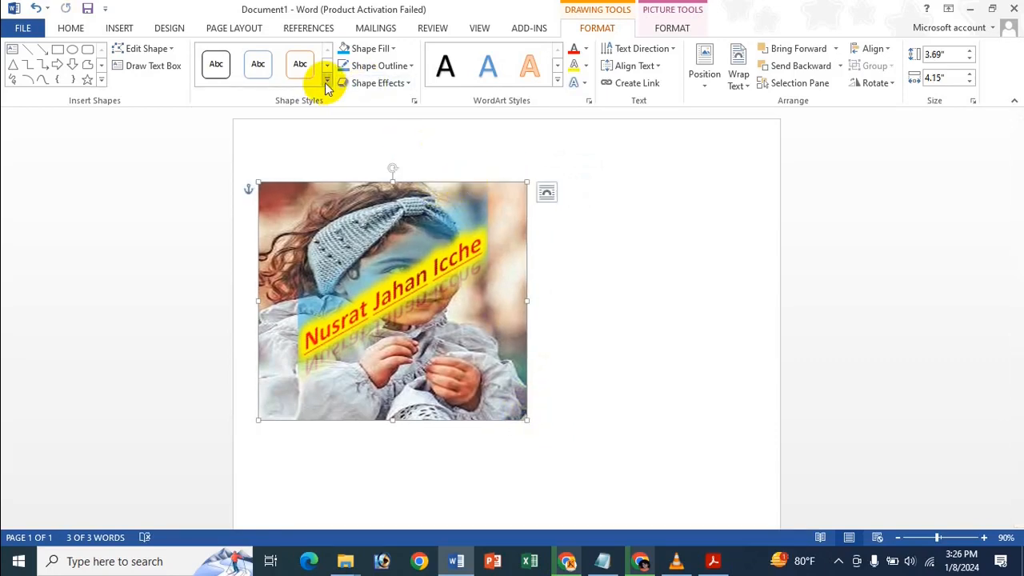
{"action": "left_click", "coordinate": [152, 51]}
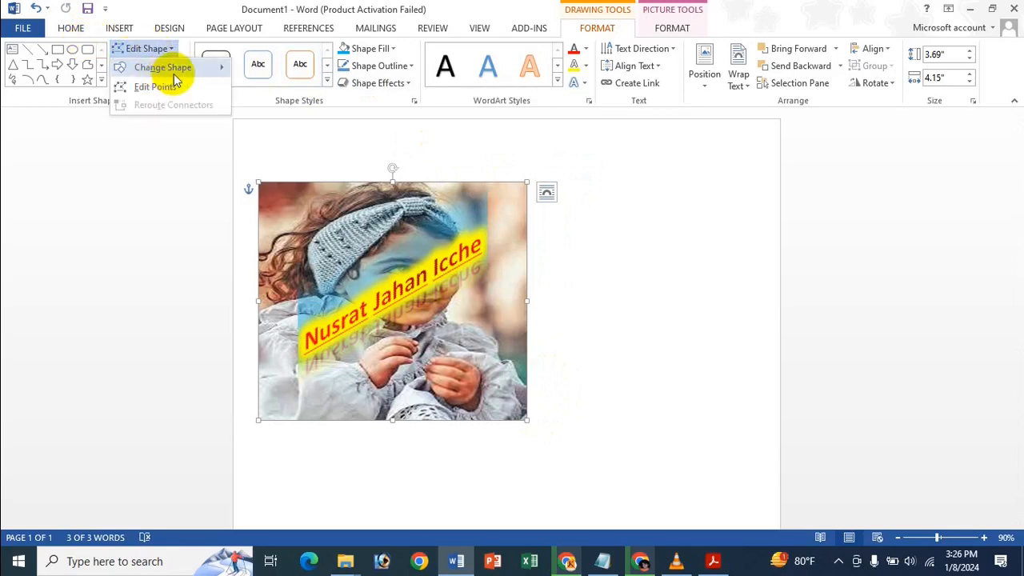
{"action": "mouse_move", "coordinate": [164, 68]}
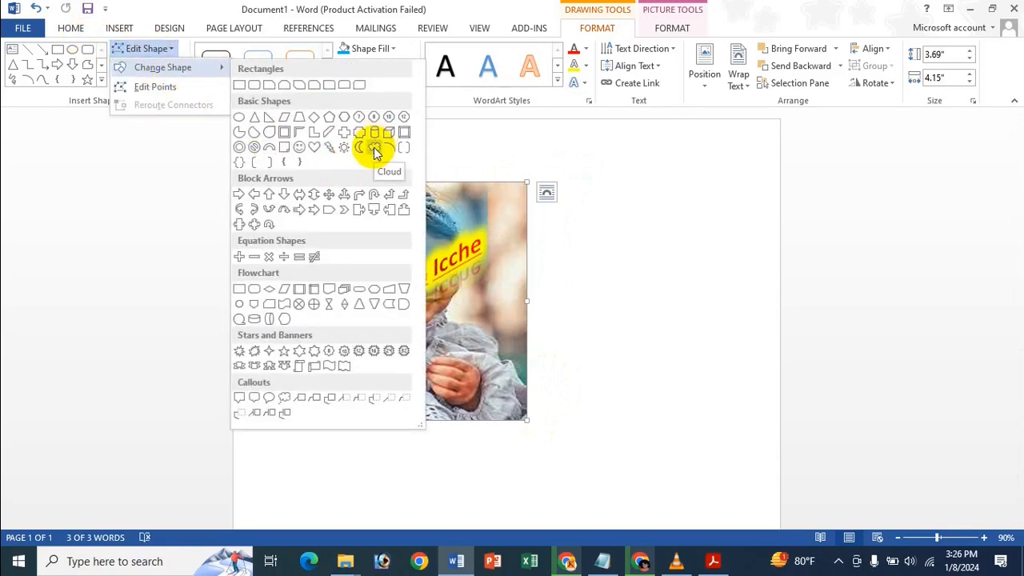
{"action": "left_click", "coordinate": [314, 149]}
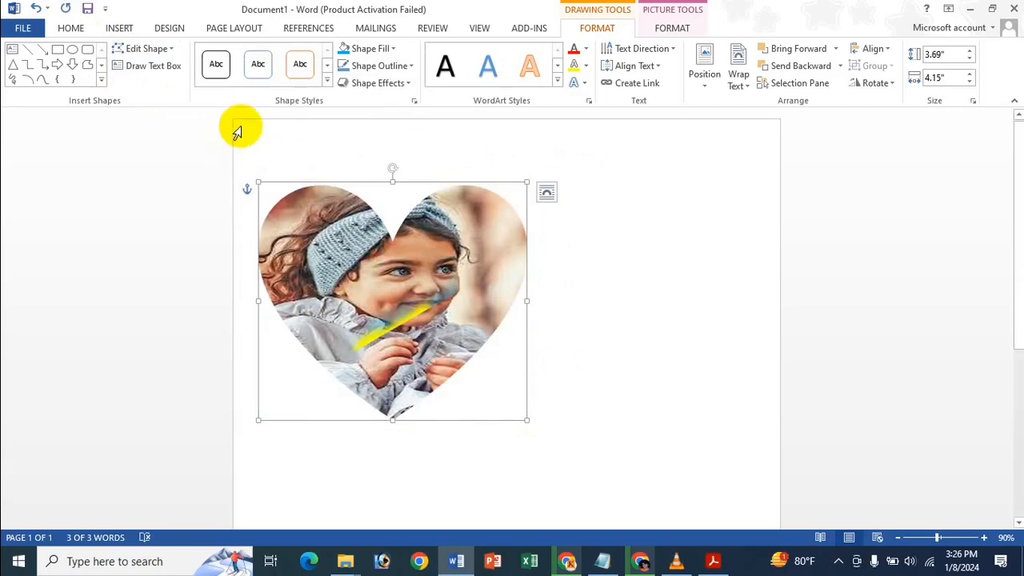
{"action": "key", "text": "Delete"}
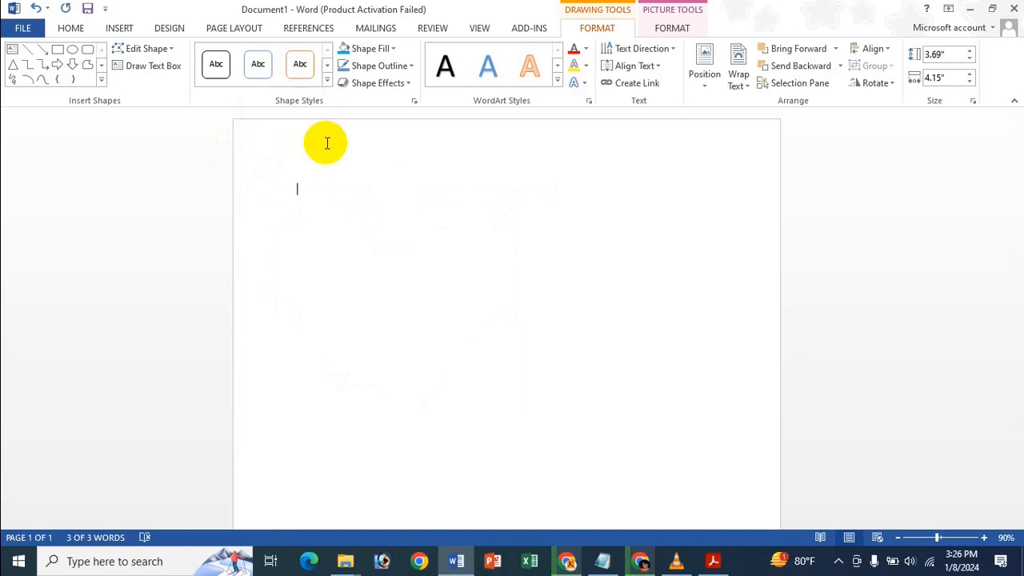
Paste and undo back to the rectangular photo, then pull its top-right edit point outward.
{"action": "key", "text": "ctrl+v"}
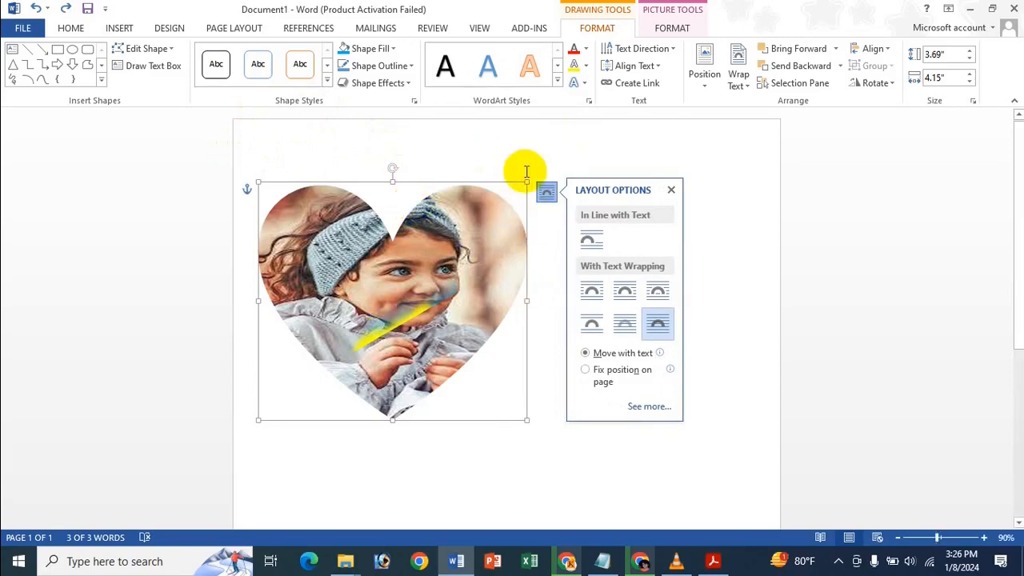
{"action": "left_click", "coordinate": [419, 185]}
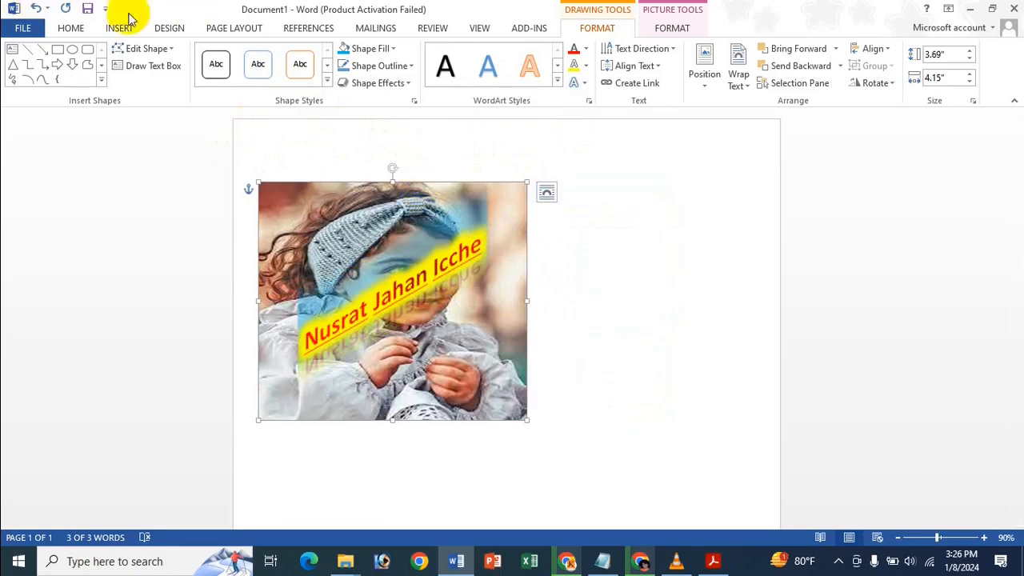
{"action": "left_click", "coordinate": [157, 53]}
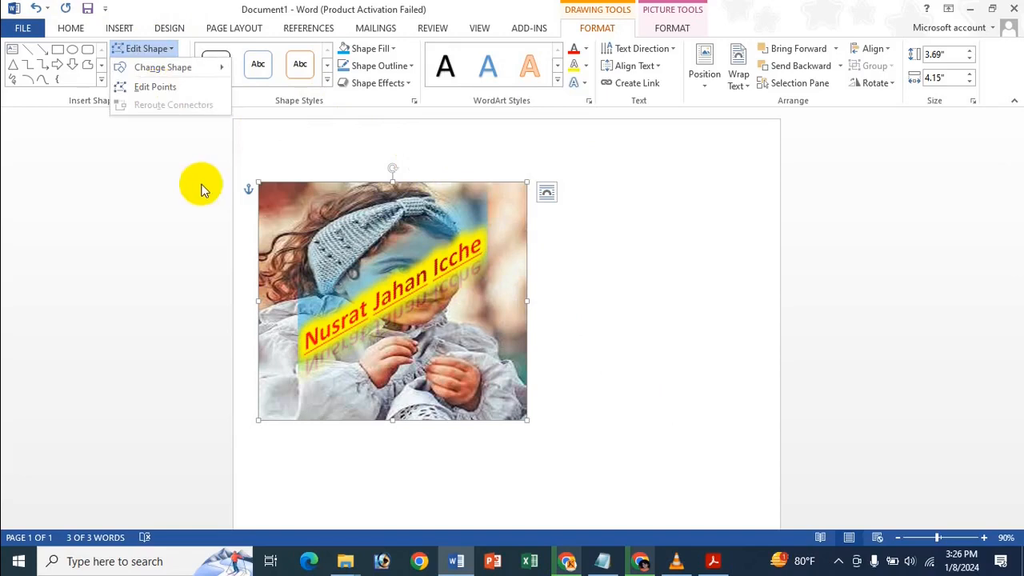
{"action": "left_click", "coordinate": [156, 87]}
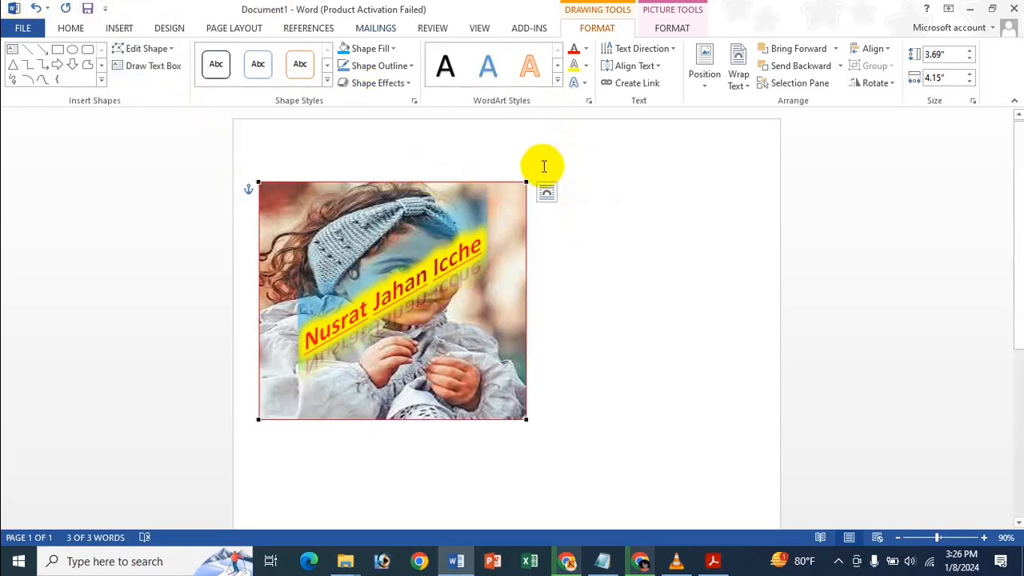
{"action": "left_click_drag", "start_coordinate": [531, 183], "coordinate": [602, 173]}
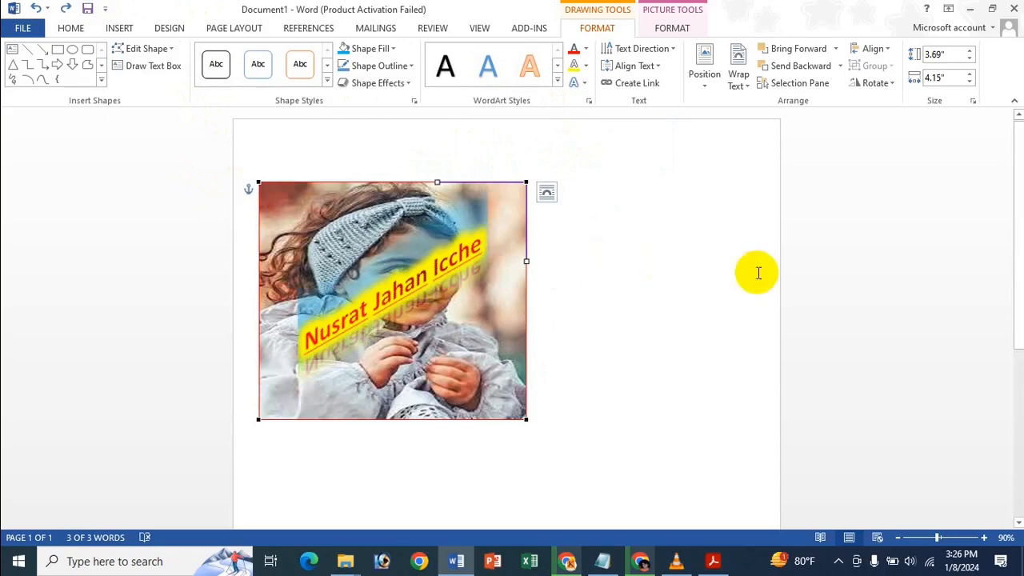
{"action": "left_click", "coordinate": [598, 264]}
{"action": "left_click", "coordinate": [409, 266]}
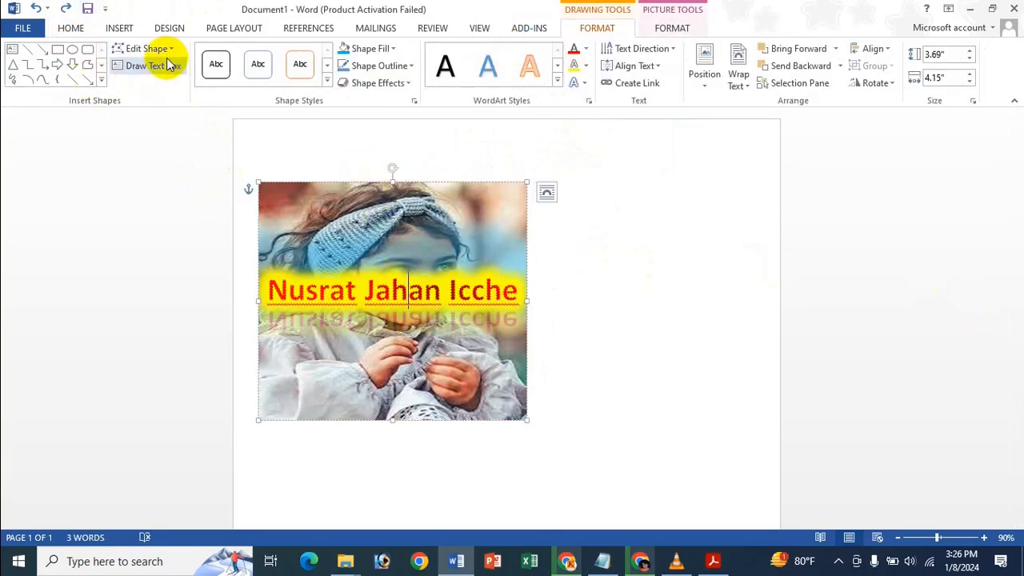
Draw a heart shape to the right of the photo.
{"action": "left_click", "coordinate": [102, 81]}
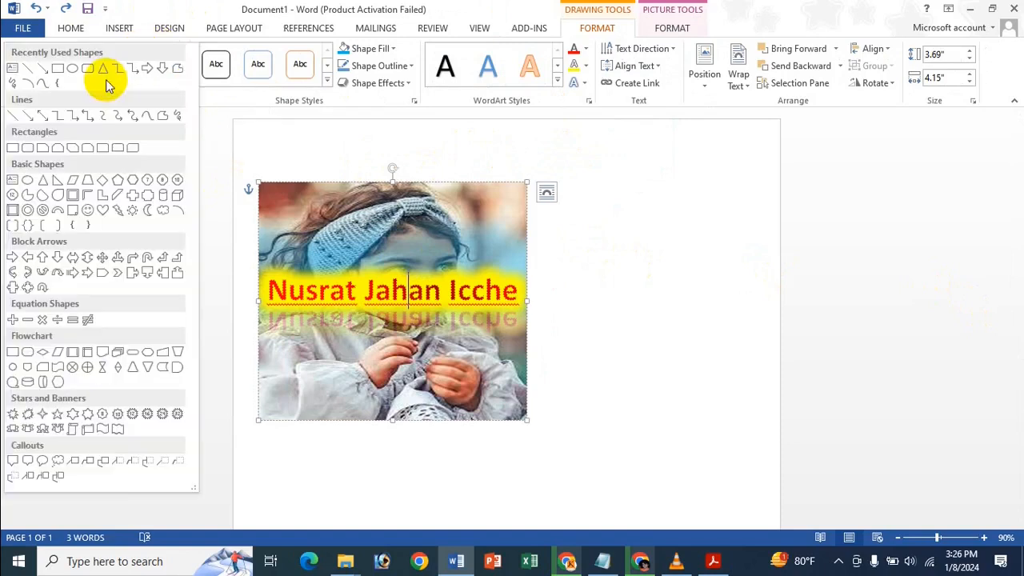
{"action": "left_click", "coordinate": [103, 210]}
{"action": "left_click_drag", "start_coordinate": [581, 168], "coordinate": [721, 291]}
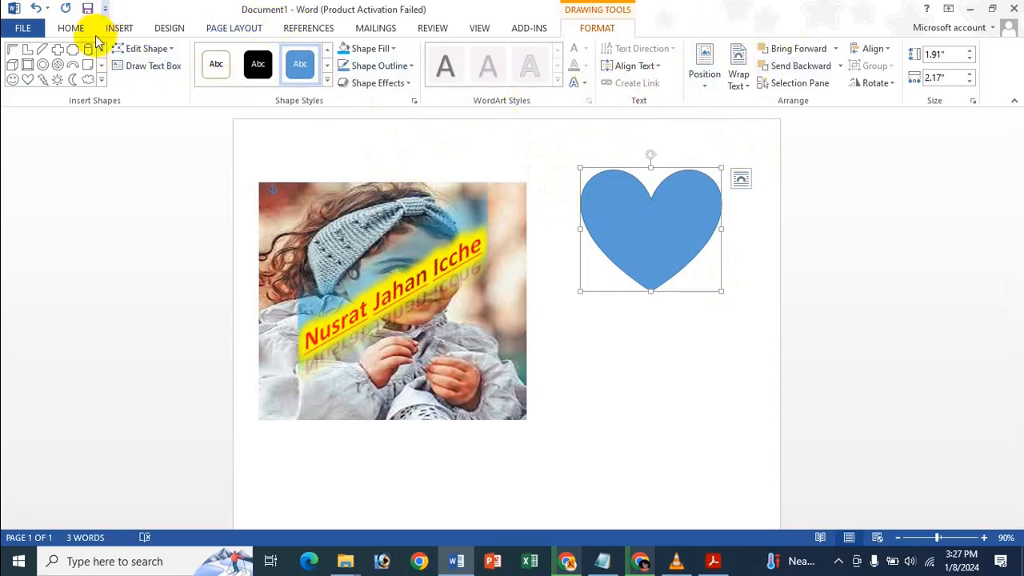
Draw an arc below the heart, then delete it.
{"action": "left_click", "coordinate": [102, 79]}
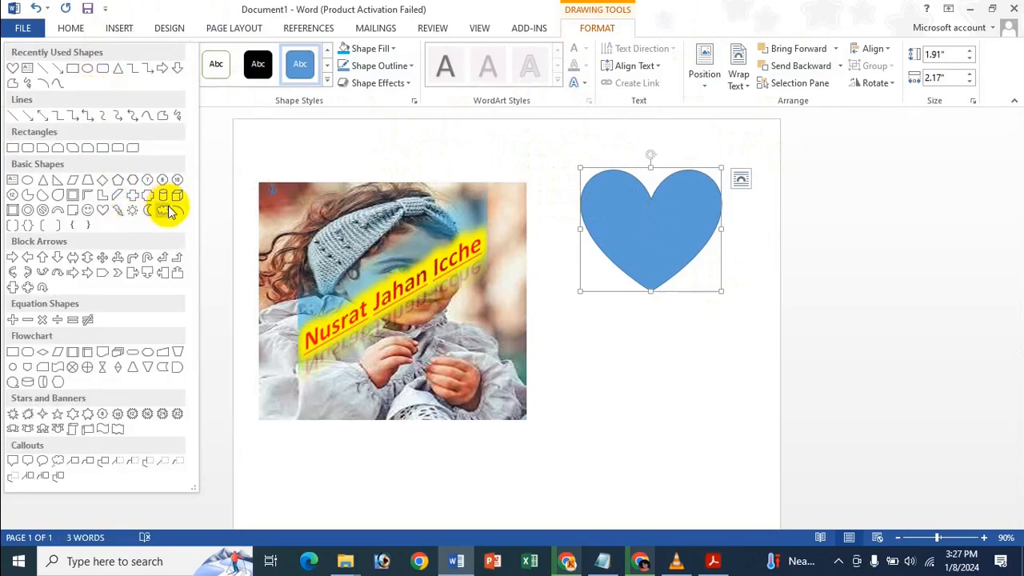
{"action": "left_click", "coordinate": [166, 210]}
{"action": "mouse_move", "coordinate": [548, 324]}
{"action": "left_mouse_down"}
{"action": "mouse_move", "coordinate": [664, 408]}
{"action": "mouse_move", "coordinate": [626, 389]}
{"action": "mouse_move", "coordinate": [717, 439]}
{"action": "mouse_move", "coordinate": [707, 424]}
{"action": "left_mouse_up"}
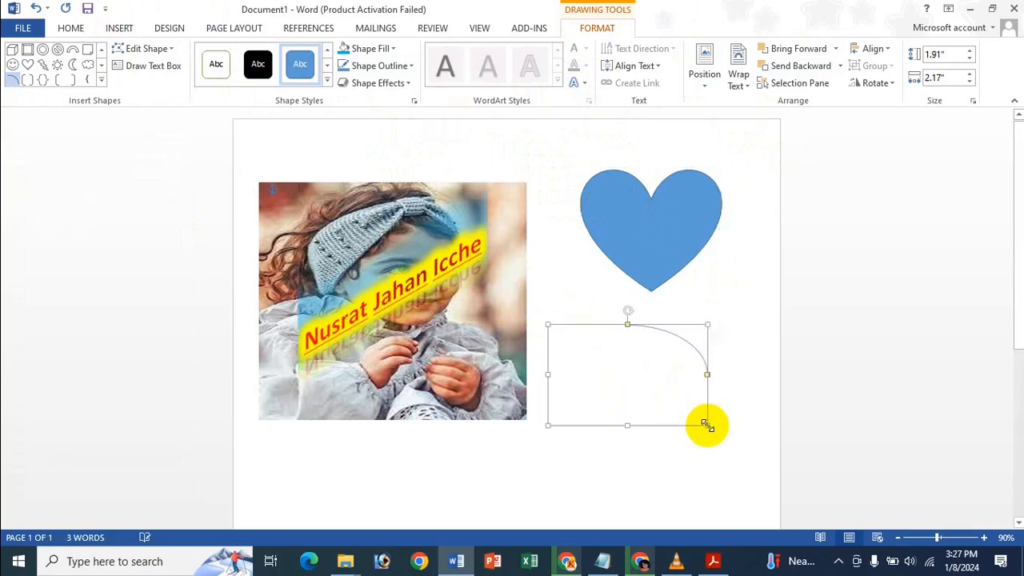
{"action": "key", "text": "Delete"}
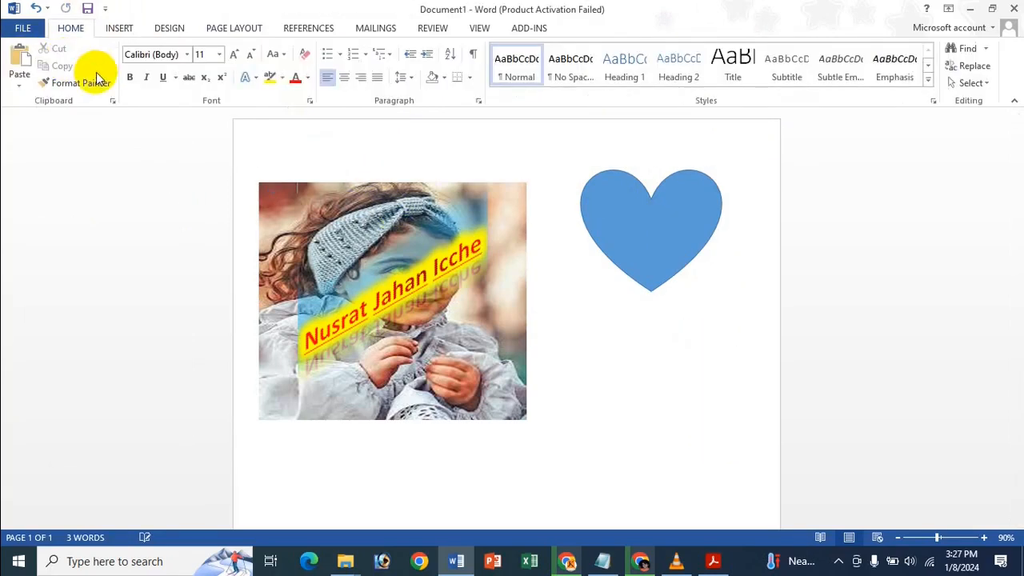
Draw a cloud shape and settle it just below the heart.
{"action": "left_click", "coordinate": [619, 247]}
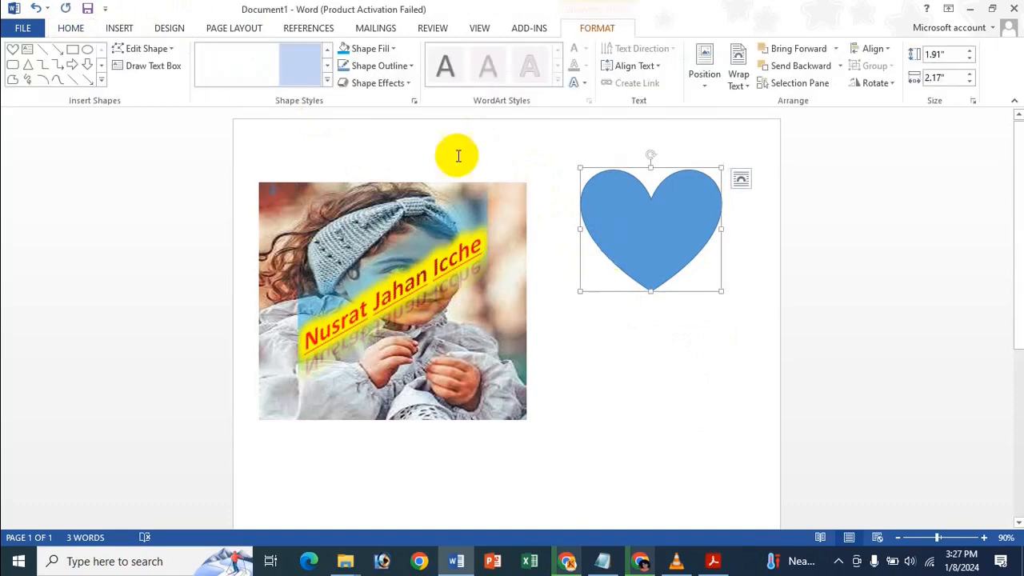
{"action": "left_click", "coordinate": [101, 83]}
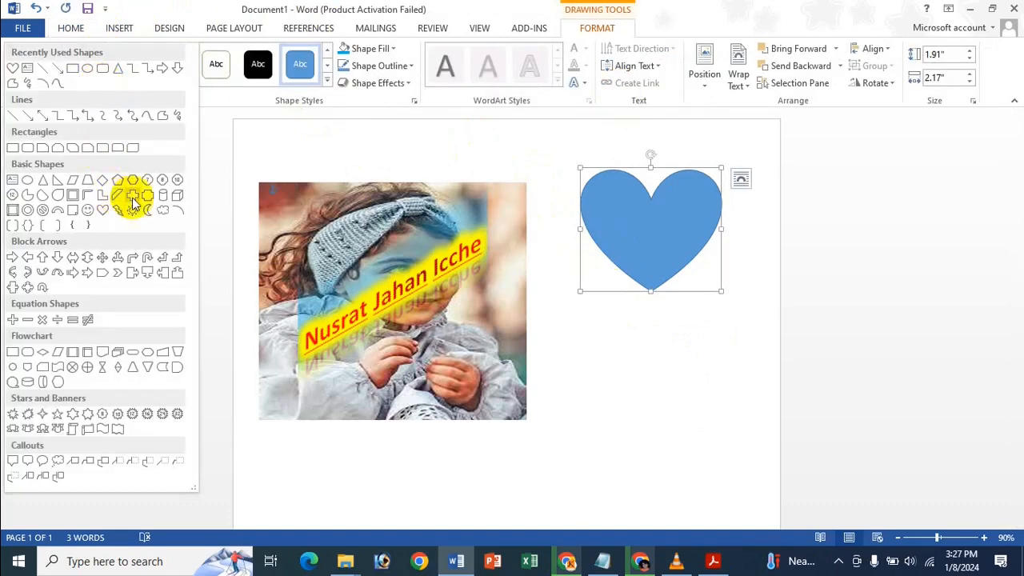
{"action": "left_click", "coordinate": [171, 216]}
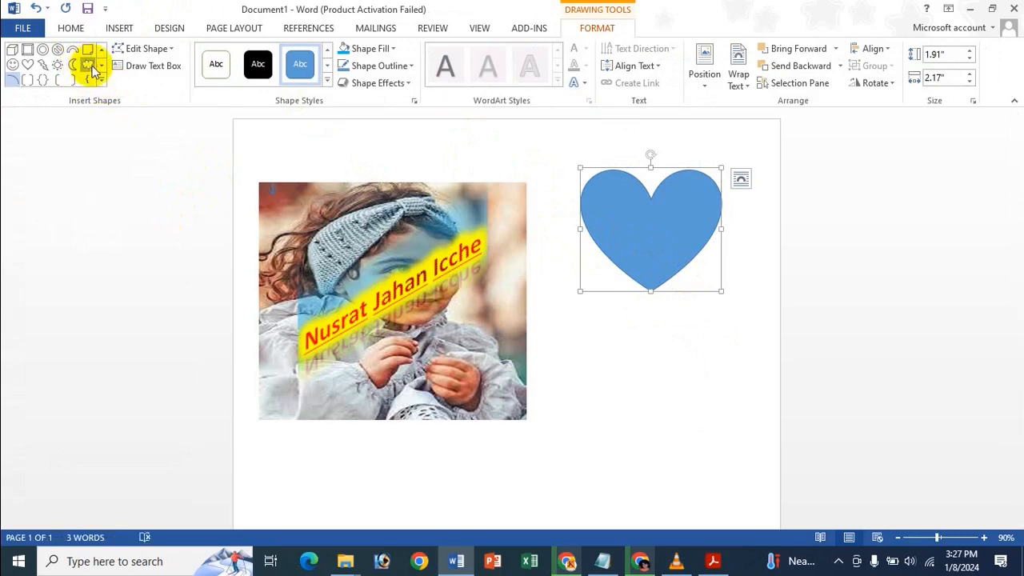
{"action": "left_click_drag", "start_coordinate": [604, 343], "coordinate": [714, 443]}
{"action": "left_click_drag", "start_coordinate": [676, 381], "coordinate": [638, 379]}
{"action": "left_click", "coordinate": [572, 342]}
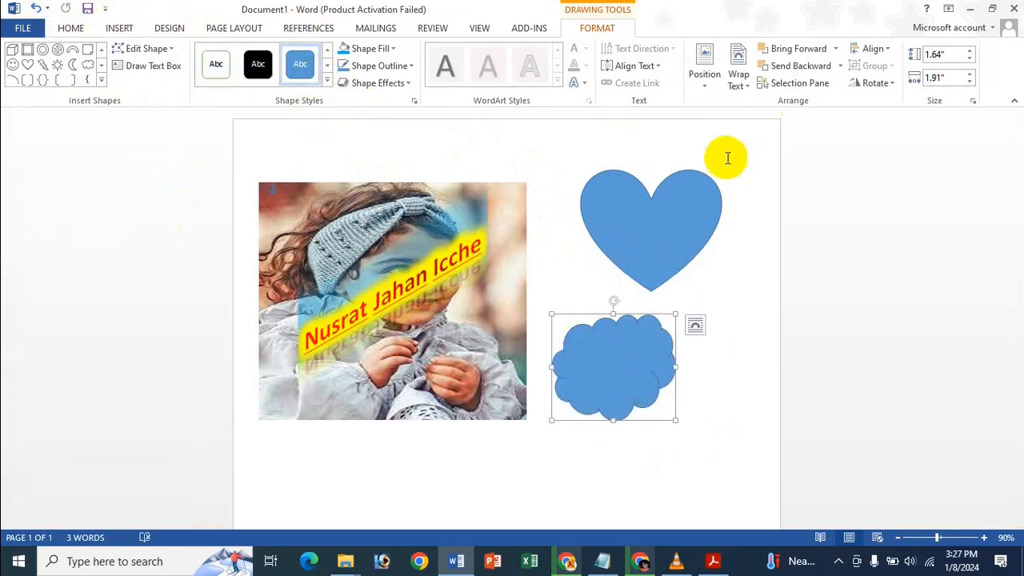
{"action": "left_click", "coordinate": [656, 228]}
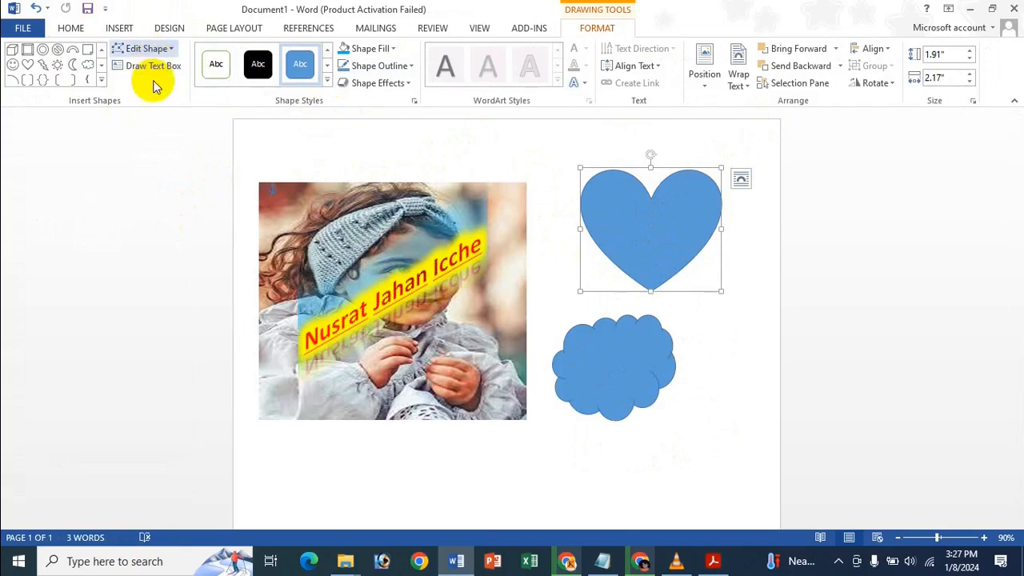
{"action": "left_click", "coordinate": [165, 53]}
{"action": "mouse_move", "coordinate": [168, 69]}
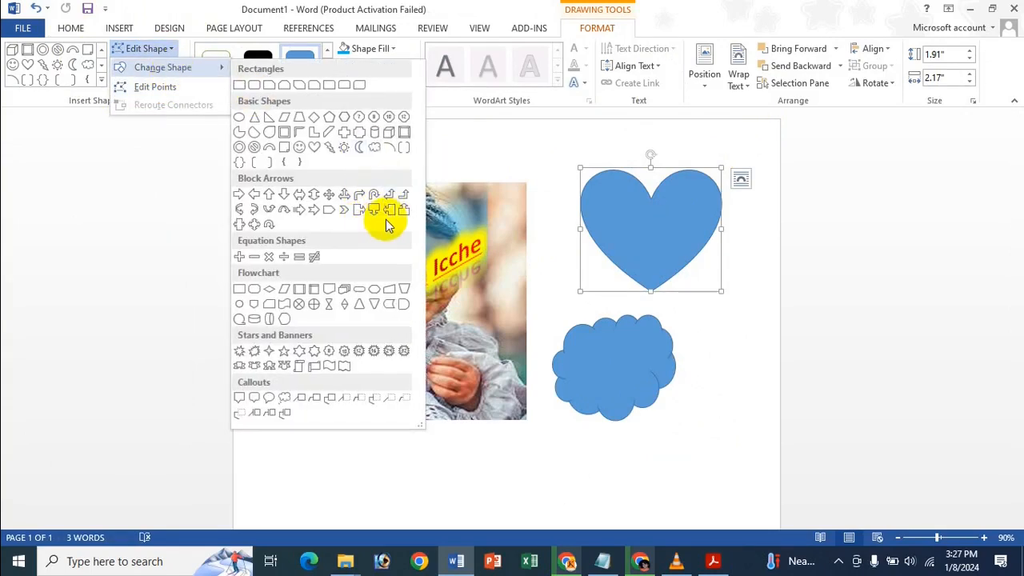
{"action": "left_click", "coordinate": [168, 88]}
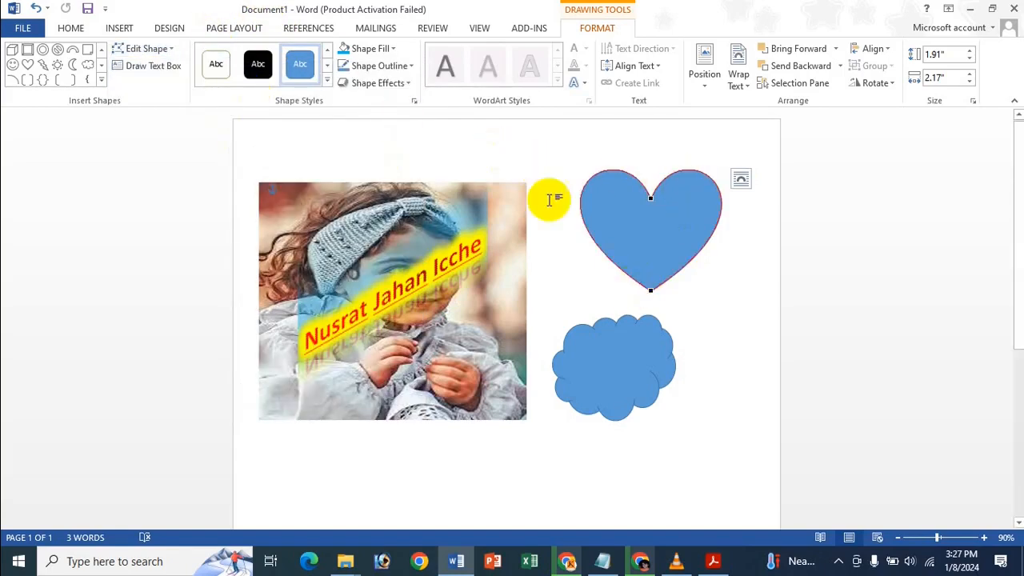
{"action": "left_click", "coordinate": [651, 231]}
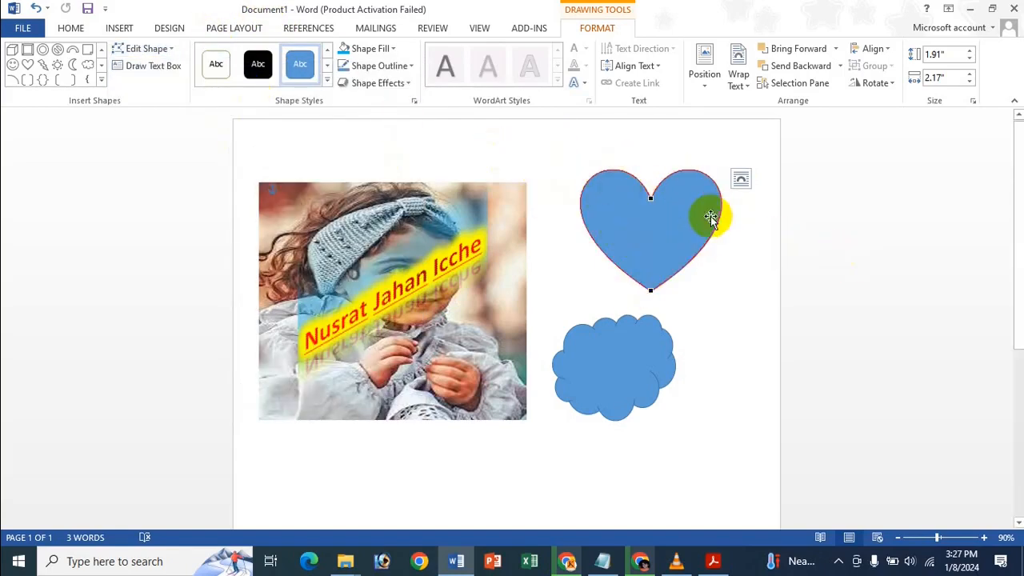
{"action": "left_click", "coordinate": [681, 203]}
{"action": "left_click", "coordinate": [649, 284]}
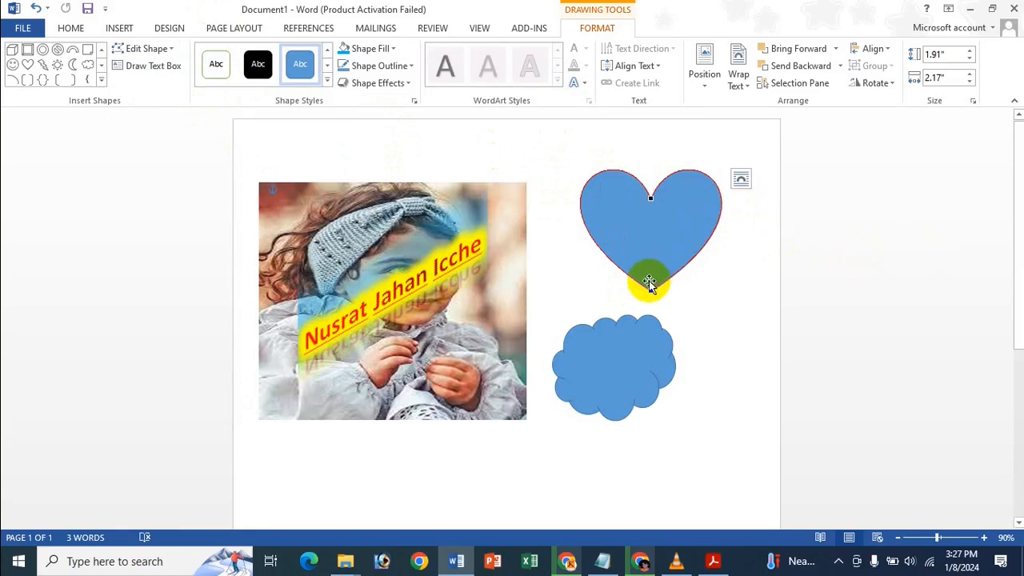
{"action": "left_click_drag", "start_coordinate": [648, 289], "coordinate": [641, 356]}
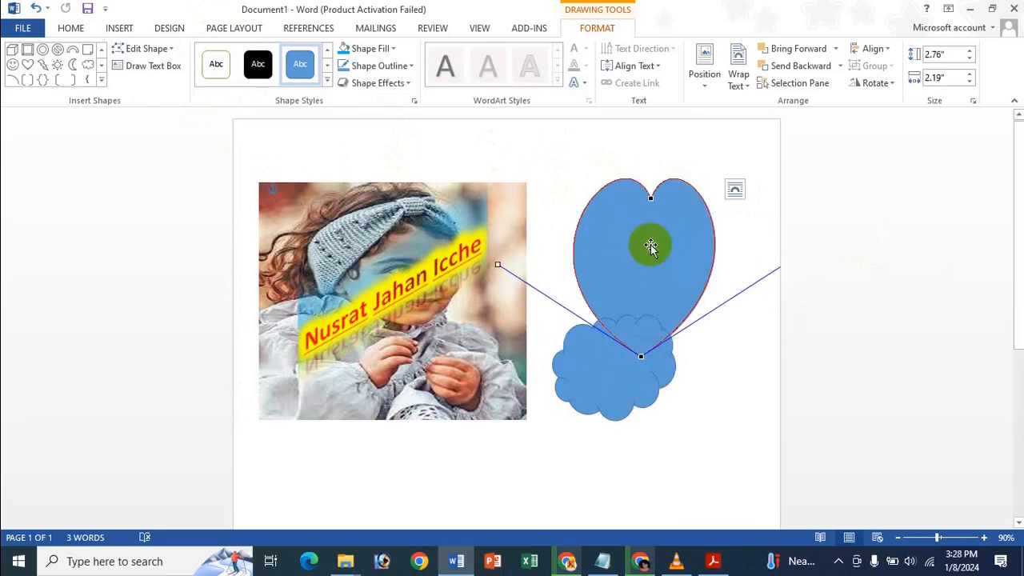
{"action": "key", "text": "ctrl+z"}
{"action": "left_click", "coordinate": [828, 254]}
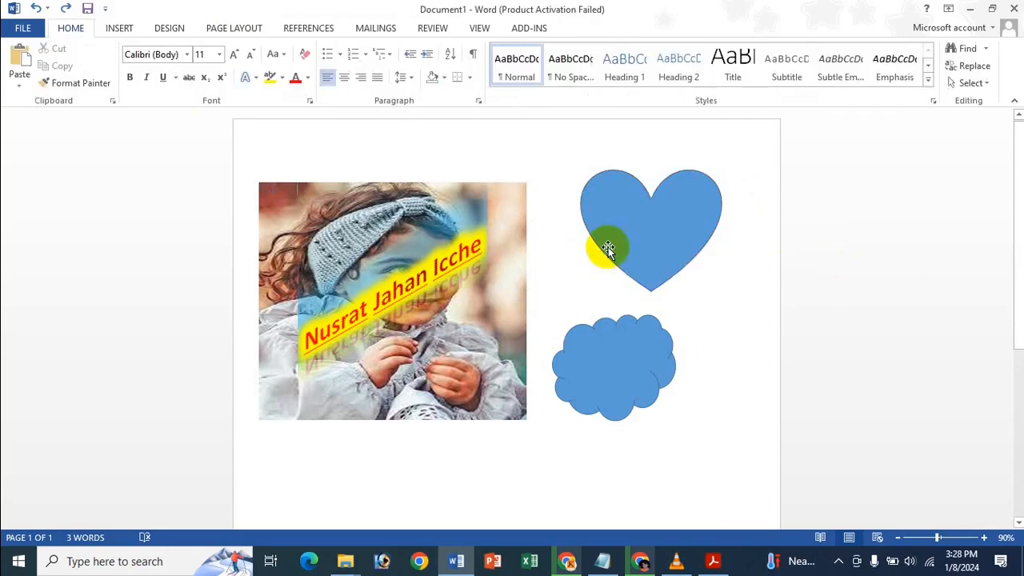
{"action": "left_click", "coordinate": [672, 227]}
{"action": "left_click", "coordinate": [598, 29]}
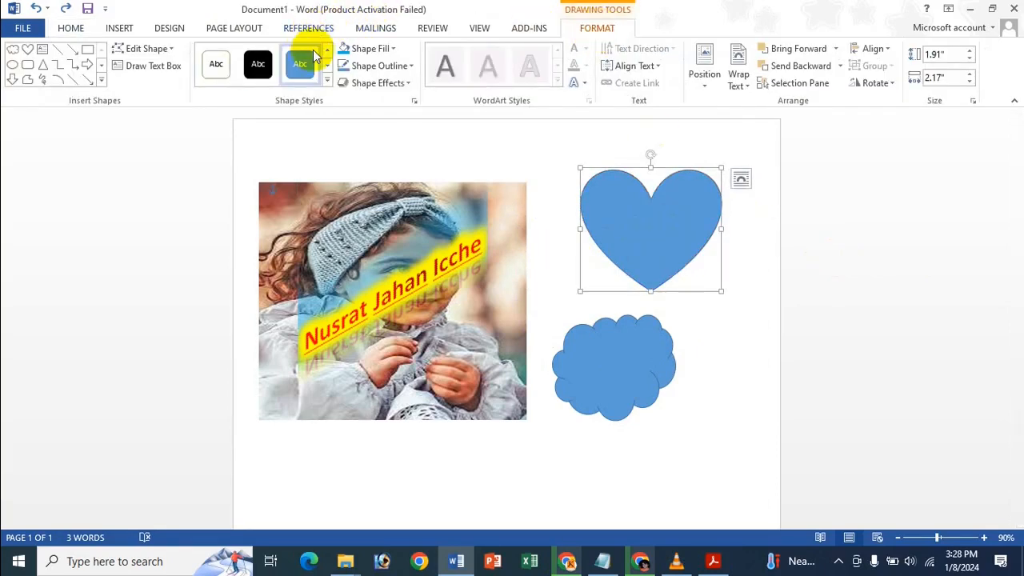
Fill the heart red, then try the yellow gradient shape style on it.
{"action": "left_click", "coordinate": [173, 53]}
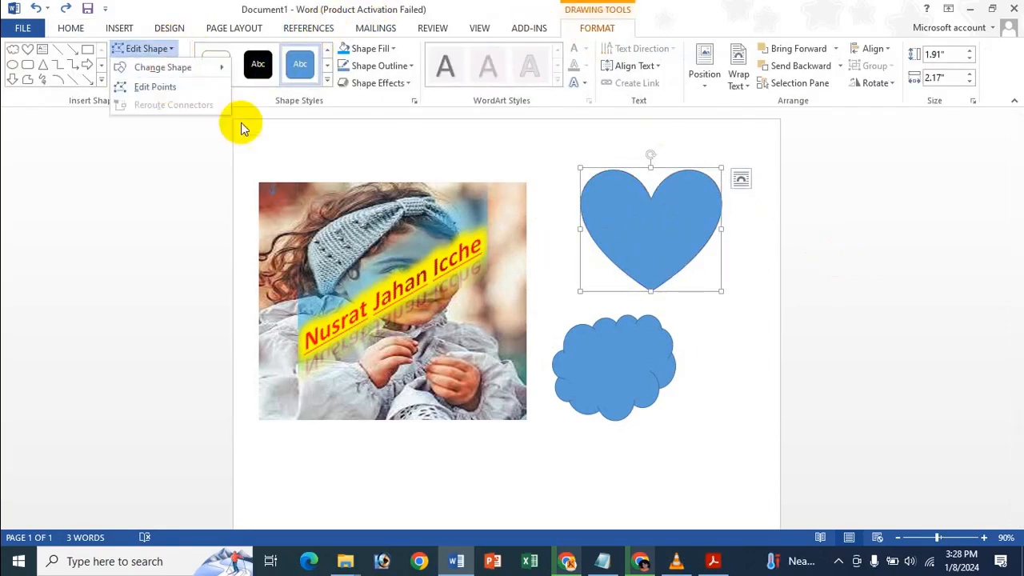
{"action": "left_click", "coordinate": [457, 4]}
{"action": "left_click", "coordinate": [387, 49]}
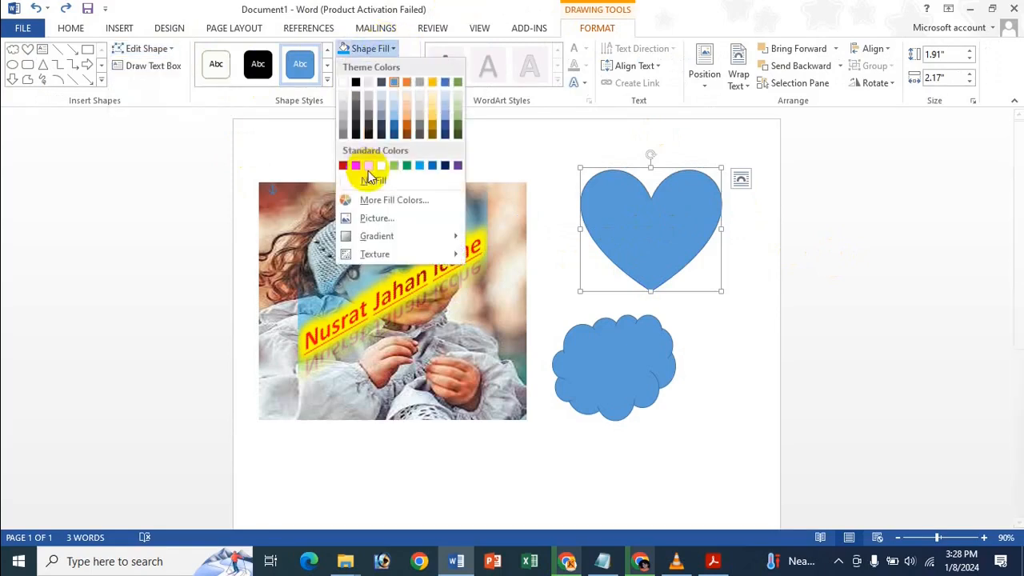
{"action": "left_click", "coordinate": [356, 167]}
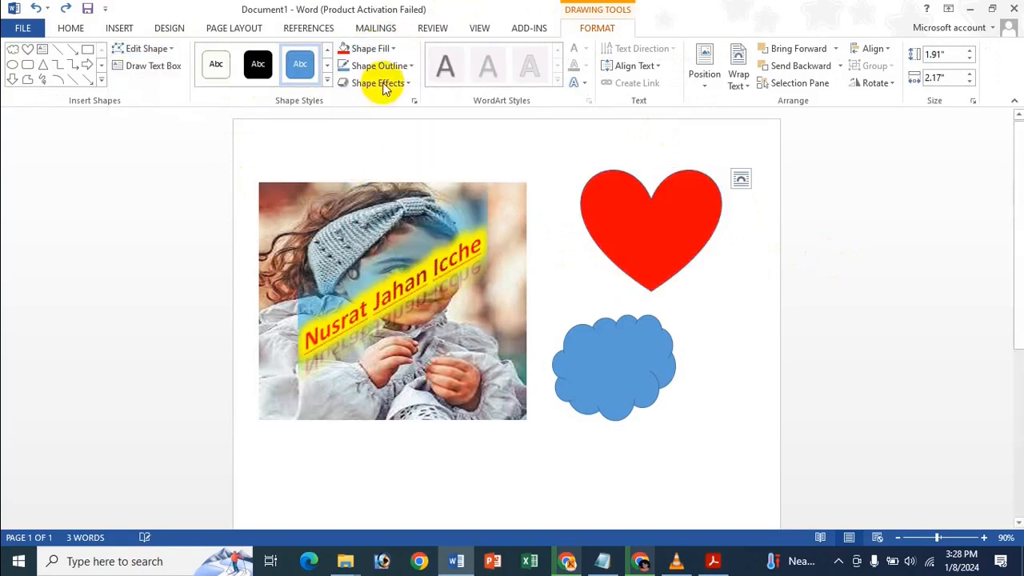
{"action": "left_click", "coordinate": [327, 83]}
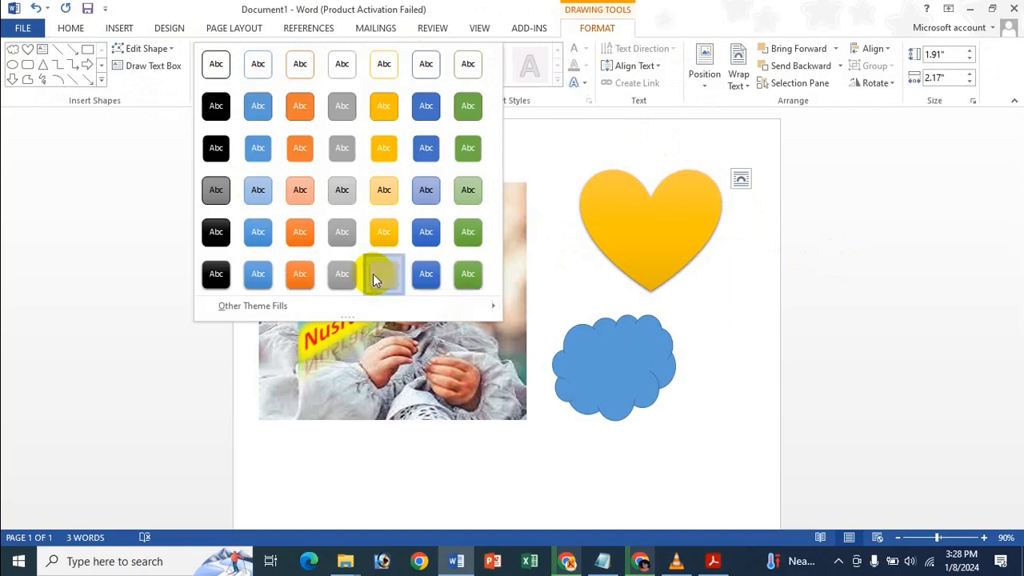
{"action": "left_click", "coordinate": [378, 274]}
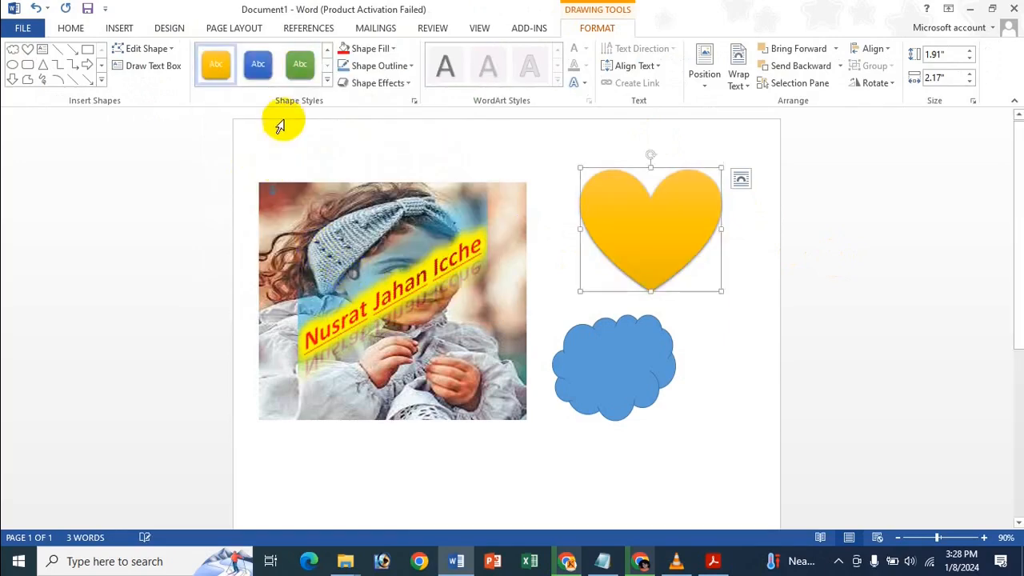
Refill the heart solid red and apply a dark-centred red gradient from Dark Variations.
{"action": "left_click", "coordinate": [395, 49]}
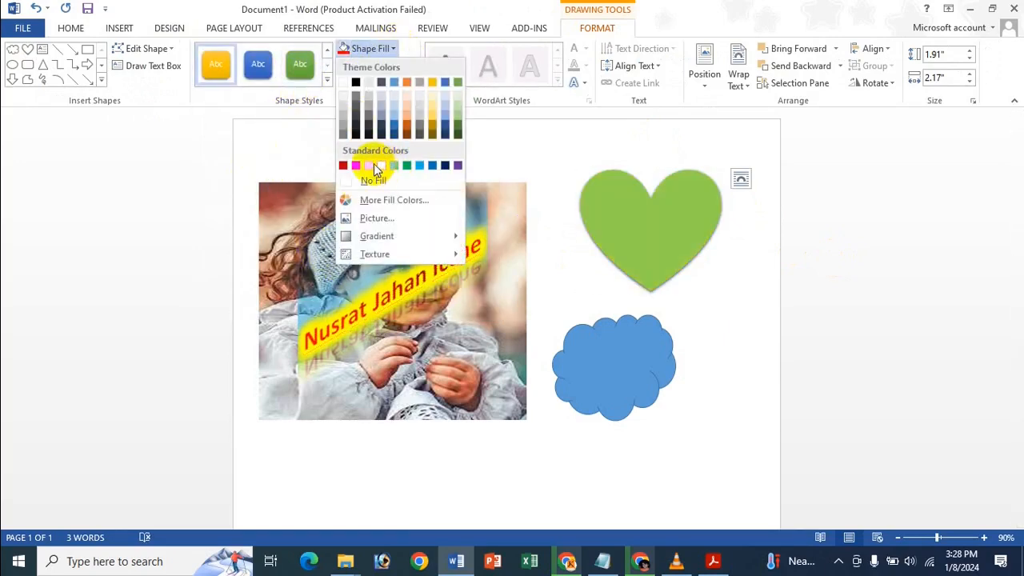
{"action": "left_click", "coordinate": [356, 165]}
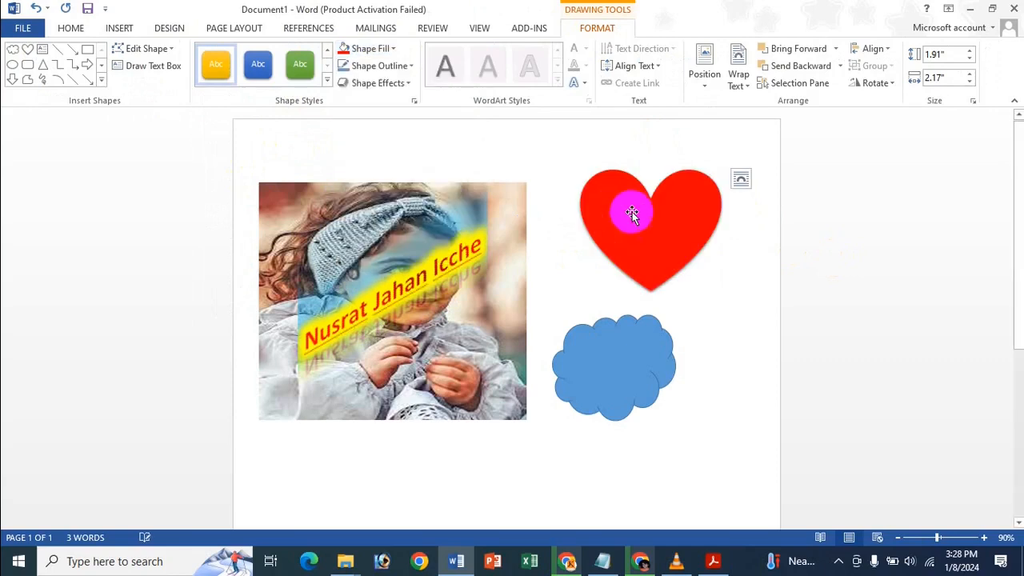
{"action": "left_click", "coordinate": [631, 213]}
{"action": "left_click", "coordinate": [372, 50]}
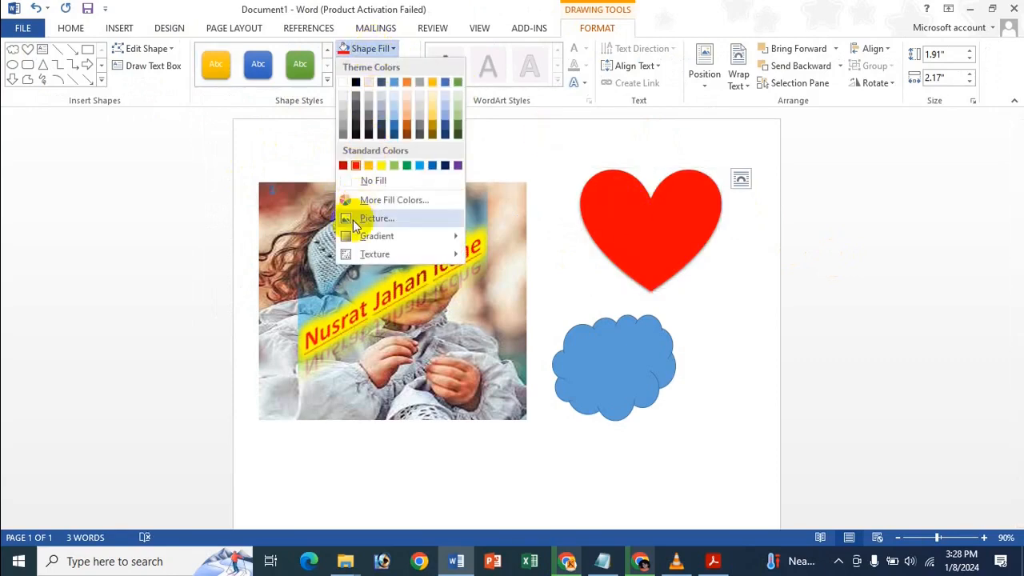
{"action": "mouse_move", "coordinate": [358, 235]}
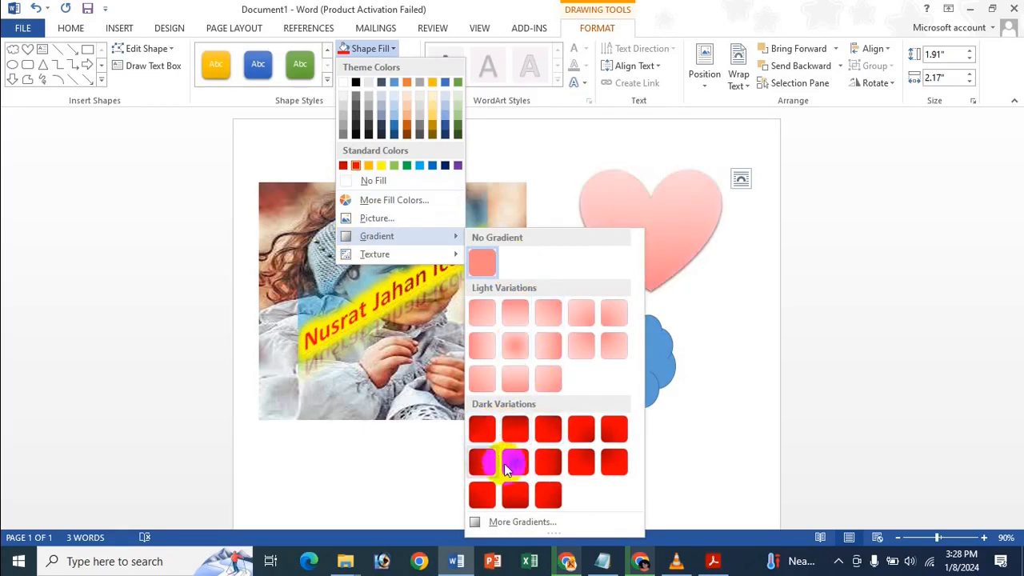
{"action": "left_click", "coordinate": [516, 472]}
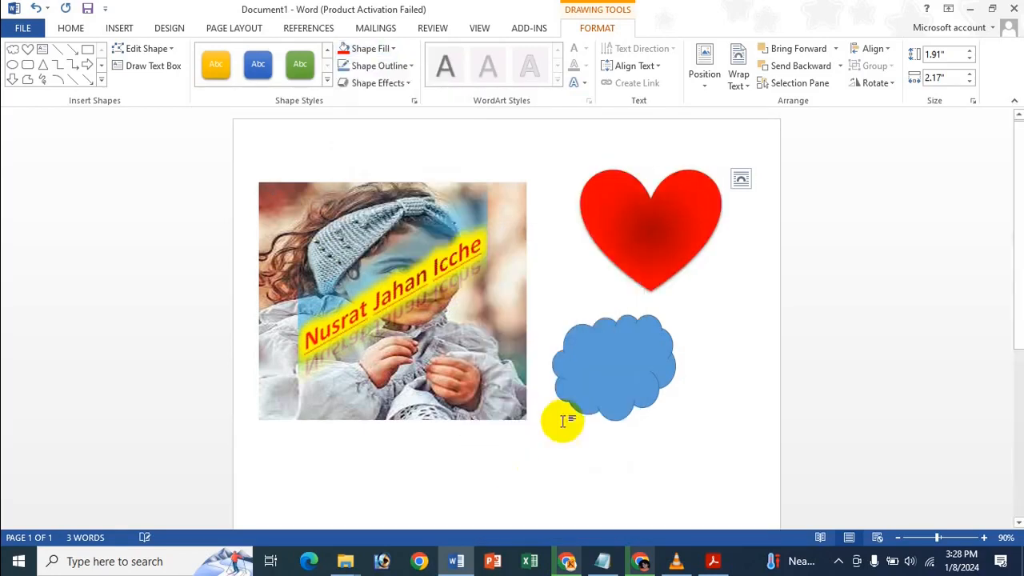
Give the heart a thicker dark-red outline, leaving the dash style unchanged.
{"action": "left_click", "coordinate": [388, 72]}
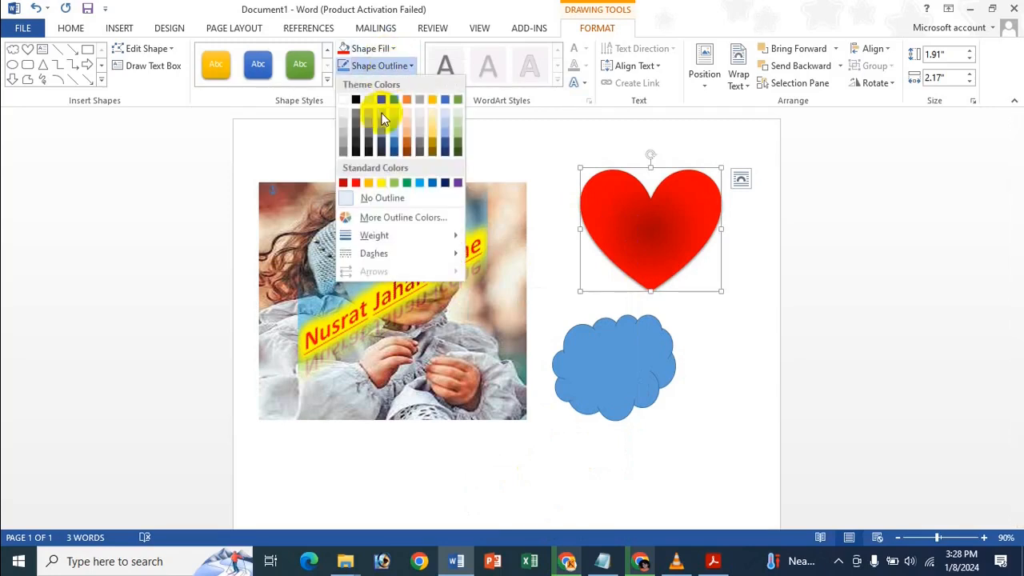
{"action": "left_click", "coordinate": [345, 183]}
{"action": "left_click", "coordinate": [344, 65]}
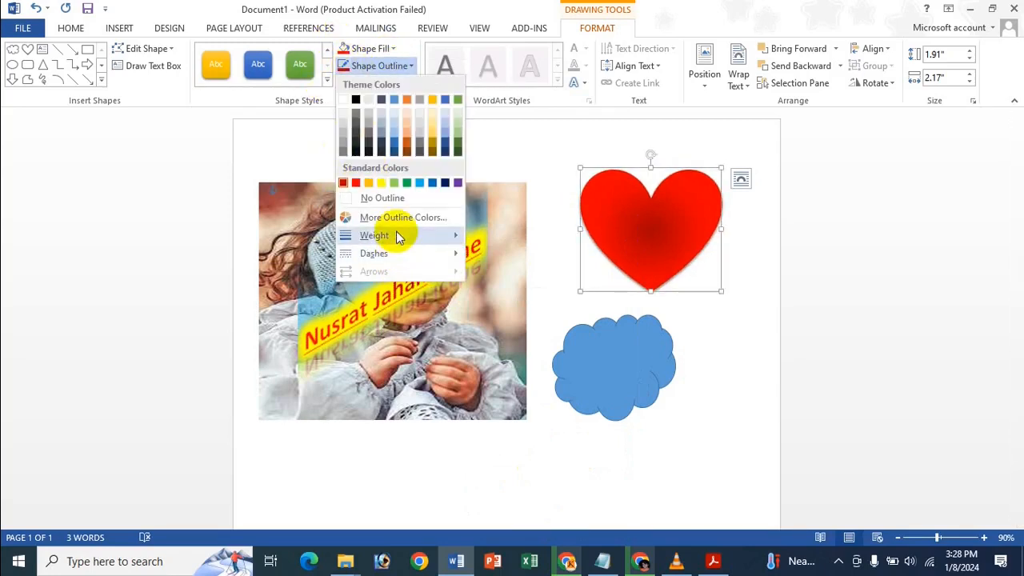
{"action": "mouse_move", "coordinate": [396, 235]}
{"action": "left_click", "coordinate": [555, 373]}
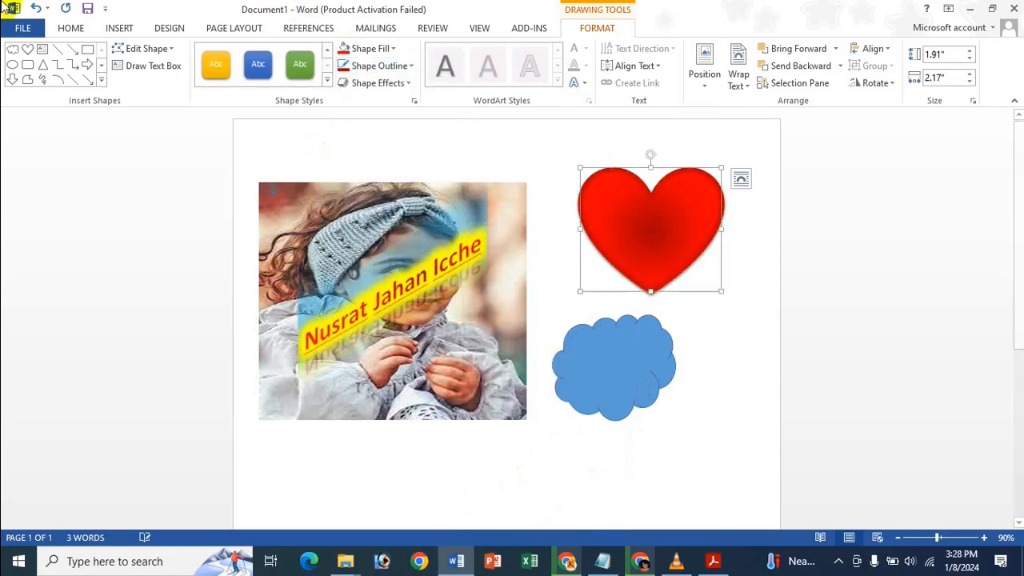
{"action": "left_click", "coordinate": [373, 65]}
{"action": "mouse_move", "coordinate": [373, 254]}
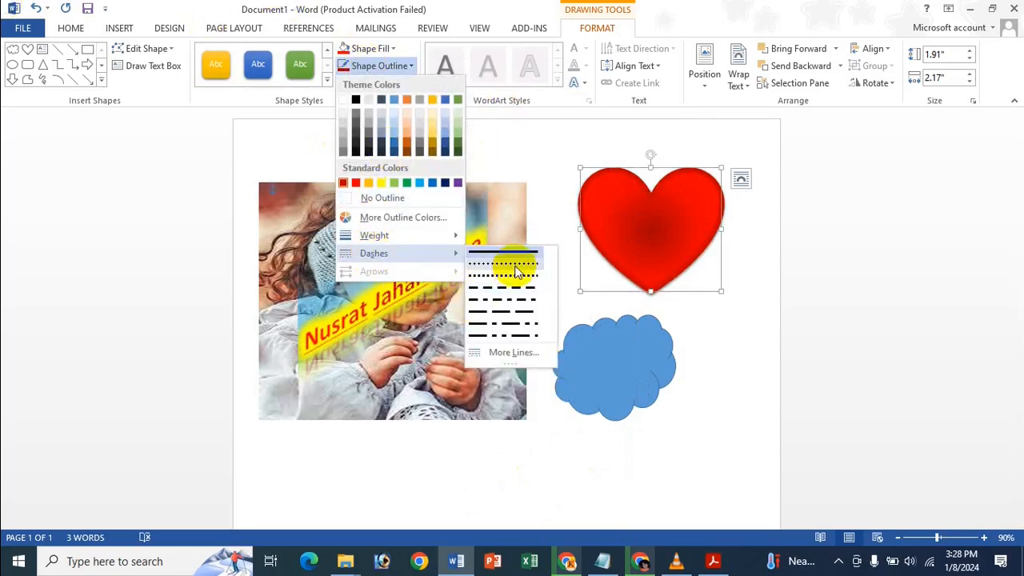
{"action": "left_click", "coordinate": [476, 8]}
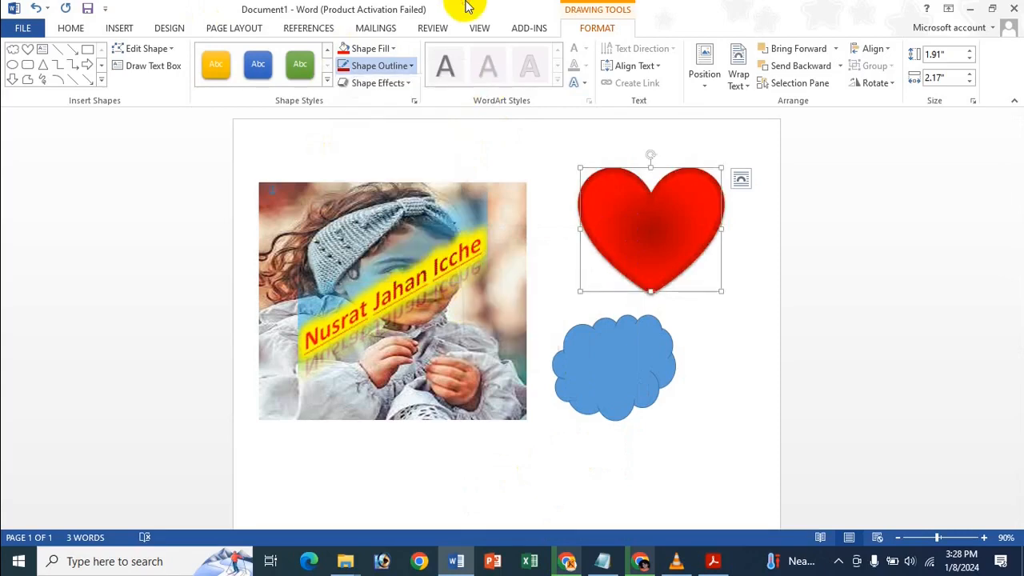
{"action": "left_click", "coordinate": [378, 84]}
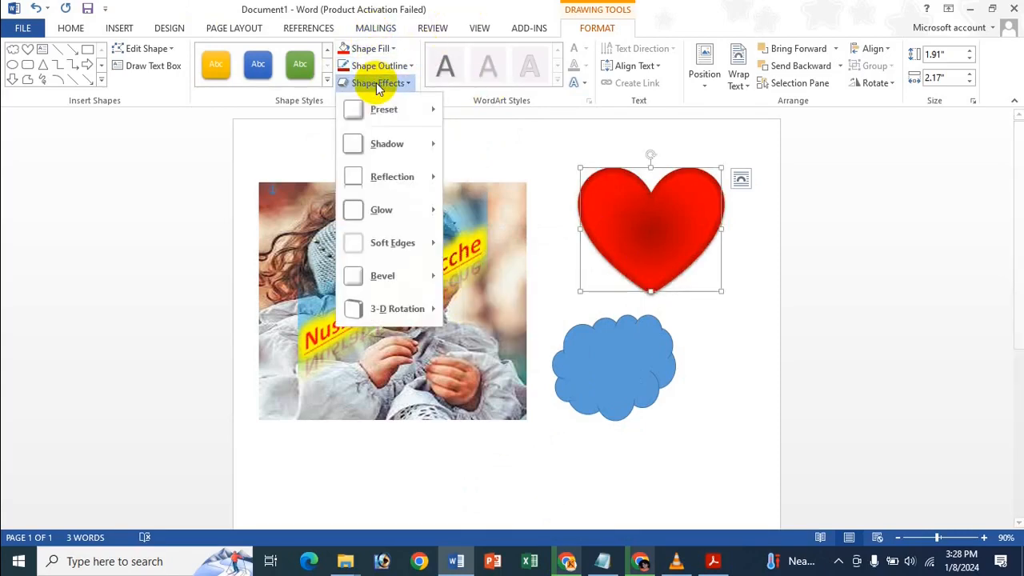
Apply the last 3-D bevel preset to the heart.
{"action": "left_click", "coordinate": [381, 68]}
{"action": "left_click", "coordinate": [381, 68]}
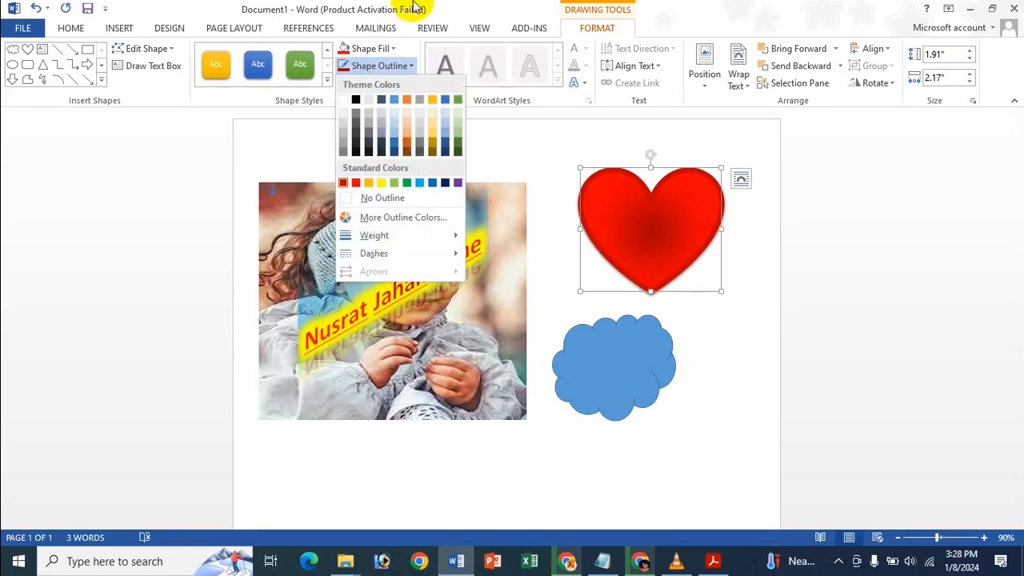
{"action": "left_click", "coordinate": [413, 5]}
{"action": "left_click", "coordinate": [369, 85]}
{"action": "mouse_move", "coordinate": [388, 121]}
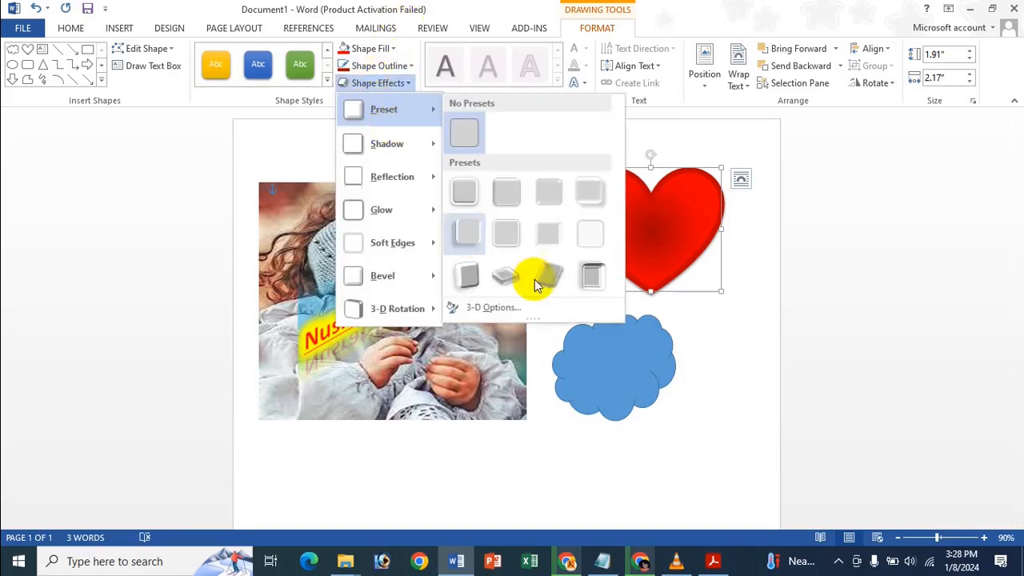
{"action": "left_click", "coordinate": [600, 275]}
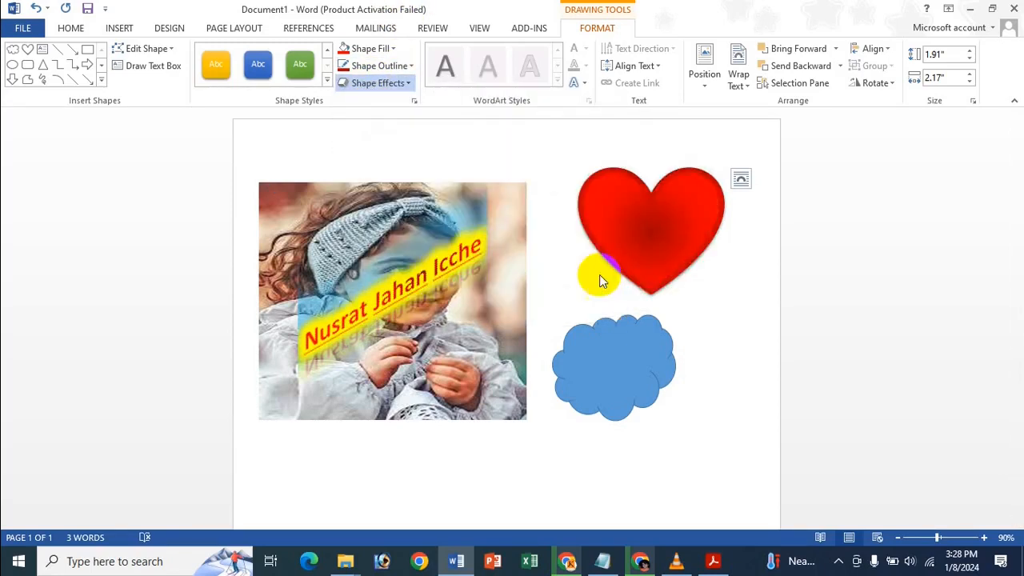
Add a grey perspective shadow beneath the heart.
{"action": "left_click", "coordinate": [385, 84]}
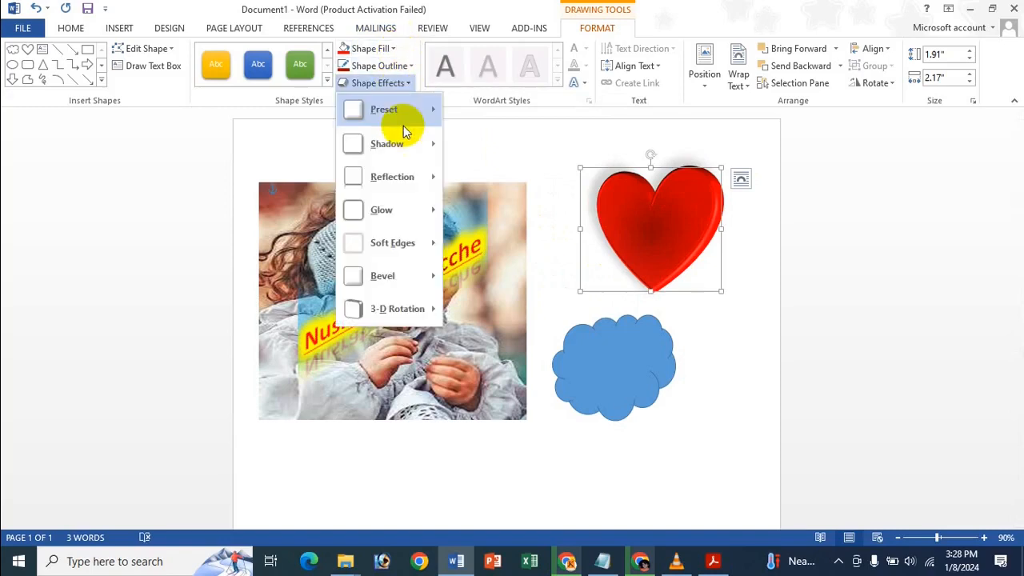
{"action": "mouse_move", "coordinate": [405, 137]}
{"action": "scroll", "coordinate": [542, 343], "scroll_direction": "down", "scroll_amount": 1}
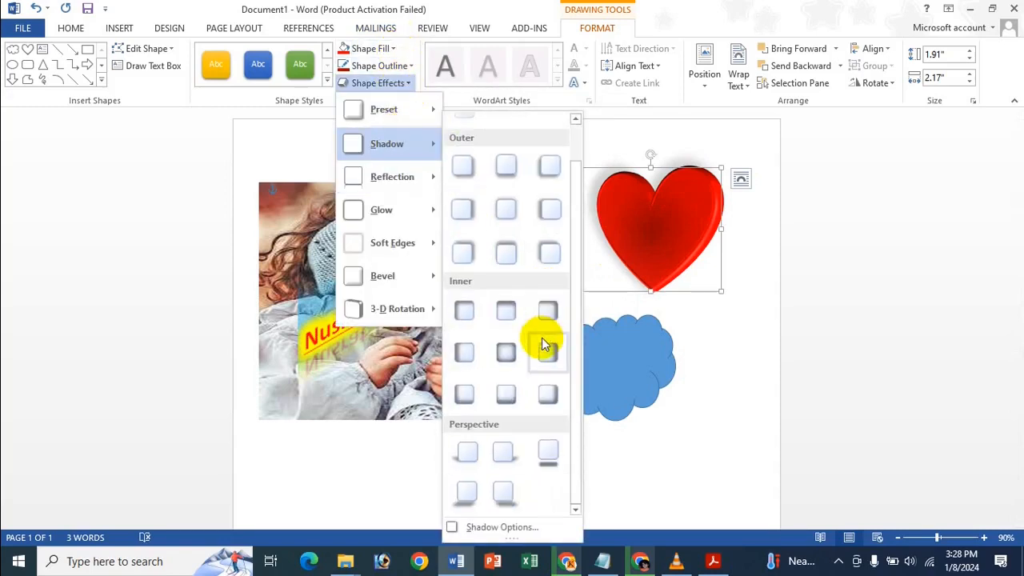
{"action": "left_click", "coordinate": [512, 487]}
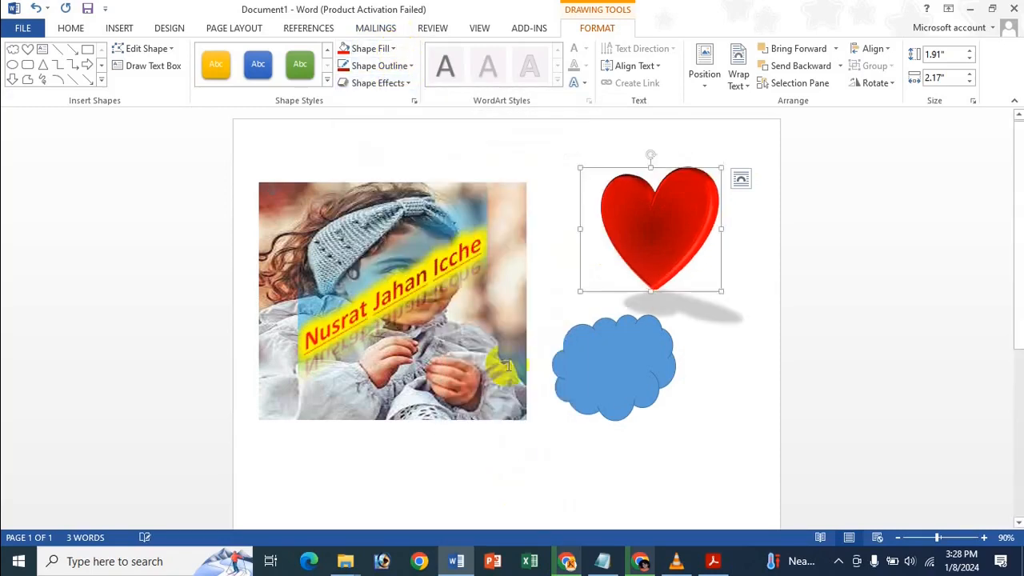
Add a full 50%-transparent reflection below the heart, then bring up the Glow Options.
{"action": "left_click", "coordinate": [389, 87]}
{"action": "mouse_move", "coordinate": [398, 178]}
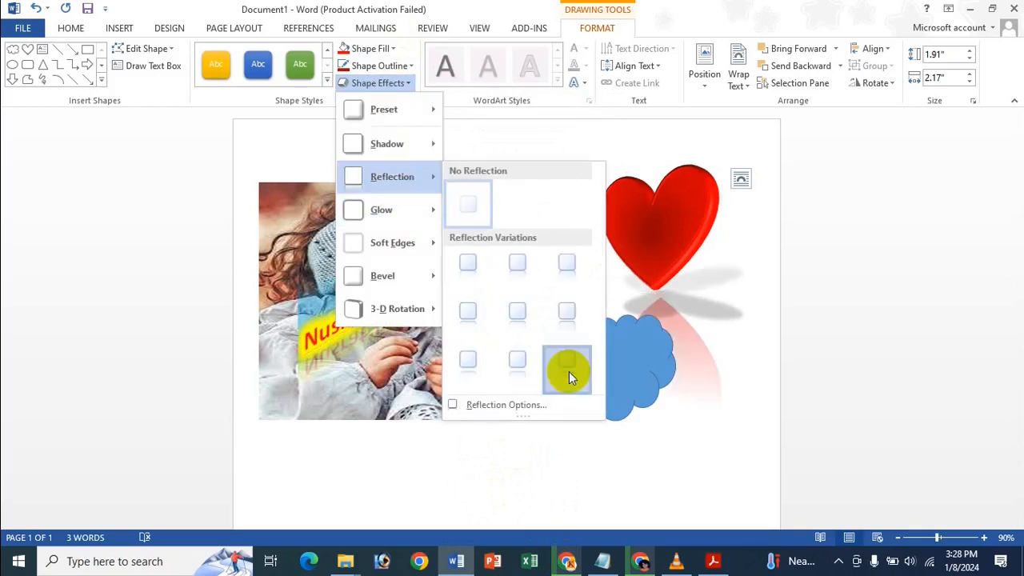
{"action": "left_click", "coordinate": [568, 373]}
{"action": "left_click", "coordinate": [375, 83]}
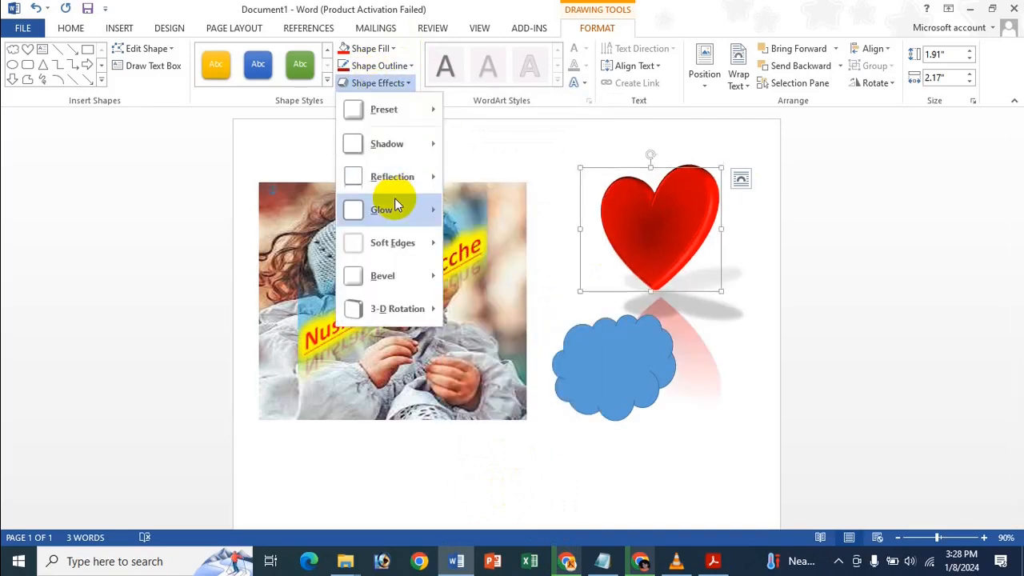
{"action": "mouse_move", "coordinate": [394, 202]}
{"action": "left_click", "coordinate": [496, 468]}
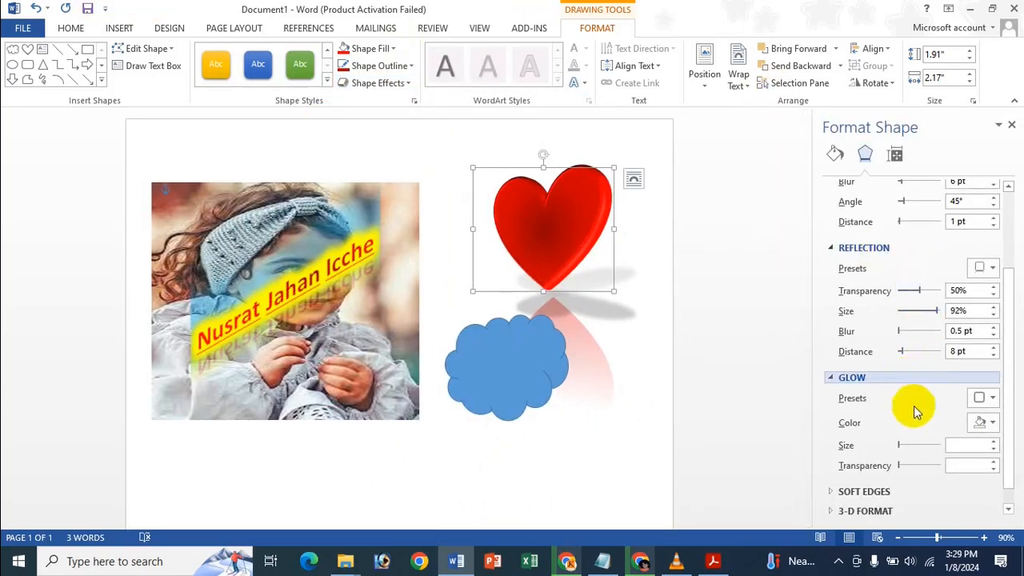
Set the heart's glow to red, 150 pt size at 60% transparency.
{"action": "left_click_drag", "start_coordinate": [901, 446], "coordinate": [954, 446]}
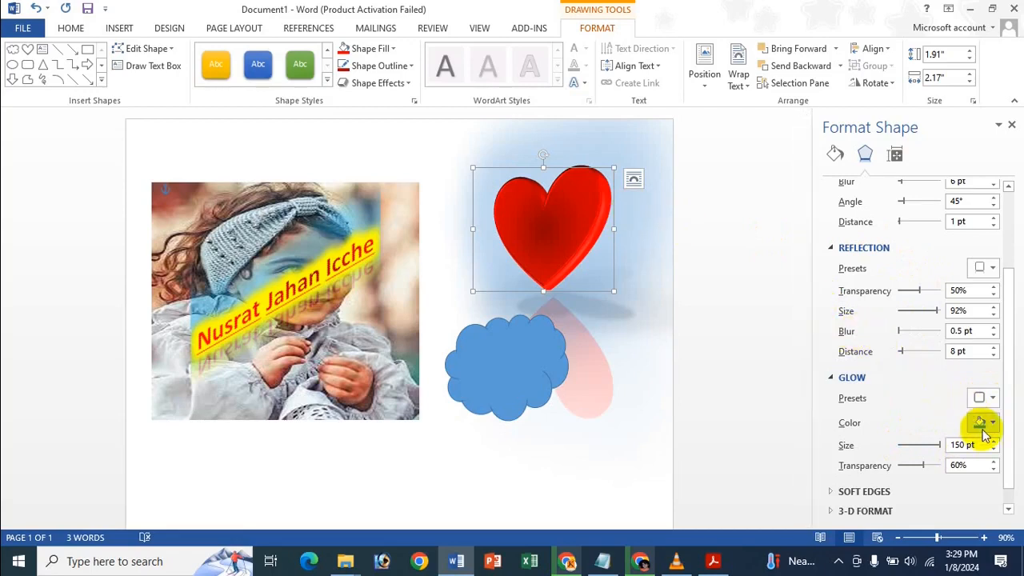
{"action": "left_click", "coordinate": [985, 423]}
{"action": "left_click", "coordinate": [916, 390]}
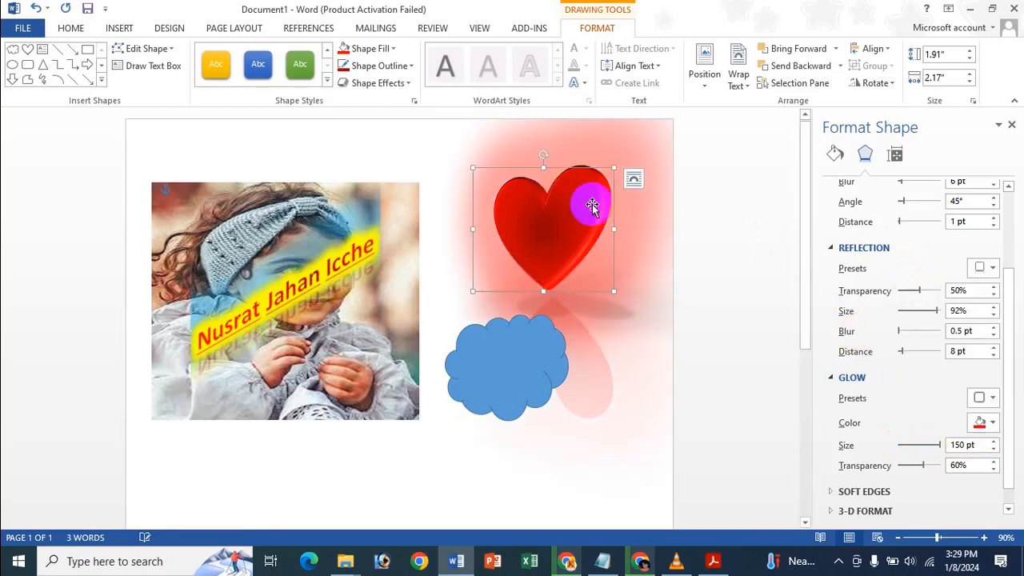
{"action": "left_click", "coordinate": [1011, 124]}
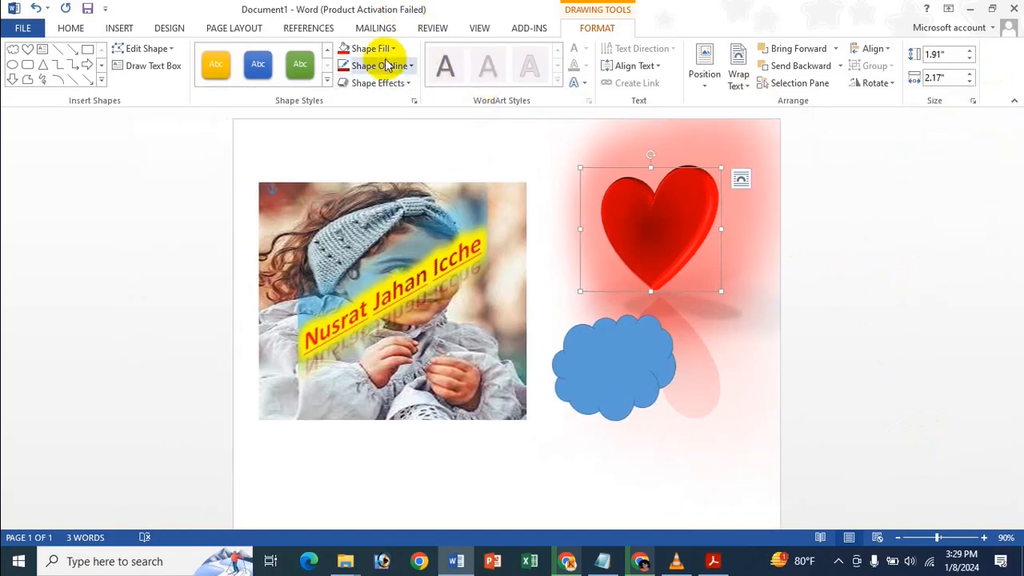
{"action": "left_click", "coordinate": [391, 91]}
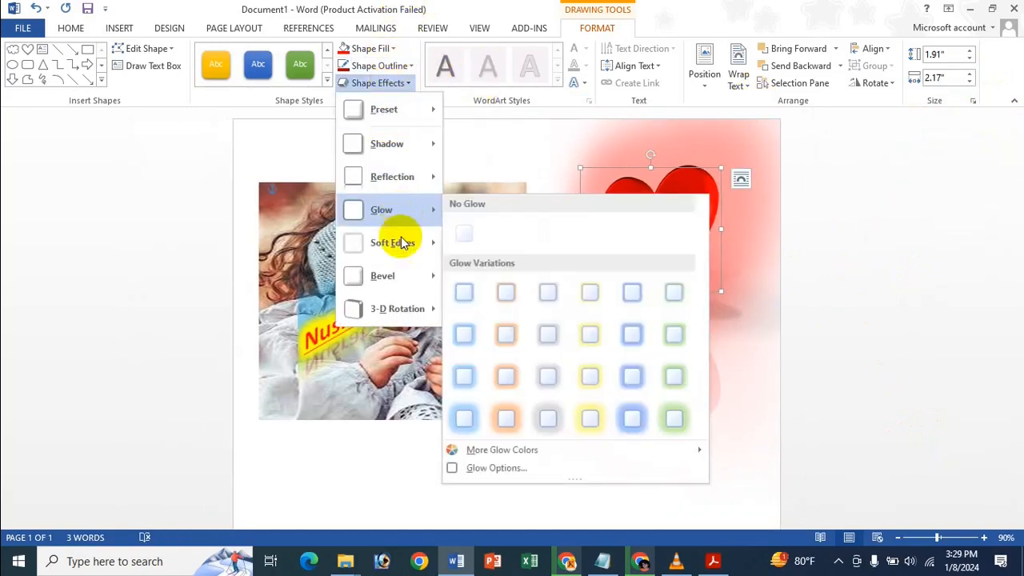
{"action": "mouse_move", "coordinate": [402, 242]}
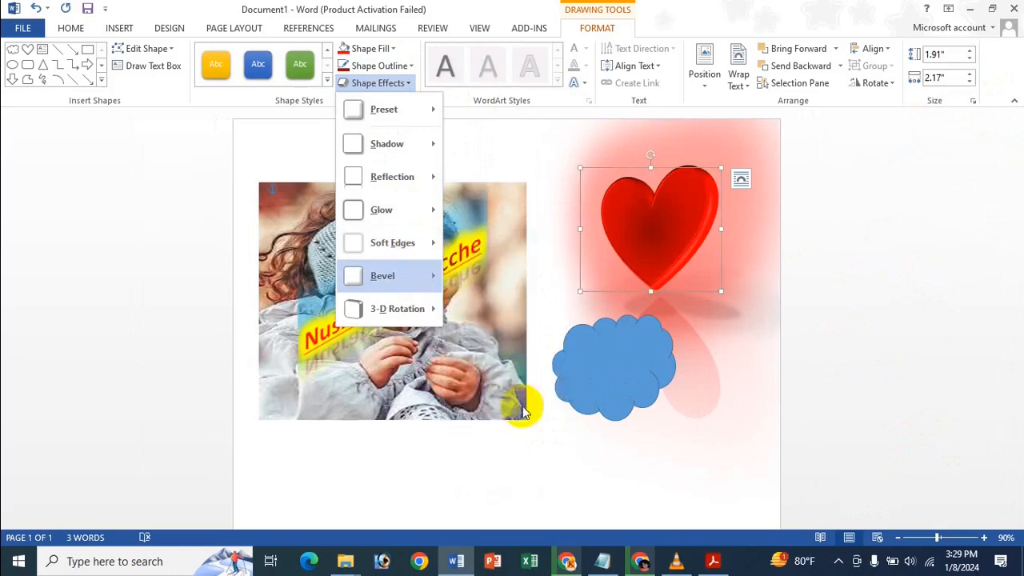
{"action": "mouse_move", "coordinate": [400, 307]}
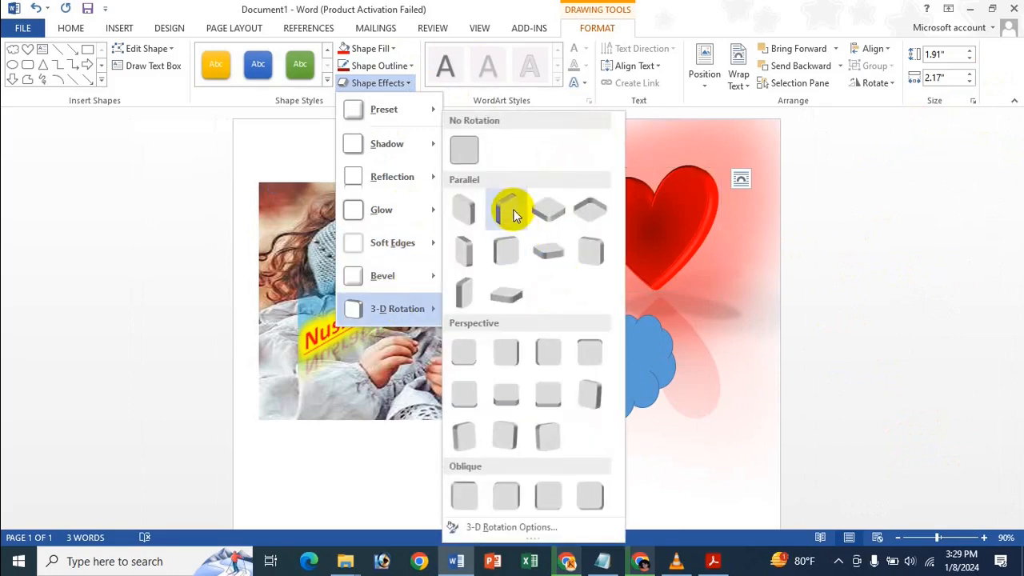
{"action": "left_click", "coordinate": [761, 6]}
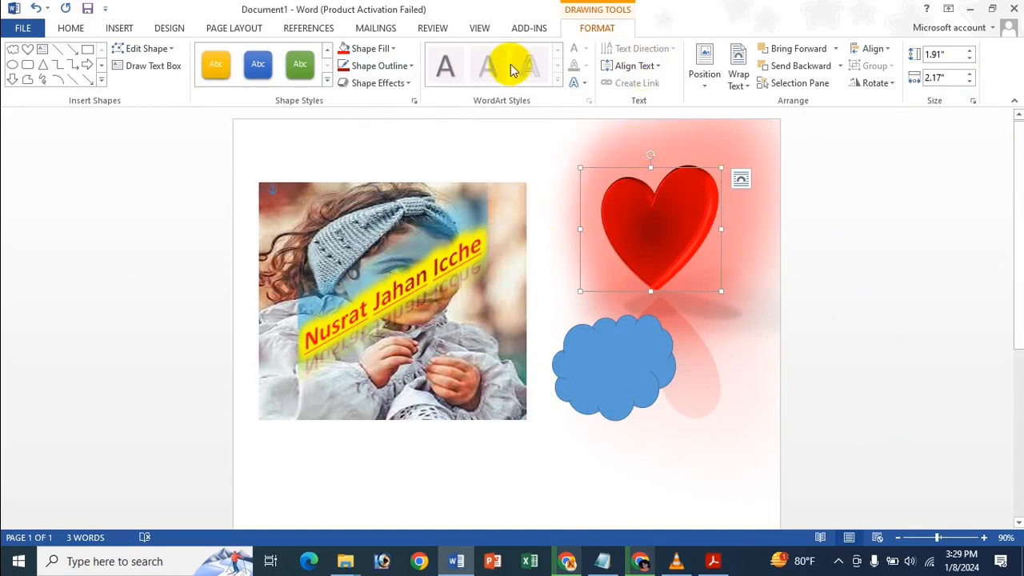
Type the photo's three-word name caption inside the heart, keeping the default text style and direction.
{"action": "type", "text": "hghg"}
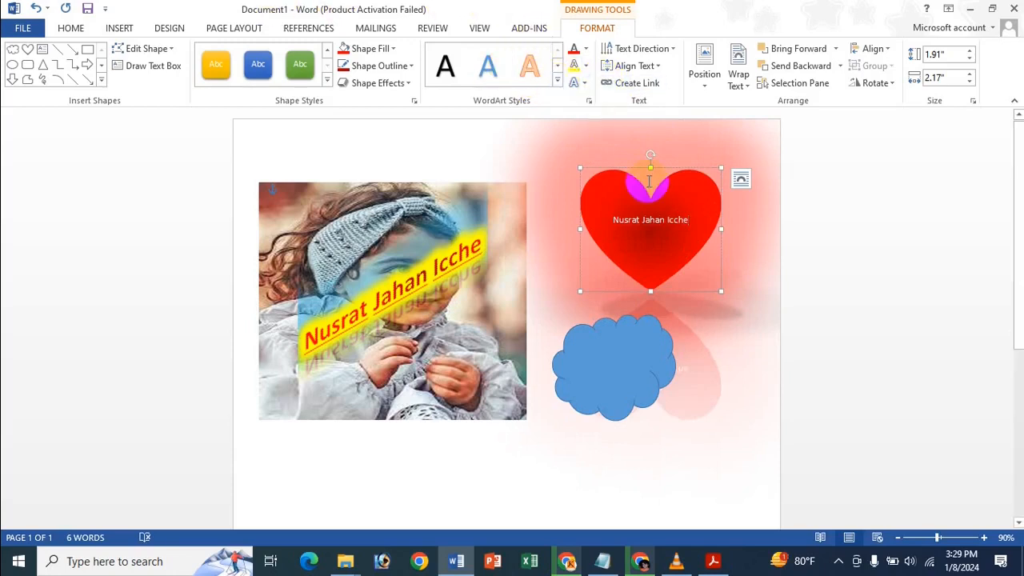
{"action": "left_click", "coordinate": [557, 80]}
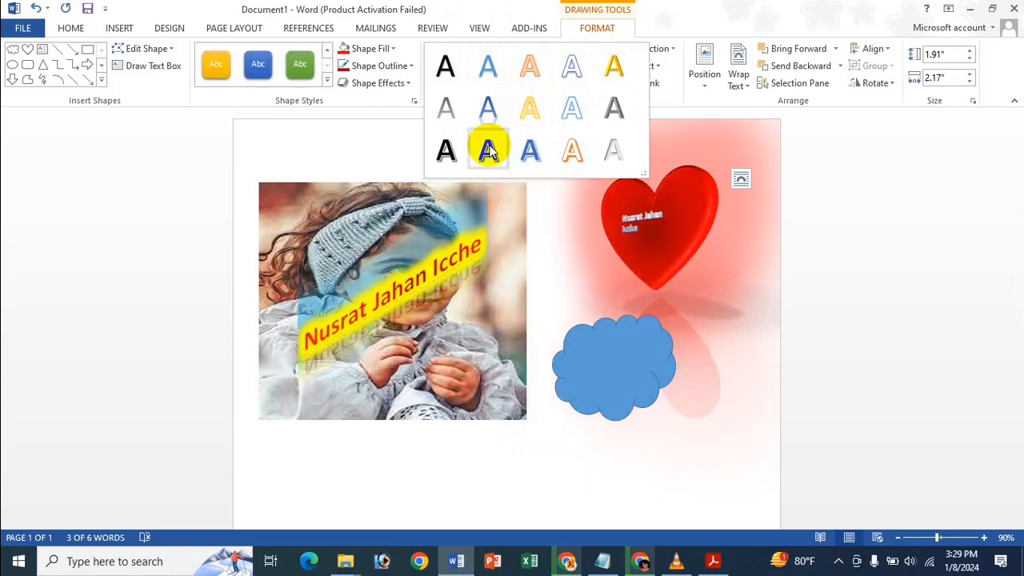
{"action": "left_click", "coordinate": [665, 5]}
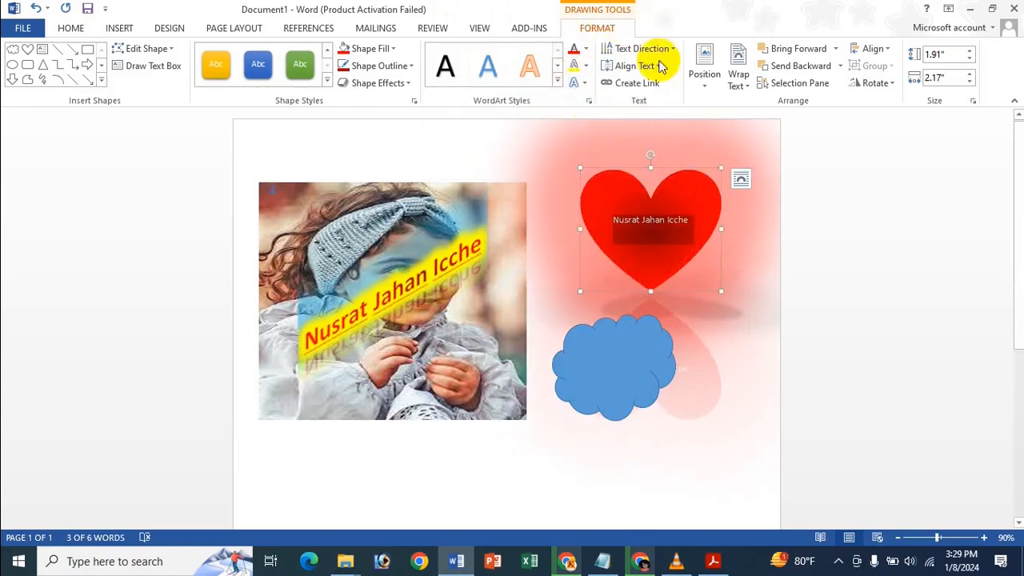
{"action": "left_click", "coordinate": [650, 48]}
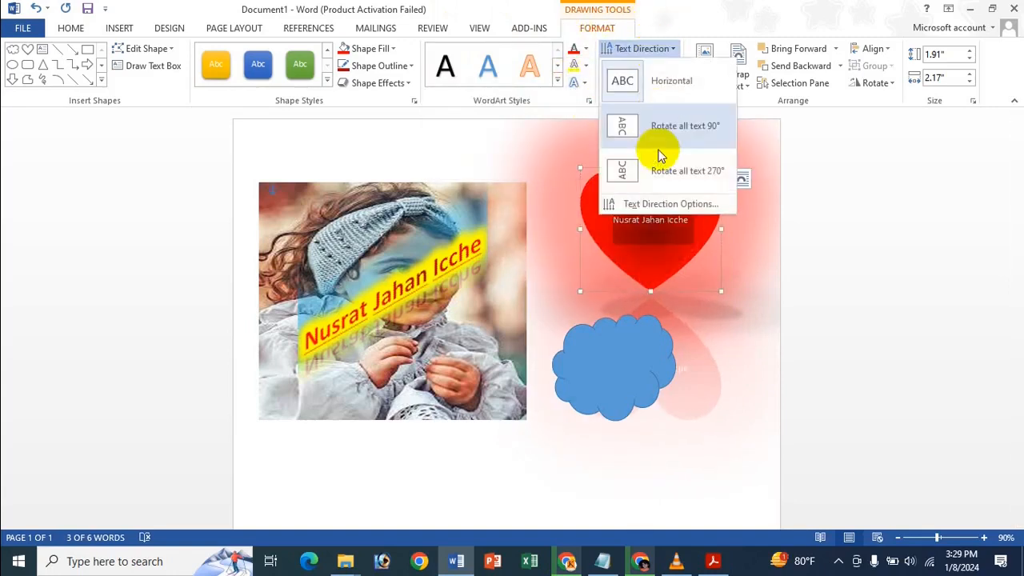
{"action": "left_click", "coordinate": [717, 27]}
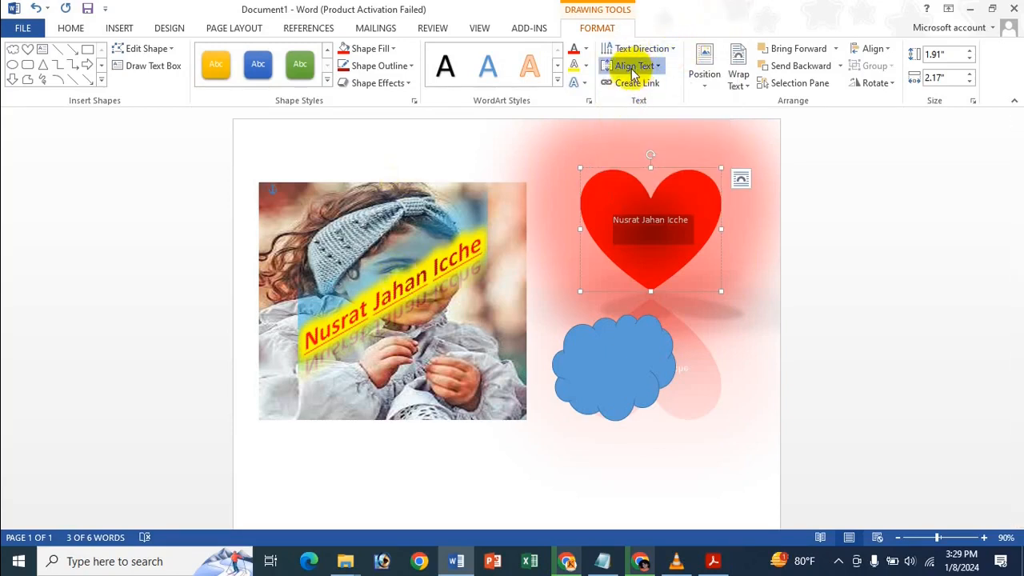
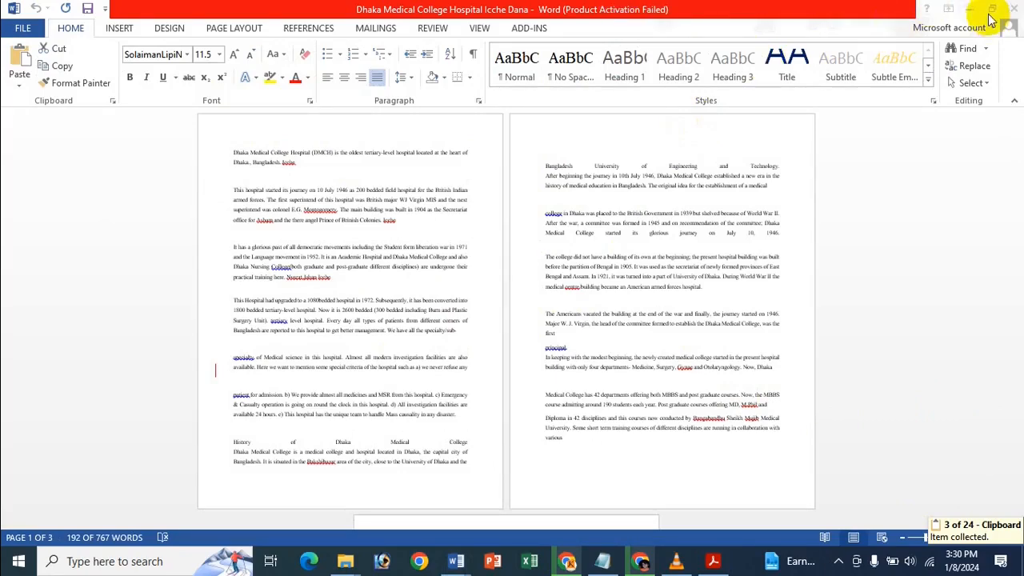
Close the Dhaka hospital document and return to Document1 with the photo, heart and cloud.
{"action": "left_click", "coordinate": [874, 8]}
{"action": "left_click", "coordinate": [1013, 9]}
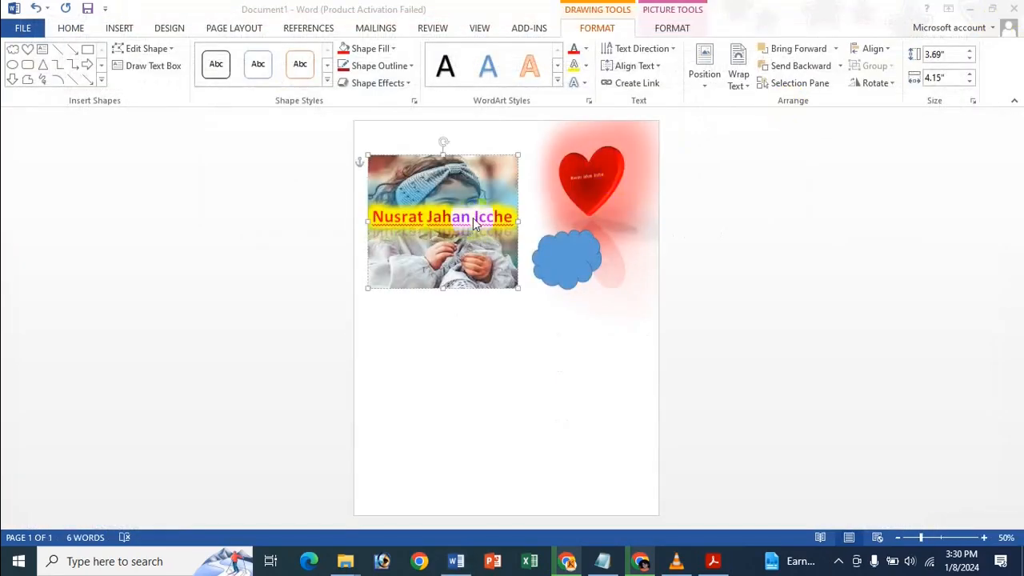
{"action": "left_click", "coordinate": [374, 152]}
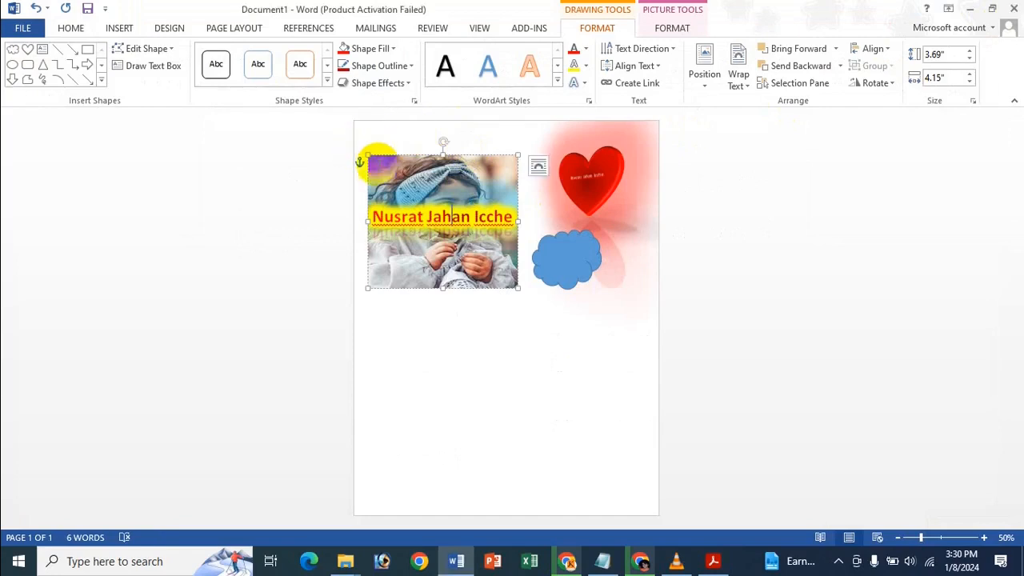
Paste the copied hospital article at the top of the page, then select the photo.
{"action": "left_click", "coordinate": [450, 364]}
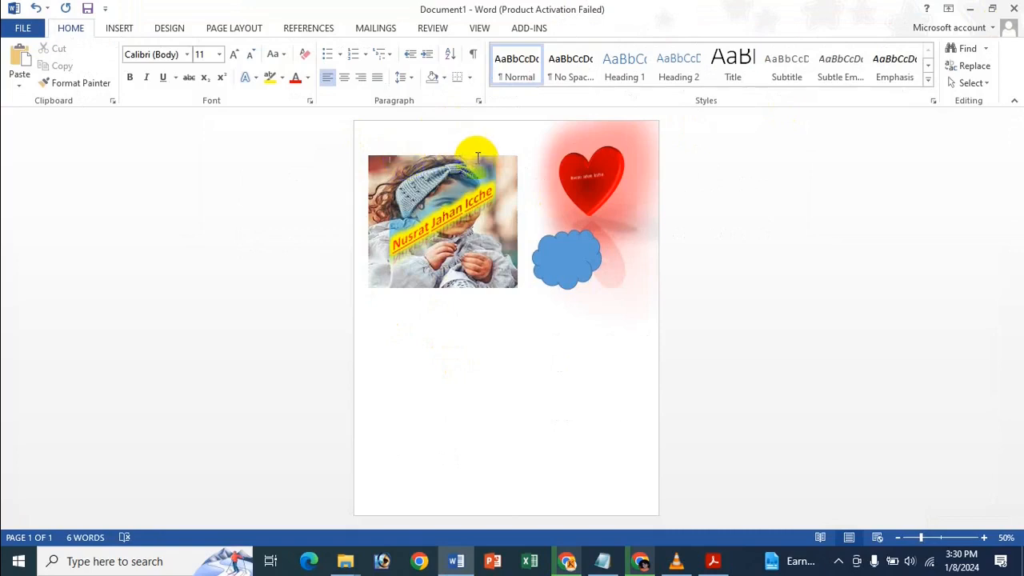
{"action": "key", "text": "ctrl+v"}
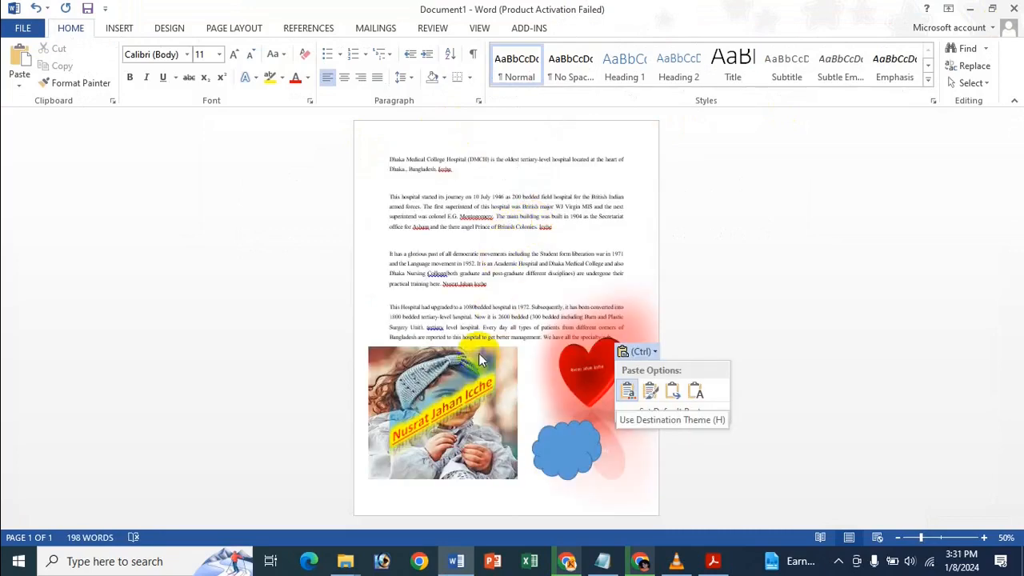
{"action": "key", "text": "Escape"}
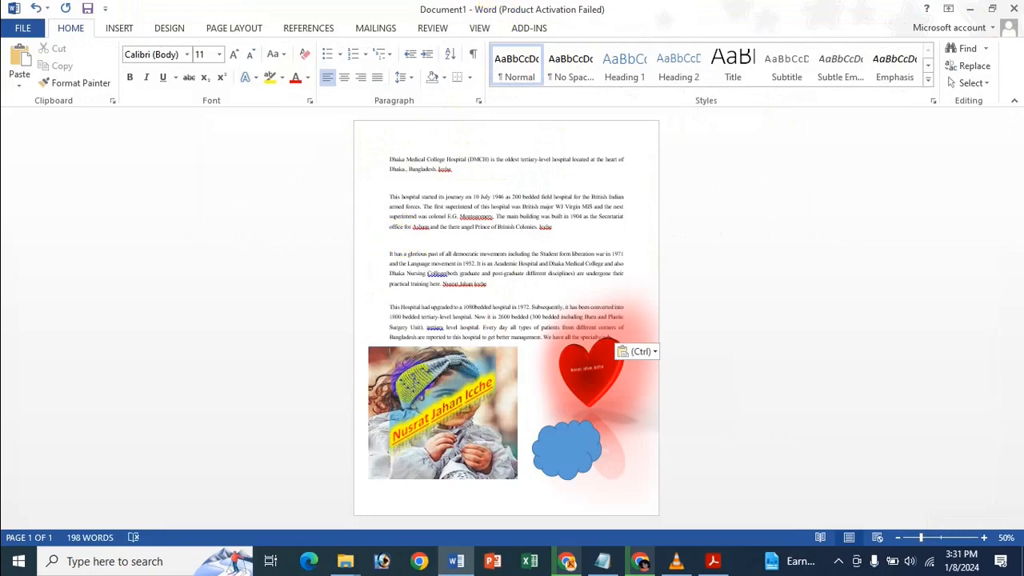
{"action": "left_click", "coordinate": [413, 380]}
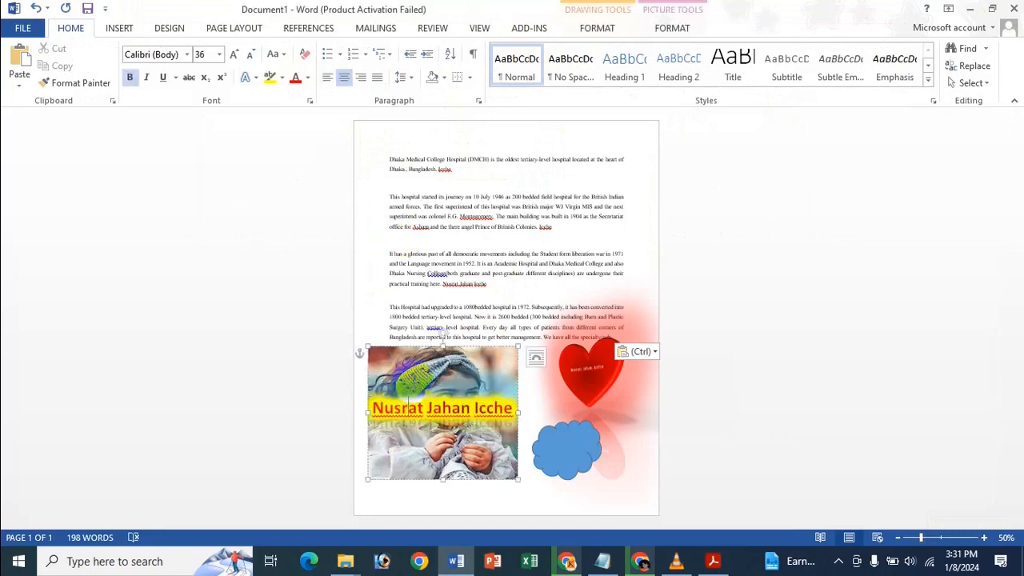
Position the WordArt photo in the Middle Center with square text wrapping.
{"action": "left_click", "coordinate": [600, 29]}
{"action": "left_click", "coordinate": [704, 66]}
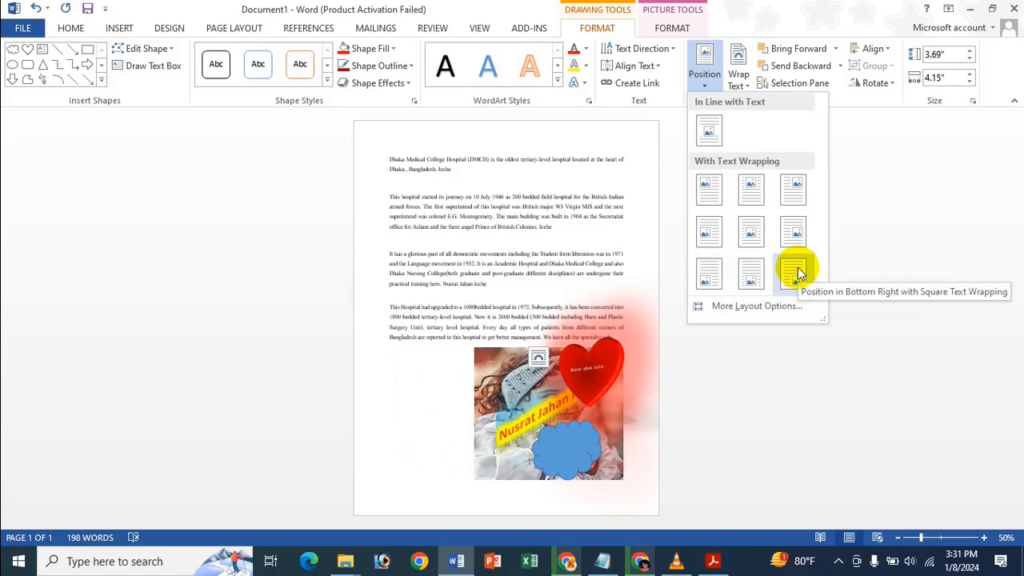
{"action": "left_click", "coordinate": [763, 238]}
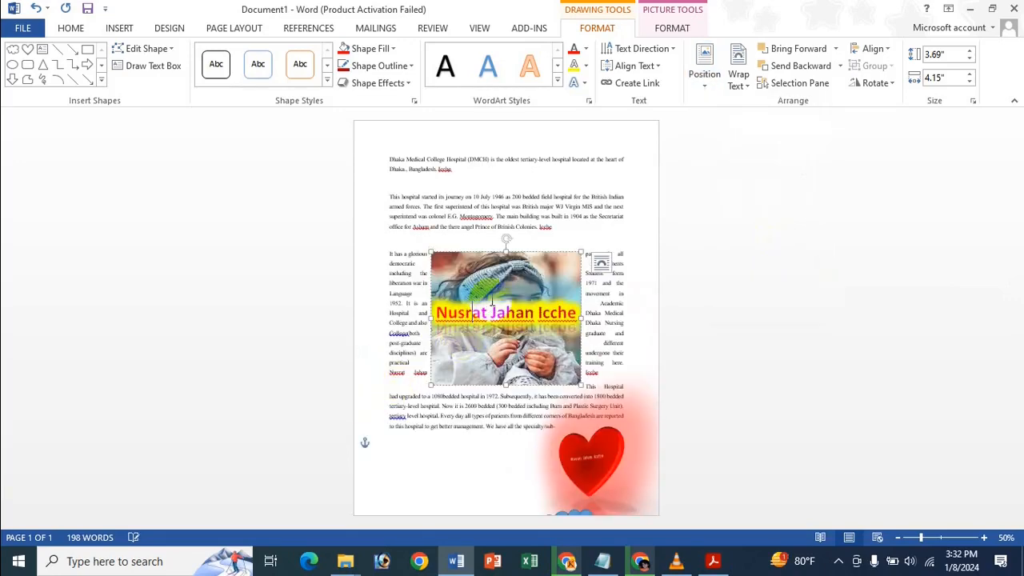
Reselect the photo's frame rather than its caption and bring up its text wrapping choices.
{"action": "left_click", "coordinate": [739, 80]}
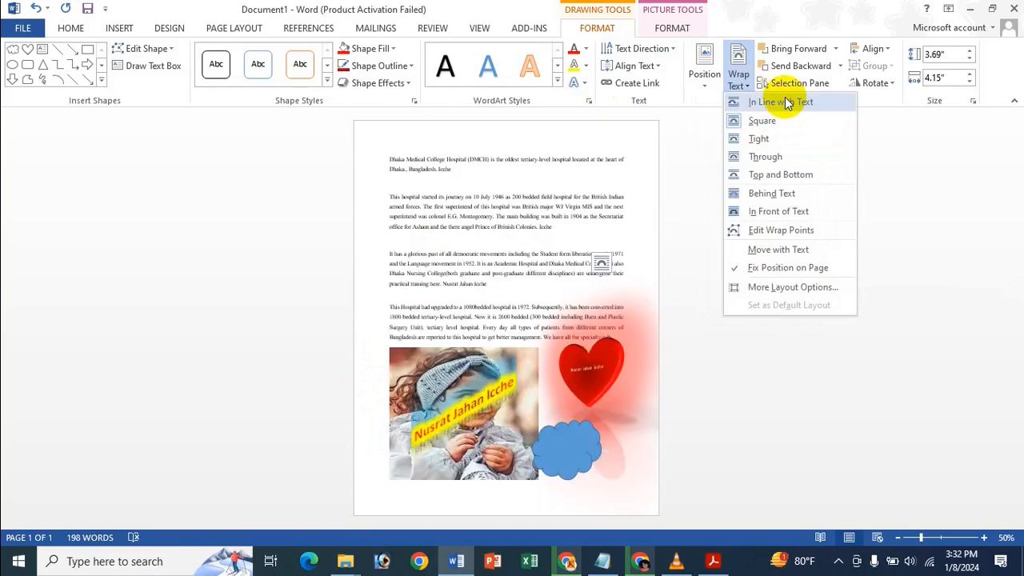
{"action": "left_click", "coordinate": [600, 263]}
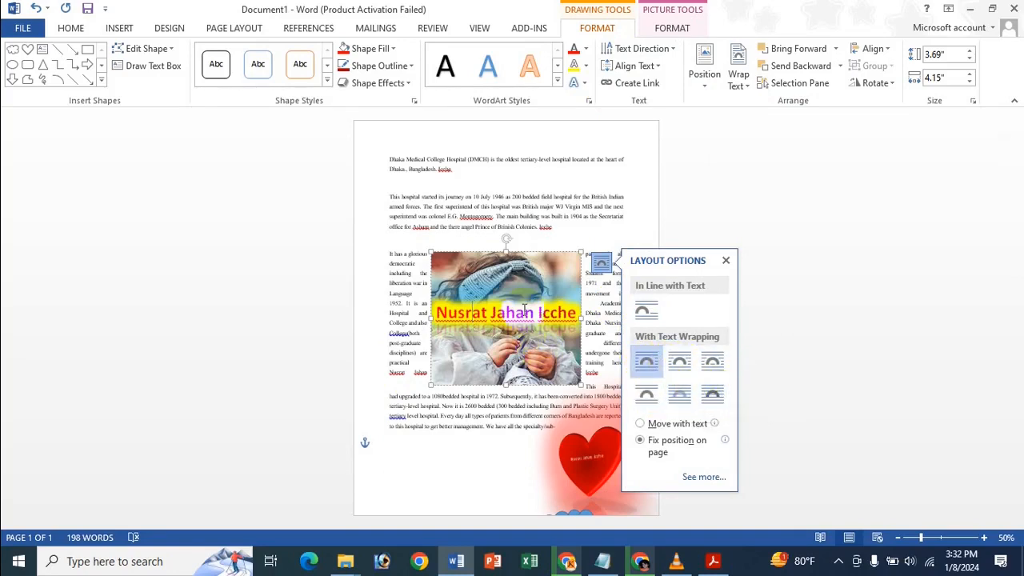
{"action": "left_click", "coordinate": [533, 265]}
{"action": "left_click", "coordinate": [560, 255]}
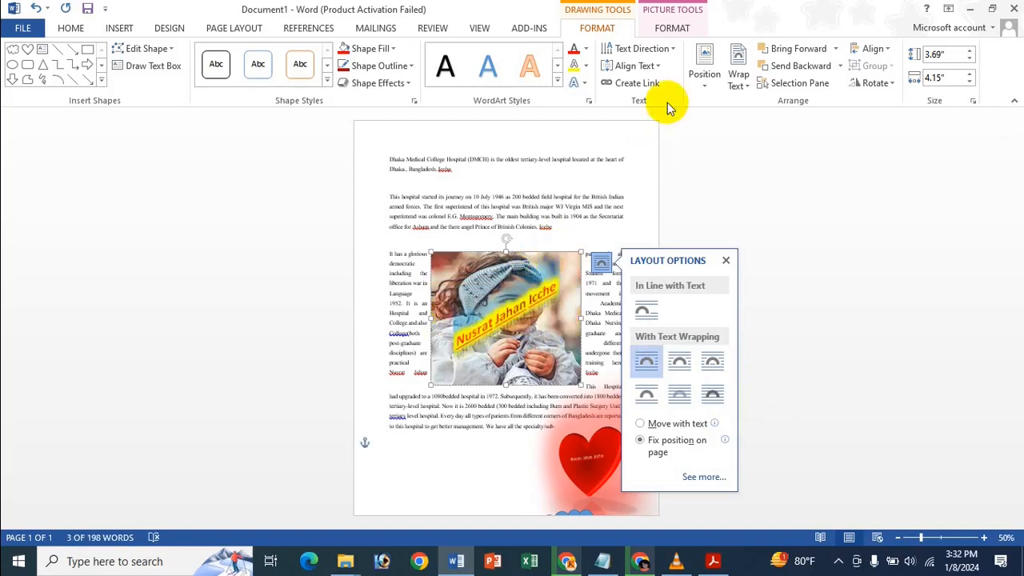
{"action": "left_click", "coordinate": [727, 76]}
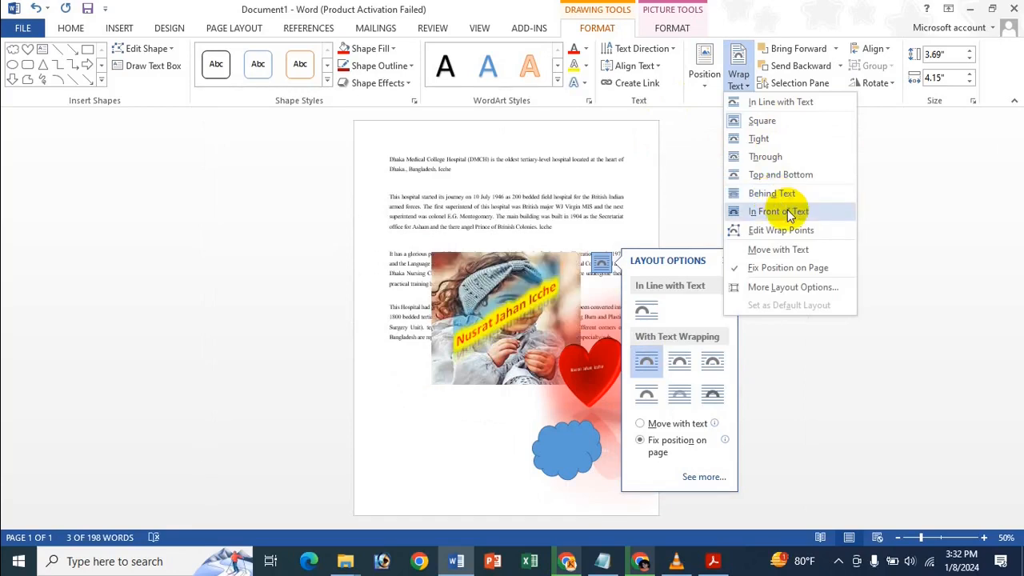
Float the photo in front of text, move the heart and cloud onto it, and bring the photo forward.
{"action": "left_click", "coordinate": [787, 211]}
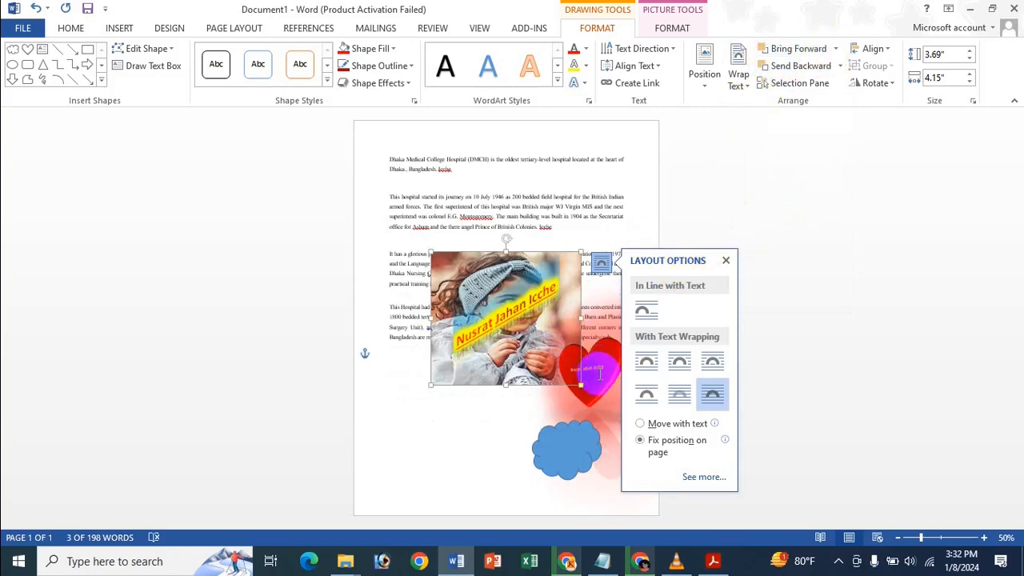
{"action": "left_click_drag", "start_coordinate": [592, 356], "coordinate": [510, 336]}
{"action": "left_click_drag", "start_coordinate": [578, 445], "coordinate": [524, 363]}
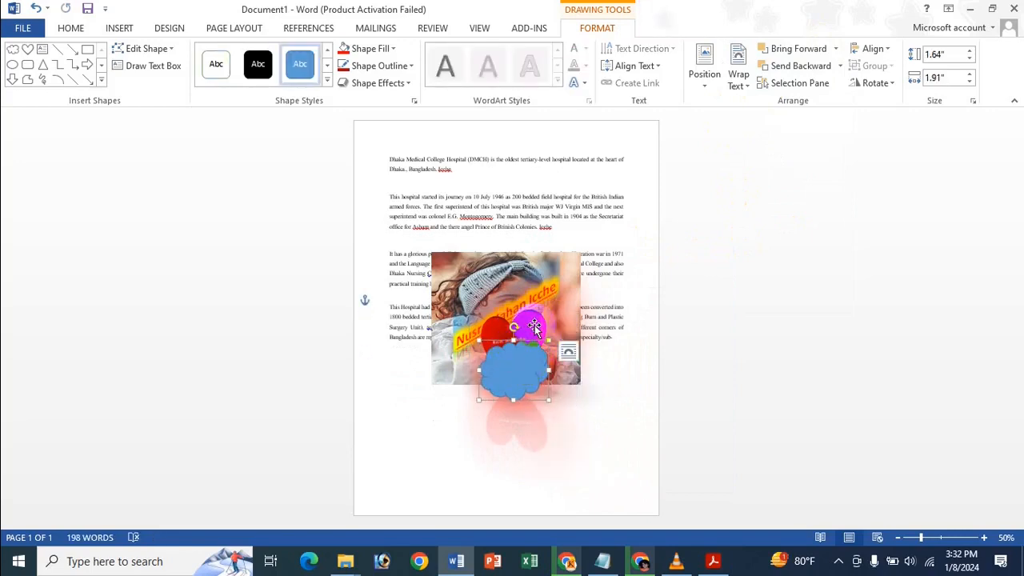
{"action": "left_click", "coordinate": [549, 312]}
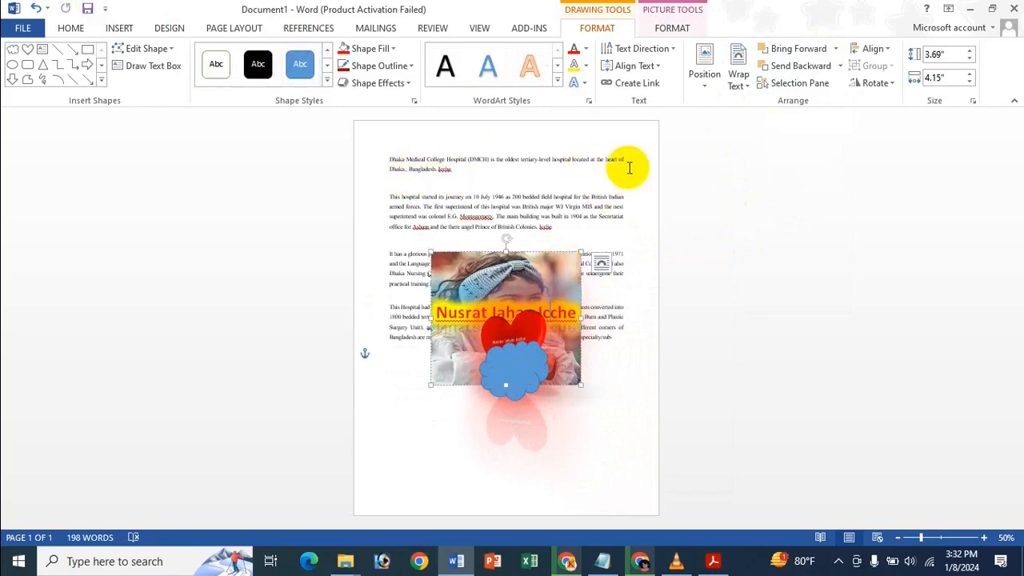
{"action": "left_click", "coordinate": [794, 48]}
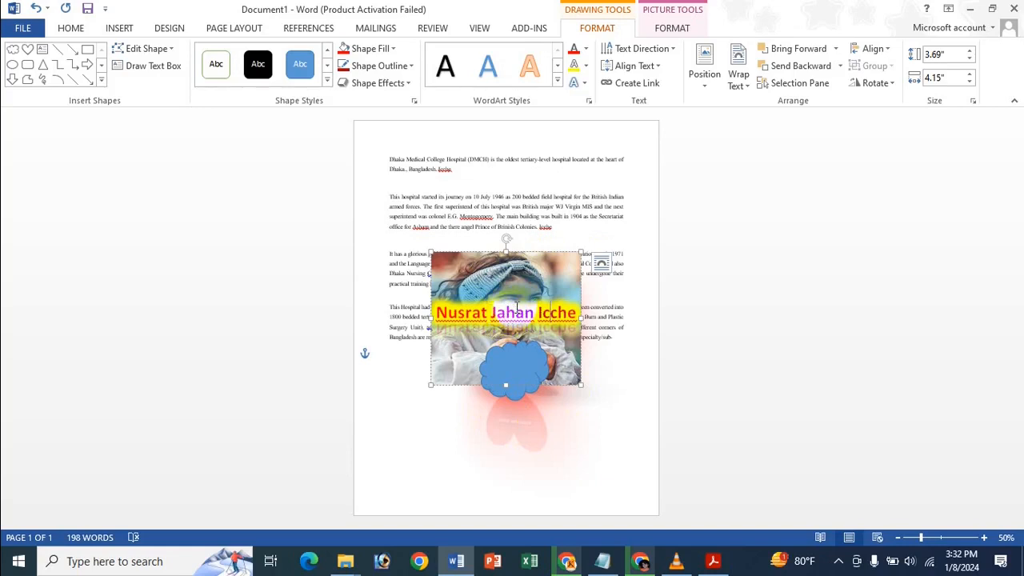
Try the photo's layer order against the heart and cloud, ending with it in front of the text.
{"action": "left_click", "coordinate": [551, 311]}
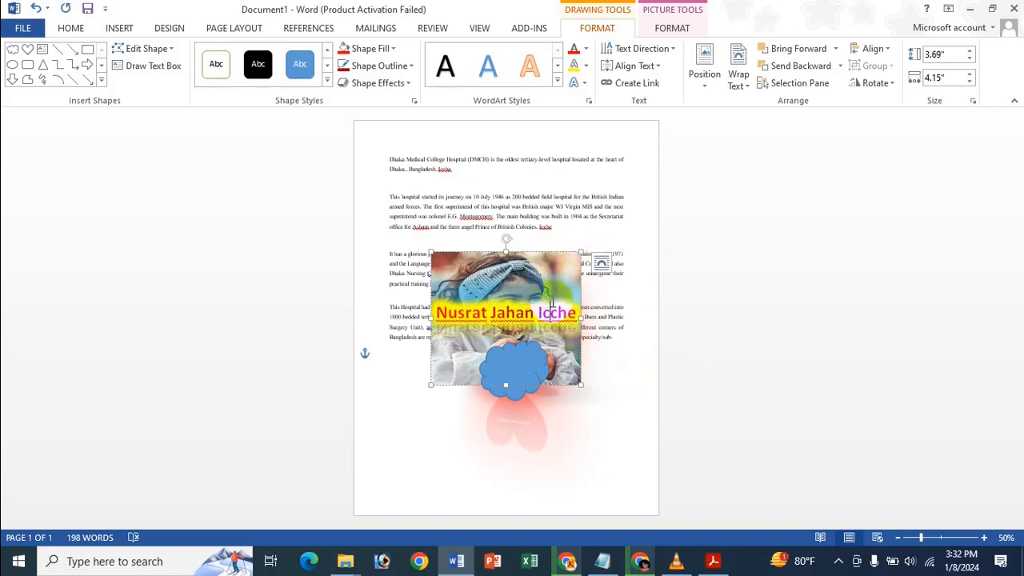
{"action": "left_click", "coordinate": [817, 73]}
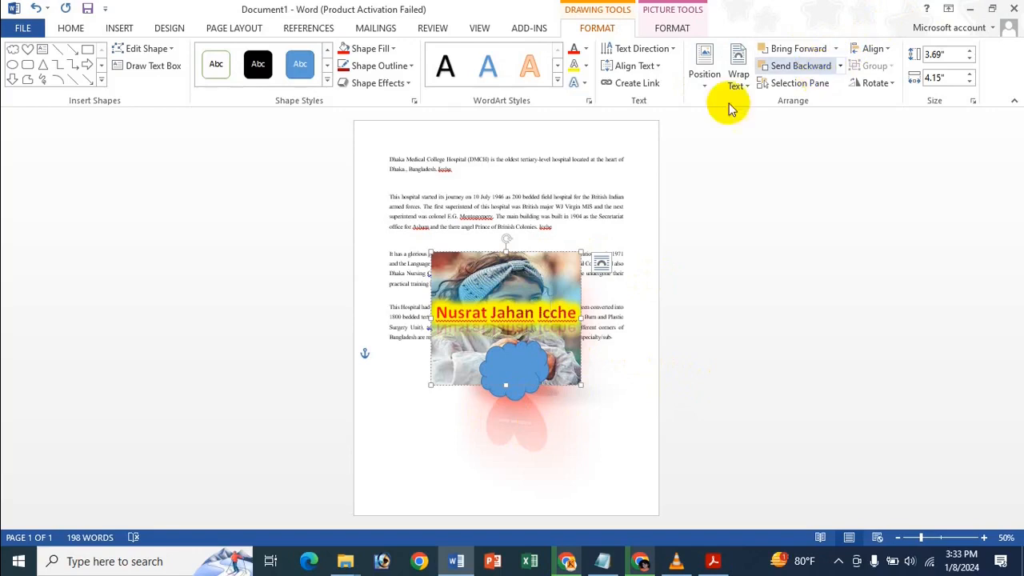
{"action": "left_click", "coordinate": [835, 50]}
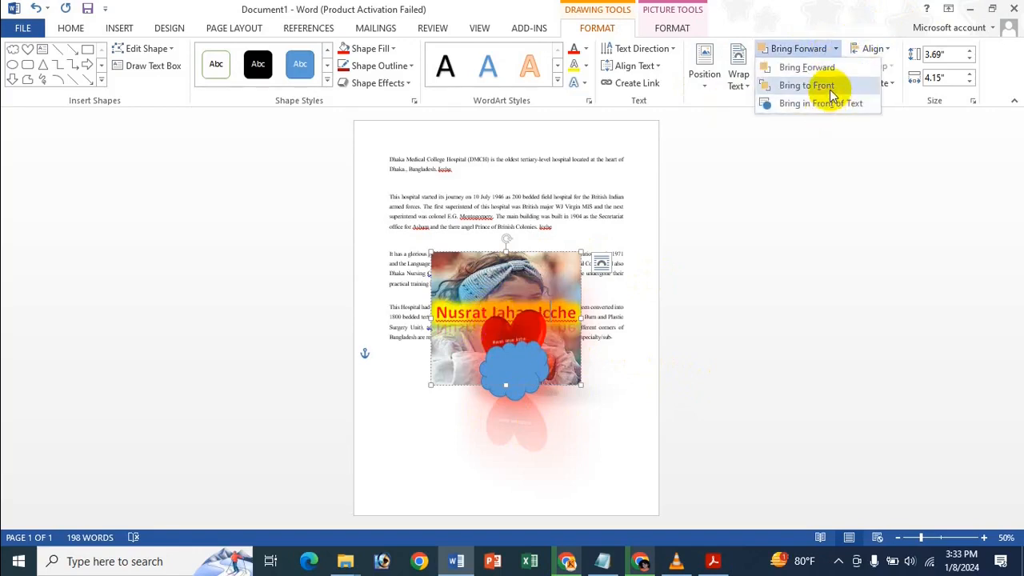
{"action": "left_click", "coordinate": [830, 88]}
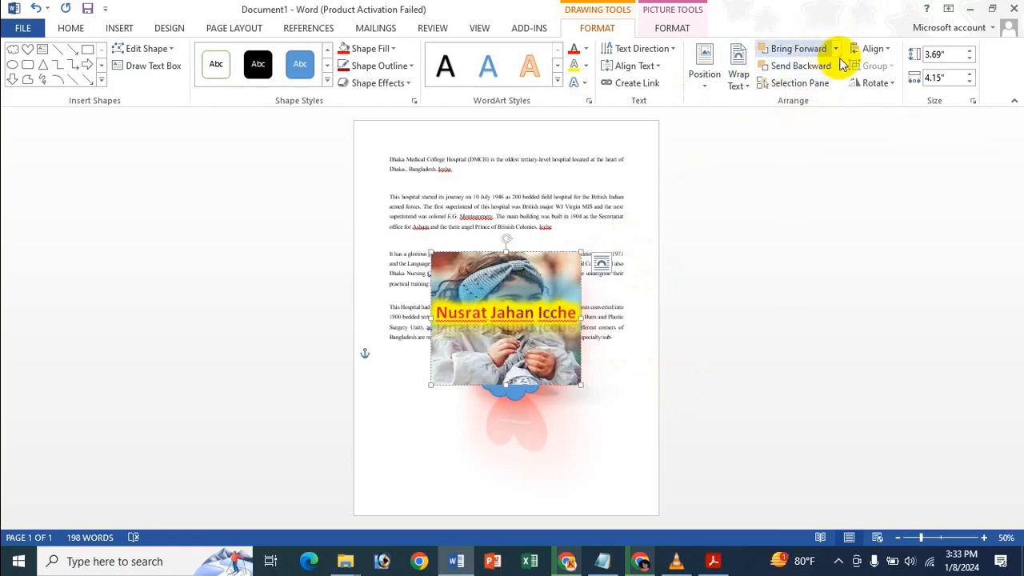
{"action": "left_click", "coordinate": [839, 67]}
{"action": "left_click", "coordinate": [826, 101]}
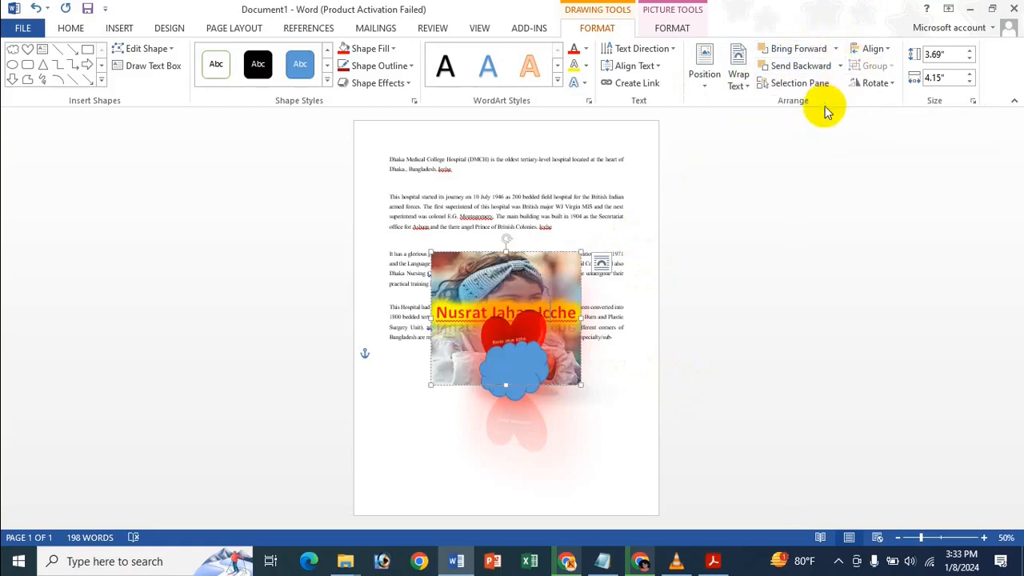
{"action": "left_click", "coordinate": [836, 50]}
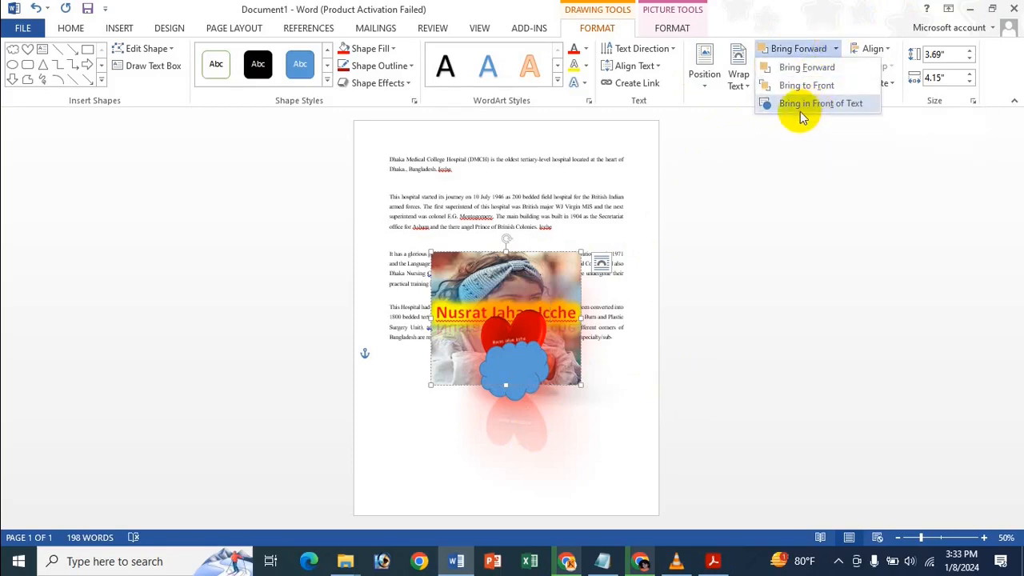
{"action": "left_click", "coordinate": [804, 108]}
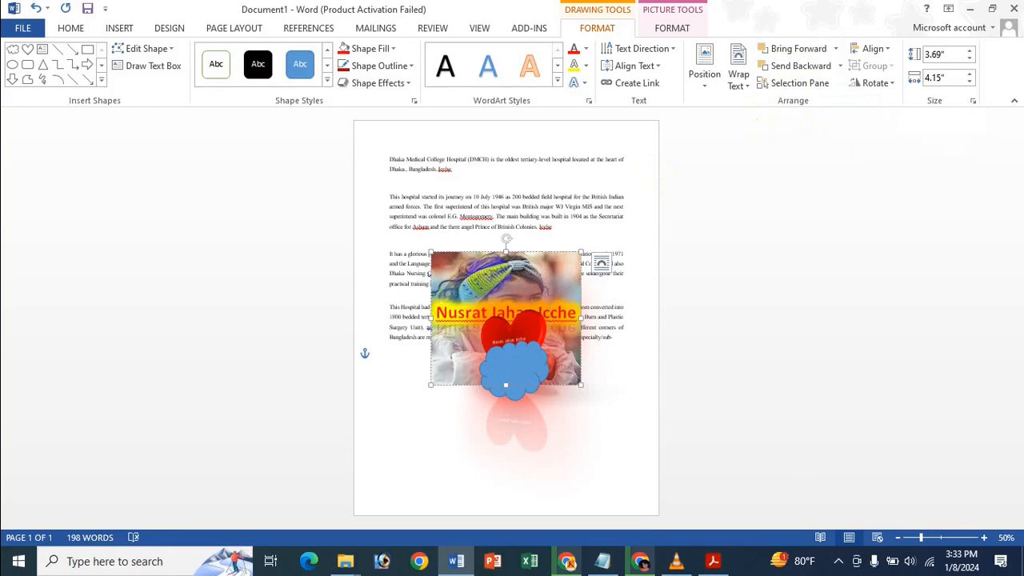
Move the photo up and left, send it behind the text, then bring it back in front.
{"action": "left_click_drag", "start_coordinate": [484, 253], "coordinate": [444, 194]}
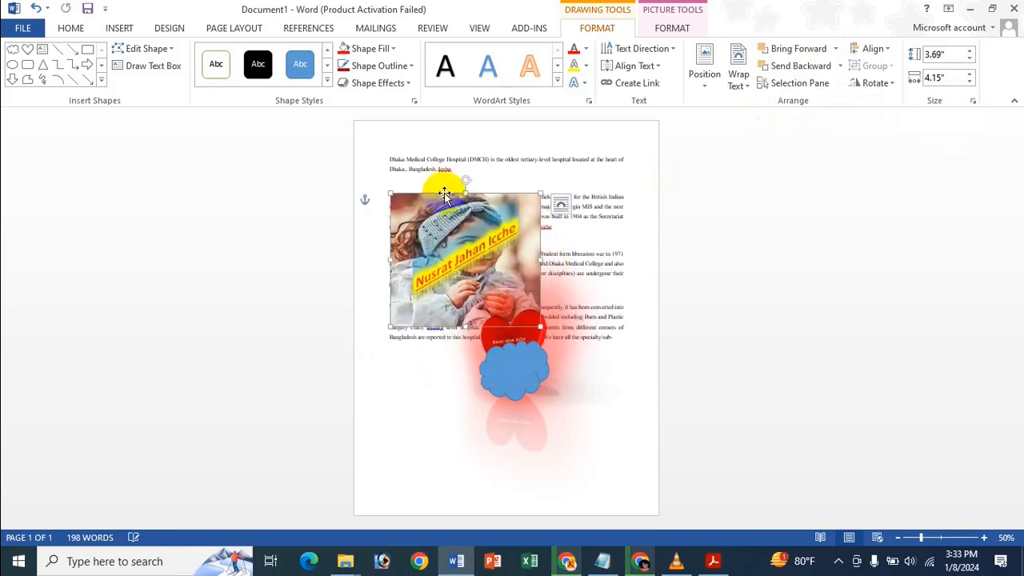
{"action": "left_click", "coordinate": [835, 48]}
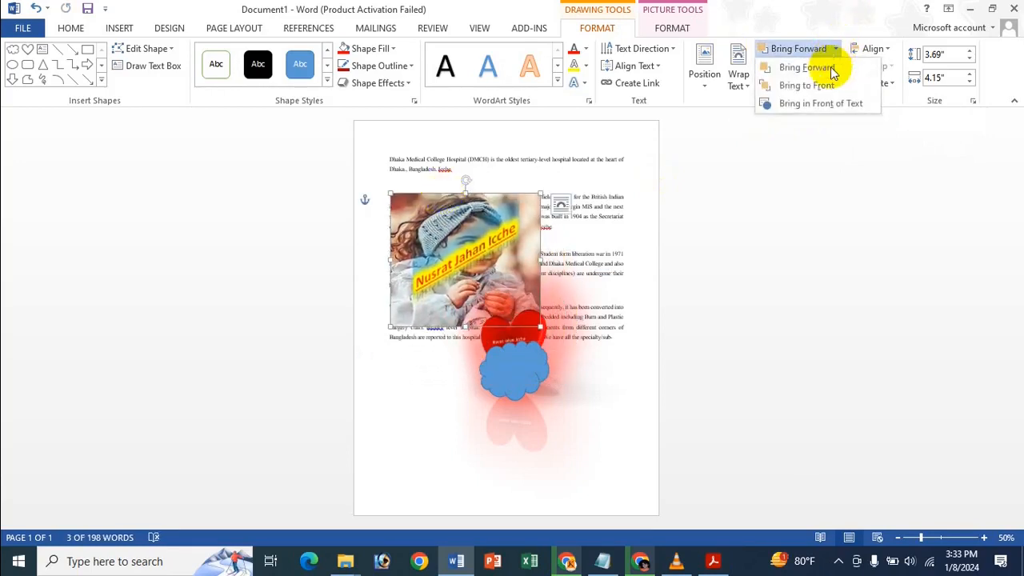
{"action": "left_click", "coordinate": [828, 108]}
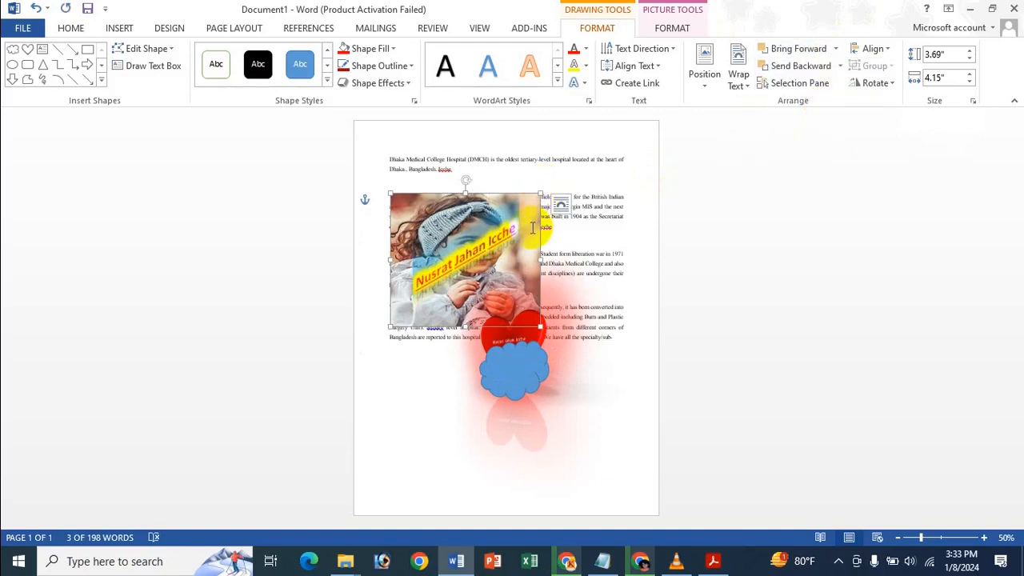
{"action": "left_click", "coordinate": [840, 67]}
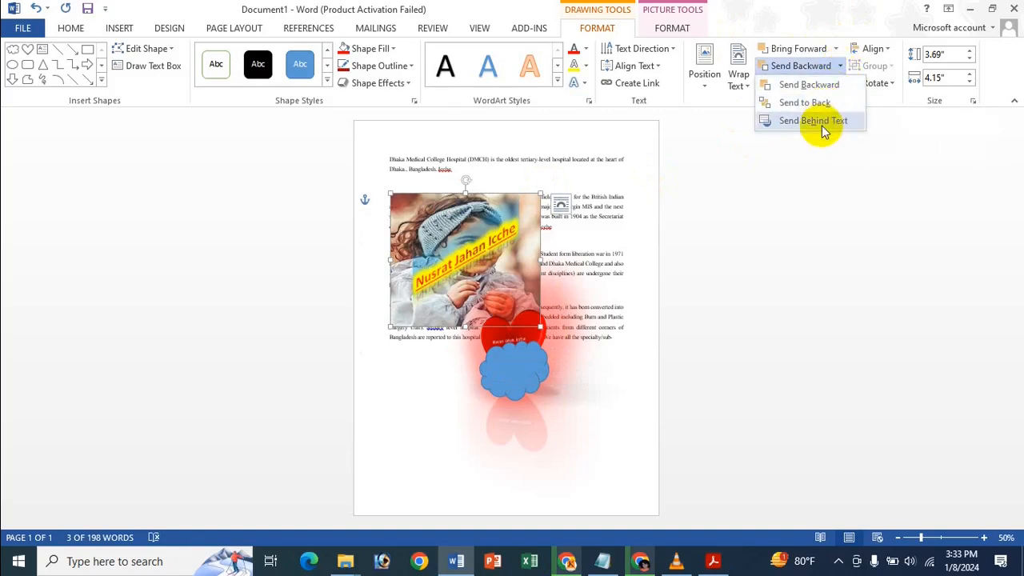
{"action": "left_click", "coordinate": [824, 121]}
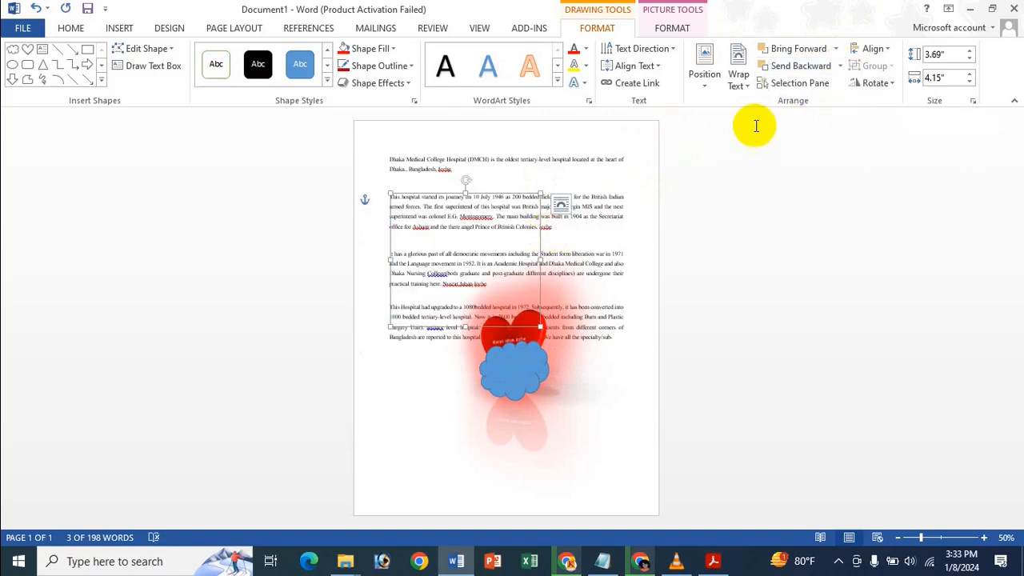
{"action": "left_click", "coordinate": [836, 50]}
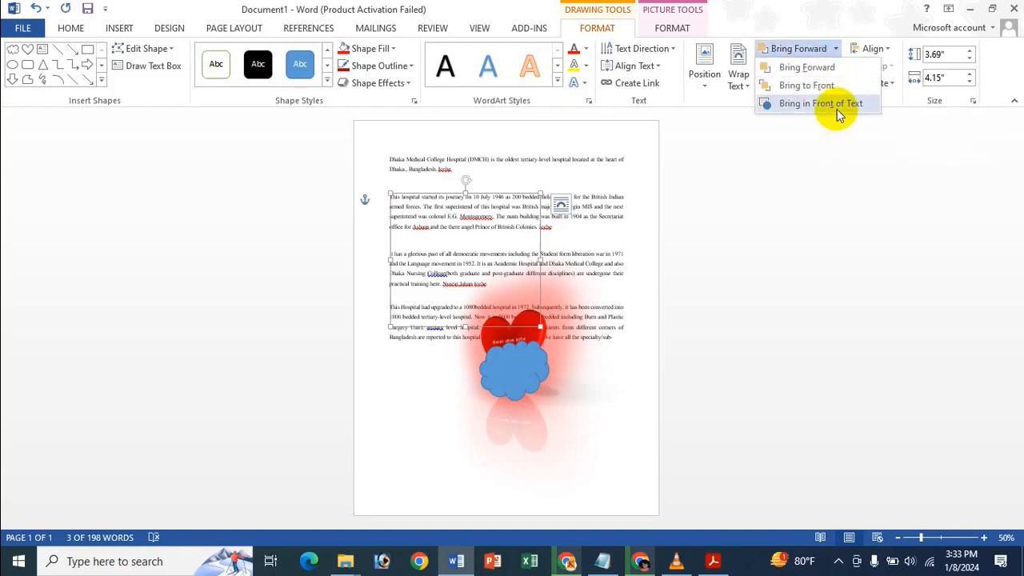
{"action": "left_click", "coordinate": [838, 103]}
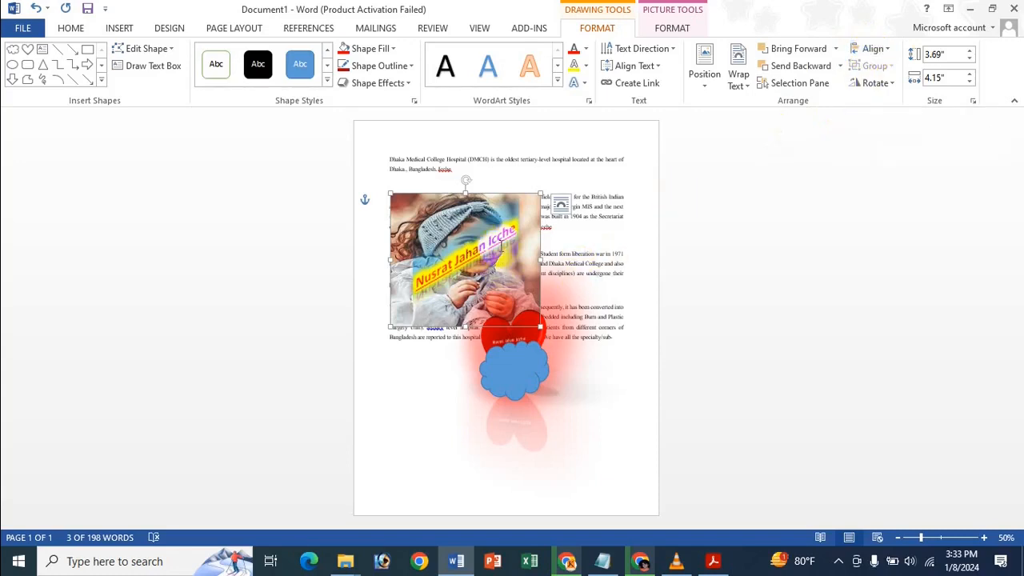
Move the photo to the top-left, the heart up-left and the cloud down-right.
{"action": "left_click_drag", "start_coordinate": [485, 196], "coordinate": [452, 137]}
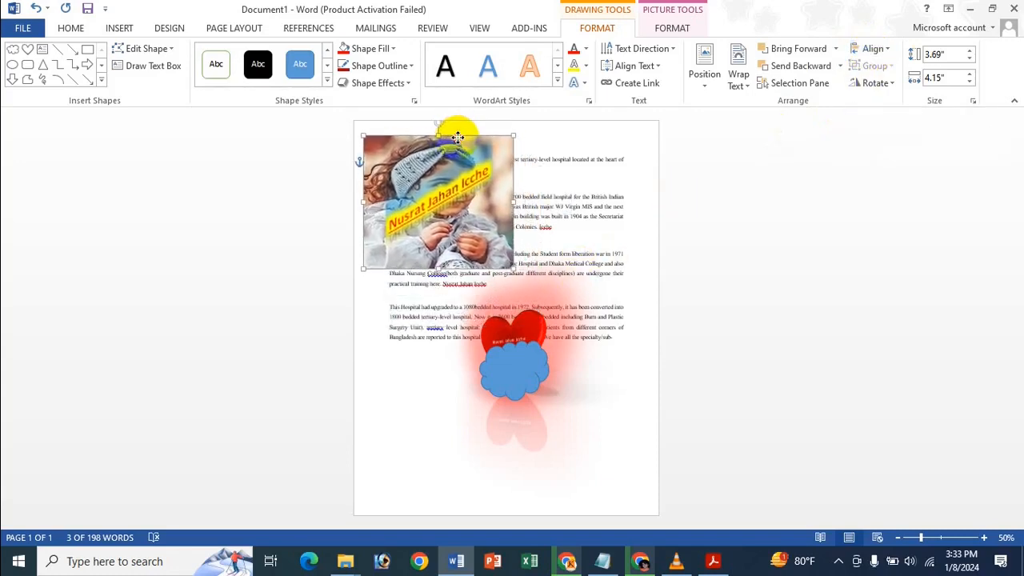
{"action": "mouse_move", "coordinate": [526, 326]}
{"action": "left_mouse_down"}
{"action": "mouse_move", "coordinate": [491, 327]}
{"action": "mouse_move", "coordinate": [478, 308]}
{"action": "left_mouse_up"}
{"action": "left_click_drag", "start_coordinate": [527, 388], "coordinate": [557, 442]}
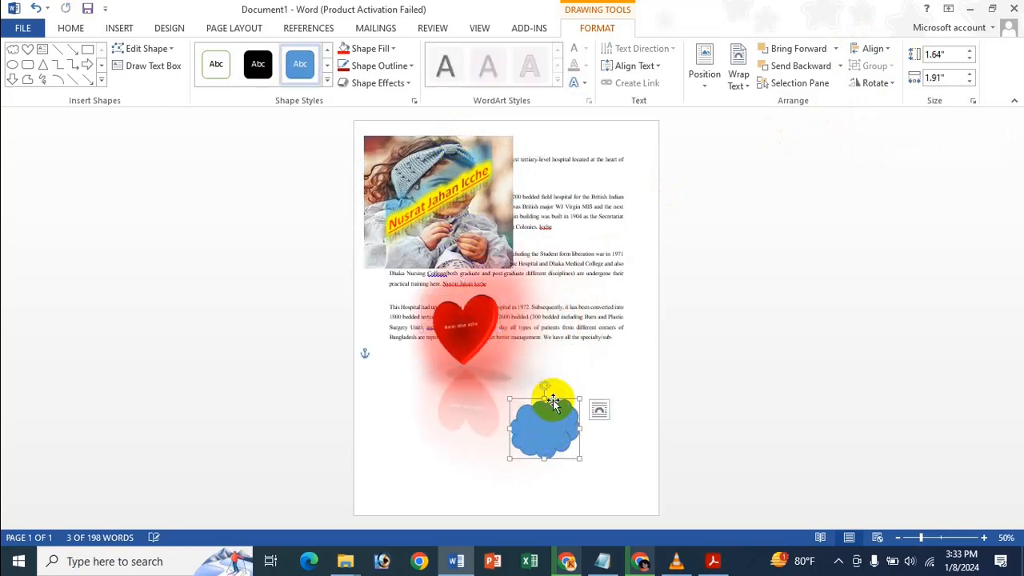
Move the WordArt photo to the page's top-right corner.
{"action": "left_click", "coordinate": [472, 332]}
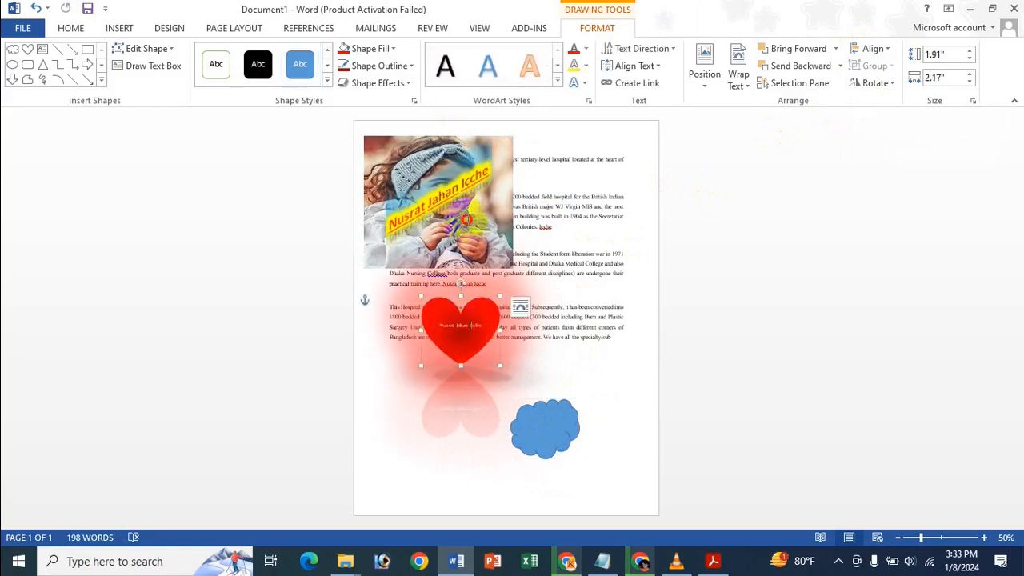
{"action": "double_click", "coordinate": [468, 217]}
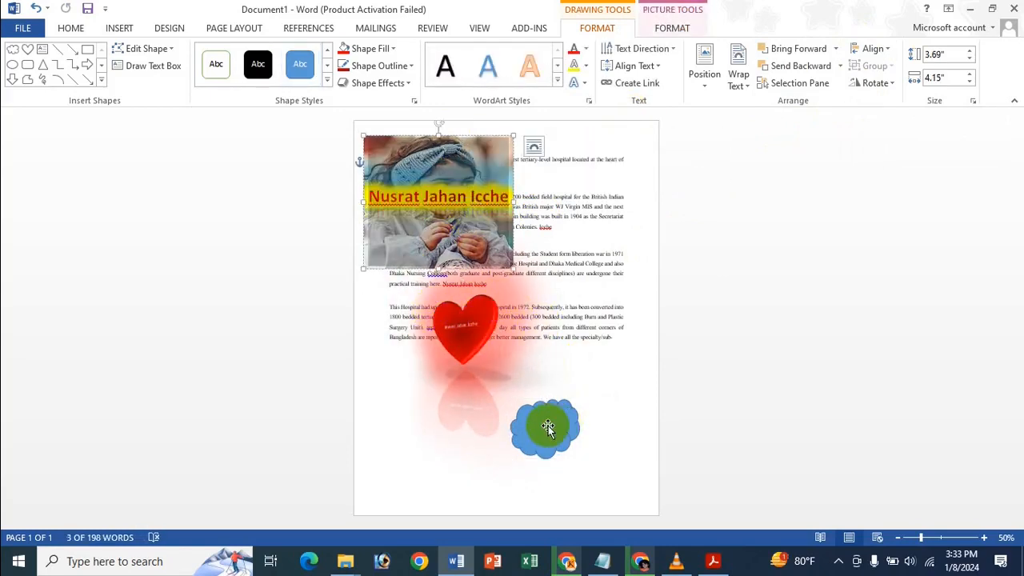
{"action": "left_click", "coordinate": [543, 423]}
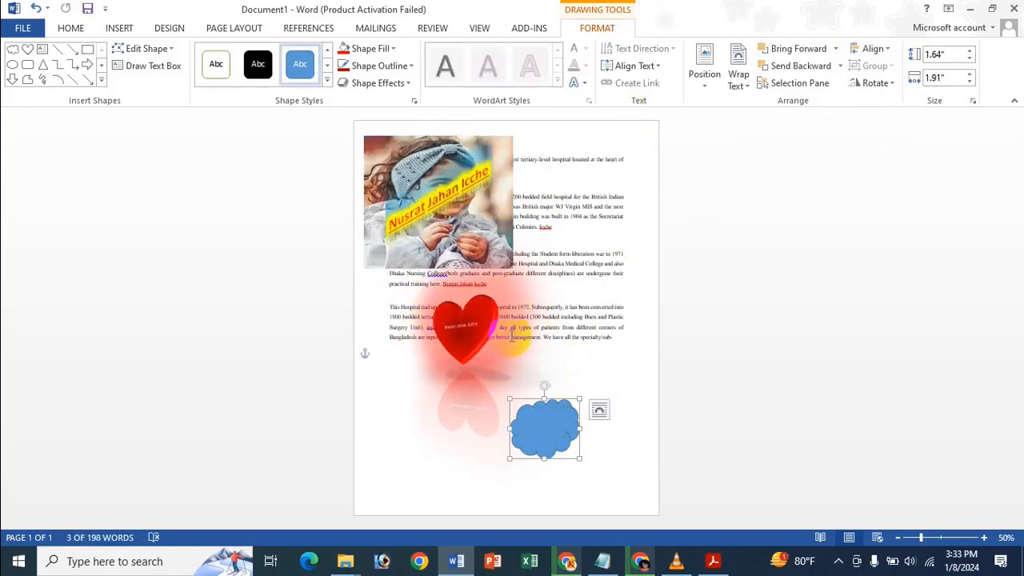
{"action": "left_click", "coordinate": [473, 137]}
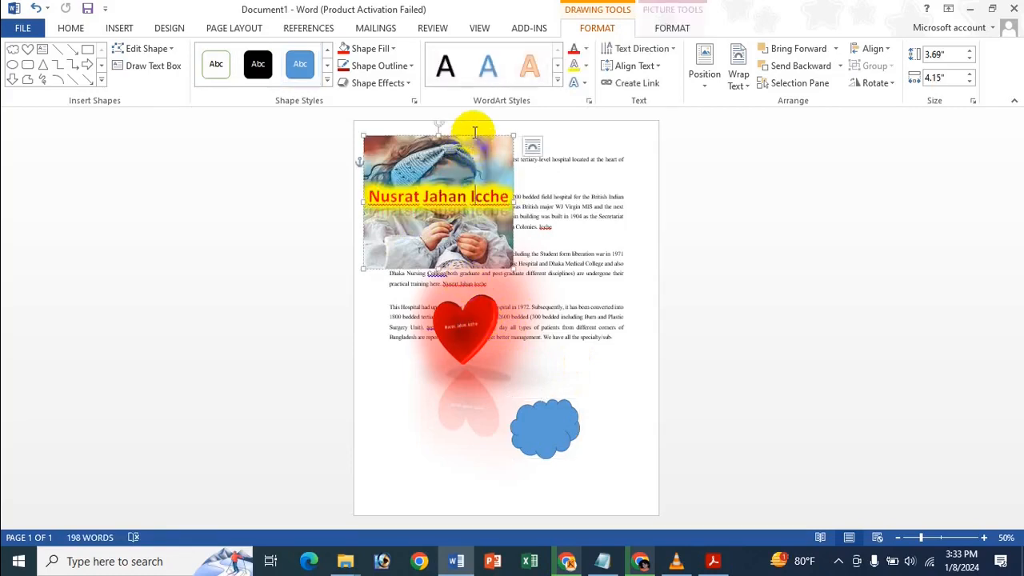
{"action": "left_click_drag", "start_coordinate": [480, 136], "coordinate": [620, 146]}
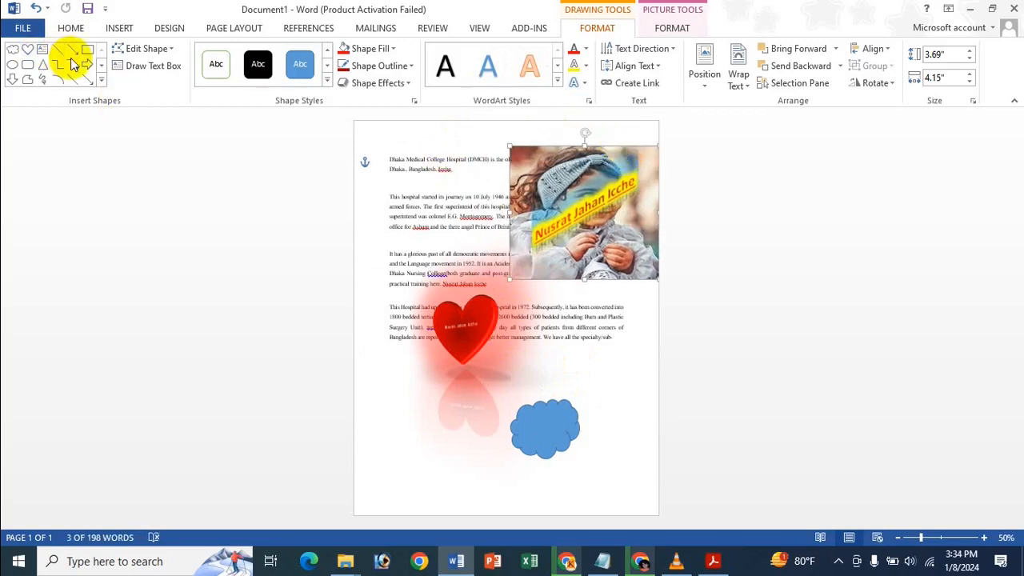
Draw a blue five-point star over the upper-left paragraphs and nudge it slightly left.
{"action": "left_click", "coordinate": [101, 79]}
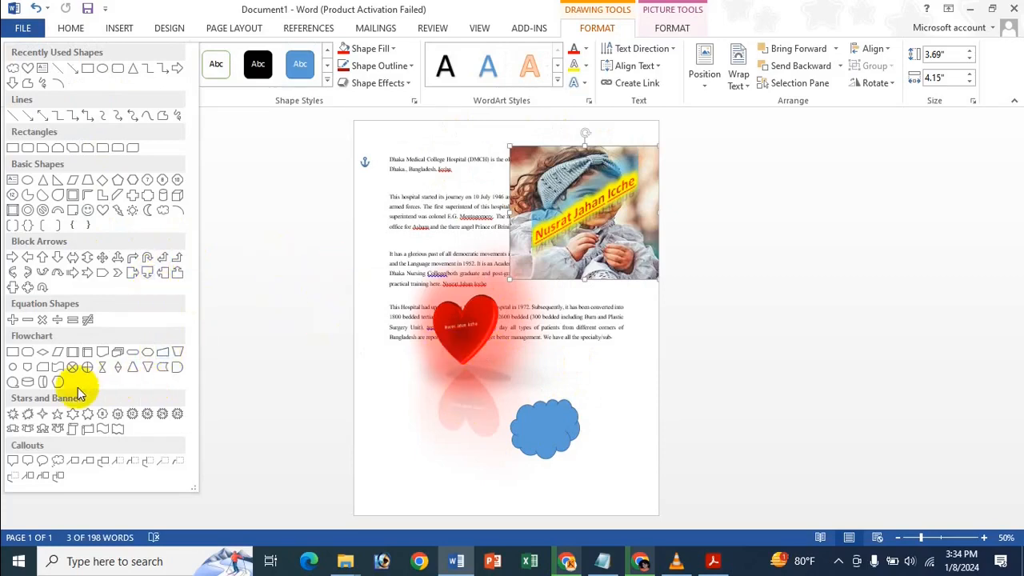
{"action": "left_click", "coordinate": [58, 414]}
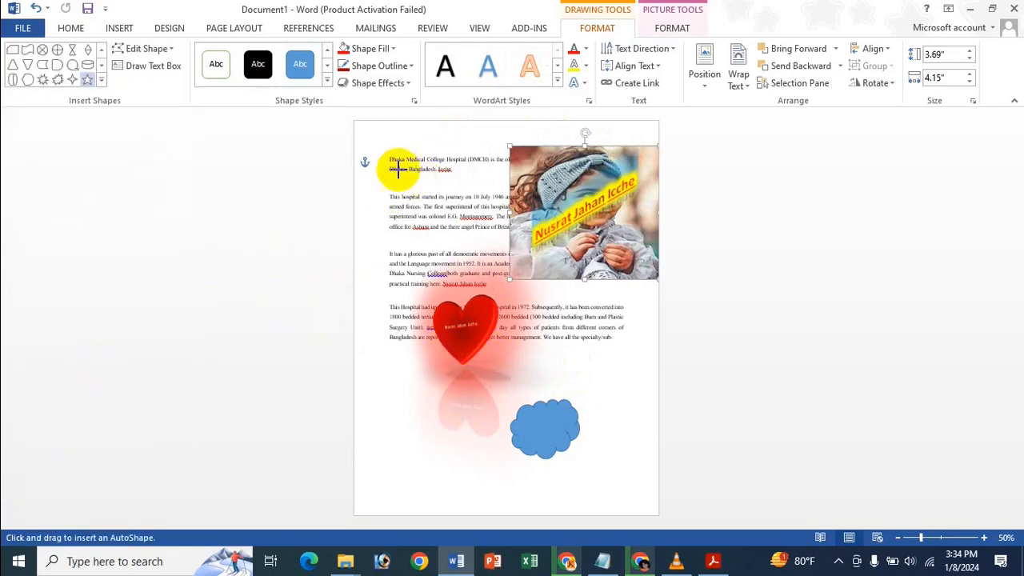
{"action": "left_click_drag", "start_coordinate": [397, 167], "coordinate": [491, 271]}
{"action": "left_click_drag", "start_coordinate": [450, 223], "coordinate": [419, 219]}
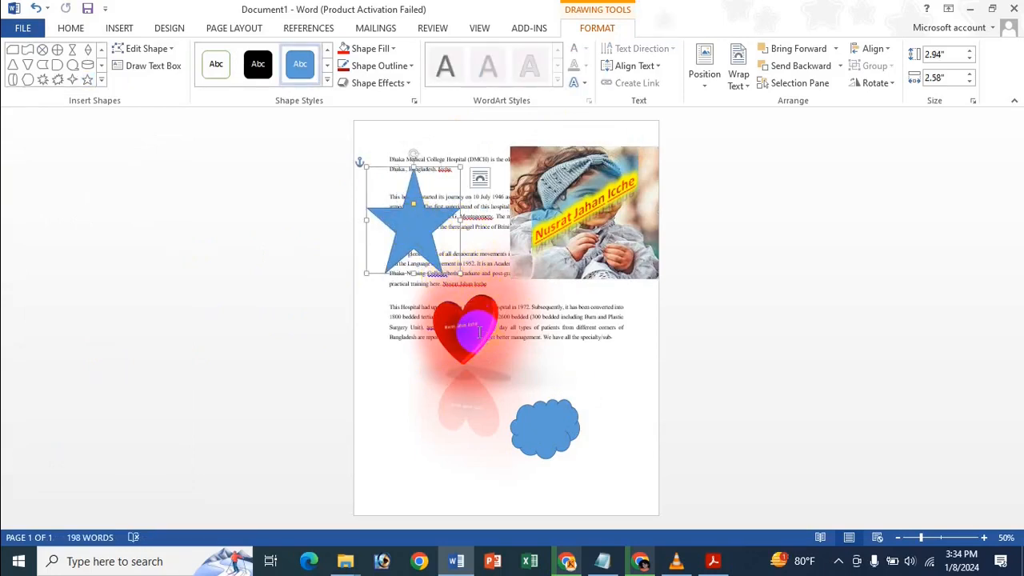
Select the heart together with the new star.
{"action": "left_click", "coordinate": [472, 323]}
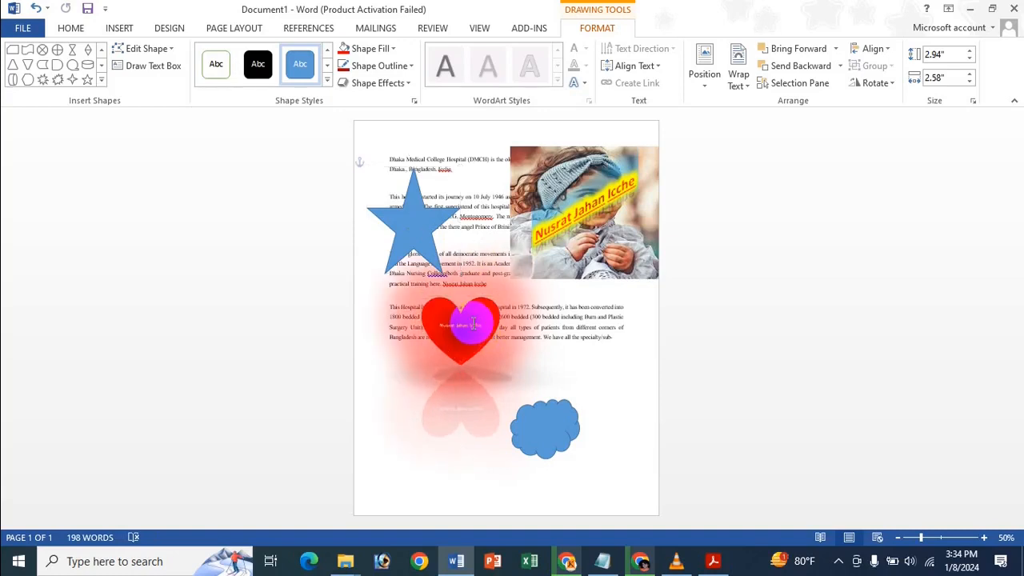
{"action": "left_click", "coordinate": [560, 429]}
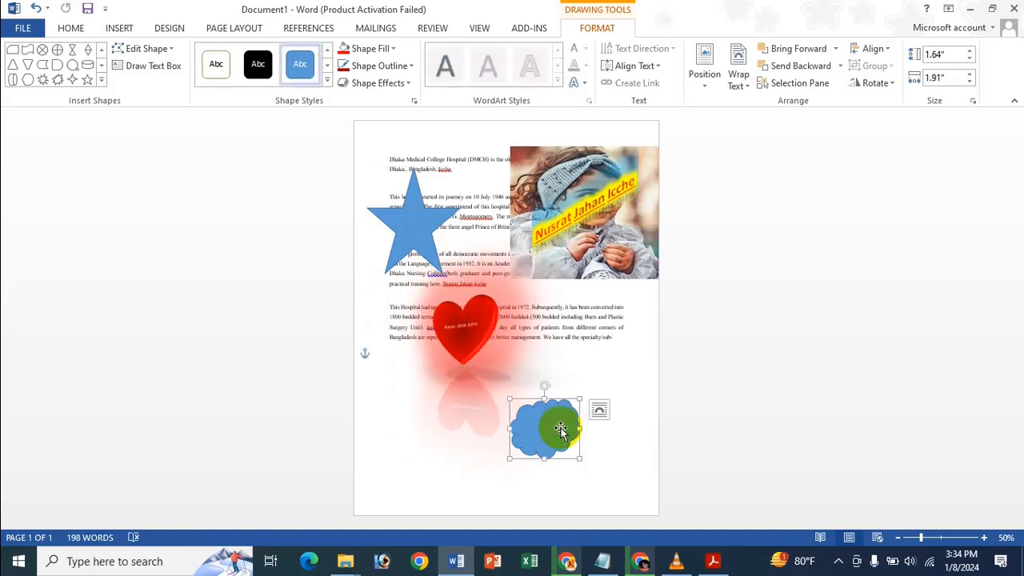
{"action": "left_click", "coordinate": [462, 320]}
{"action": "left_click", "coordinate": [418, 211], "text": "shift"}
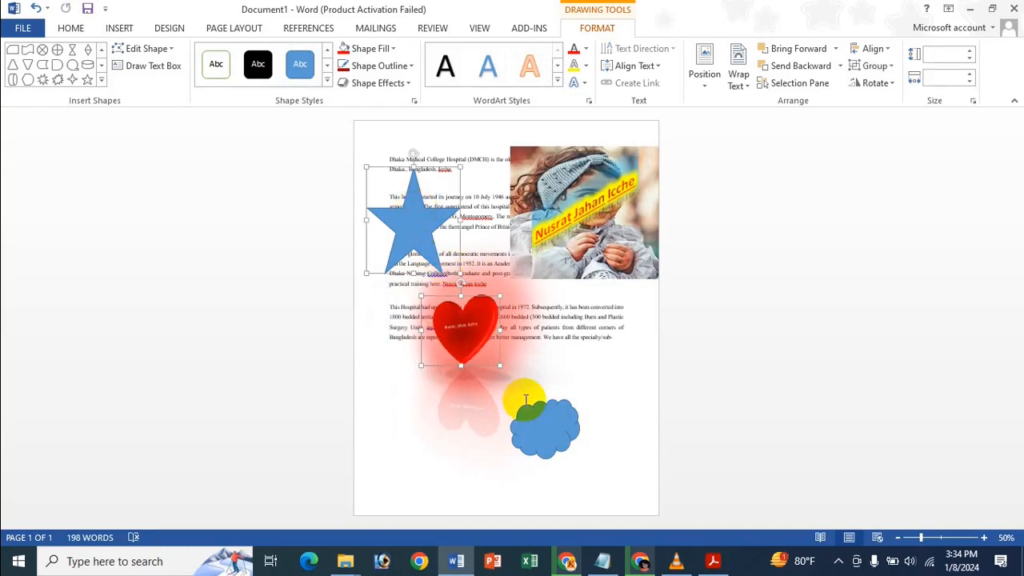
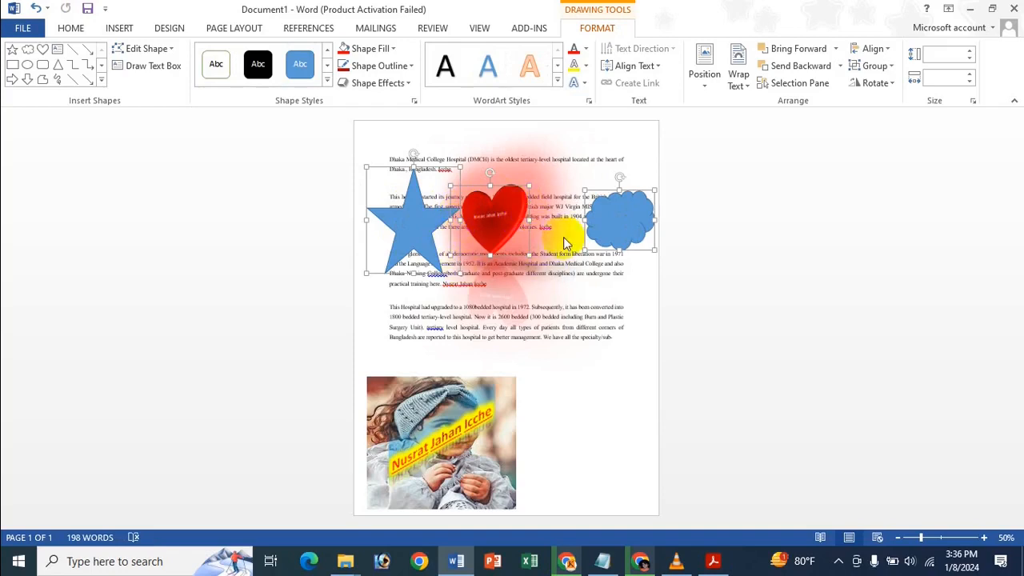
Distribute the star, heart and cloud horizontally, evenly spacing the heart between them, then select the heart.
{"action": "left_click", "coordinate": [864, 57]}
{"action": "left_click", "coordinate": [900, 176]}
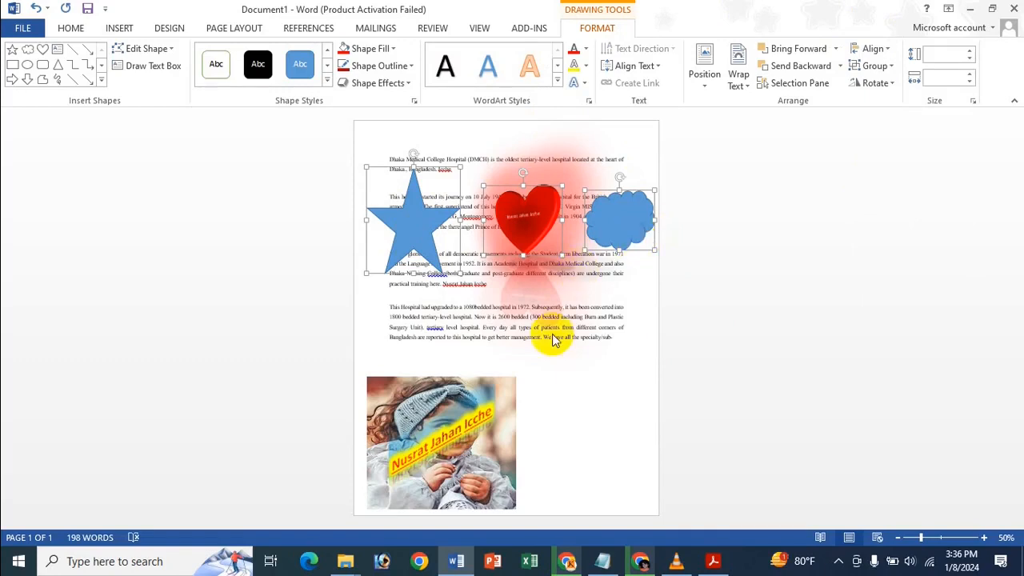
{"action": "left_click", "coordinate": [524, 212]}
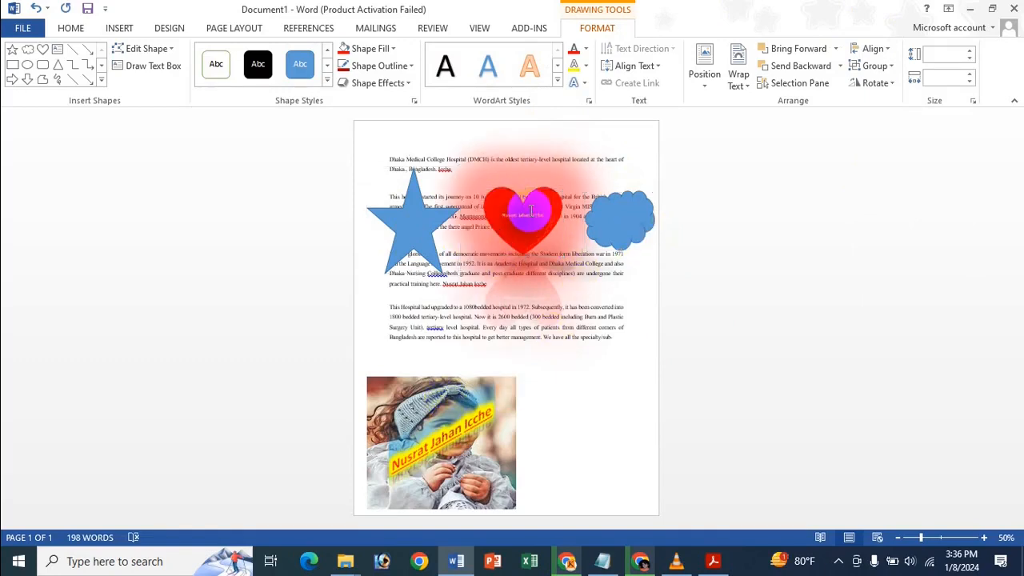
Move the heart below the star, the WordArt photo to the top right, and the cloud to the bottom.
{"action": "left_click", "coordinate": [480, 356]}
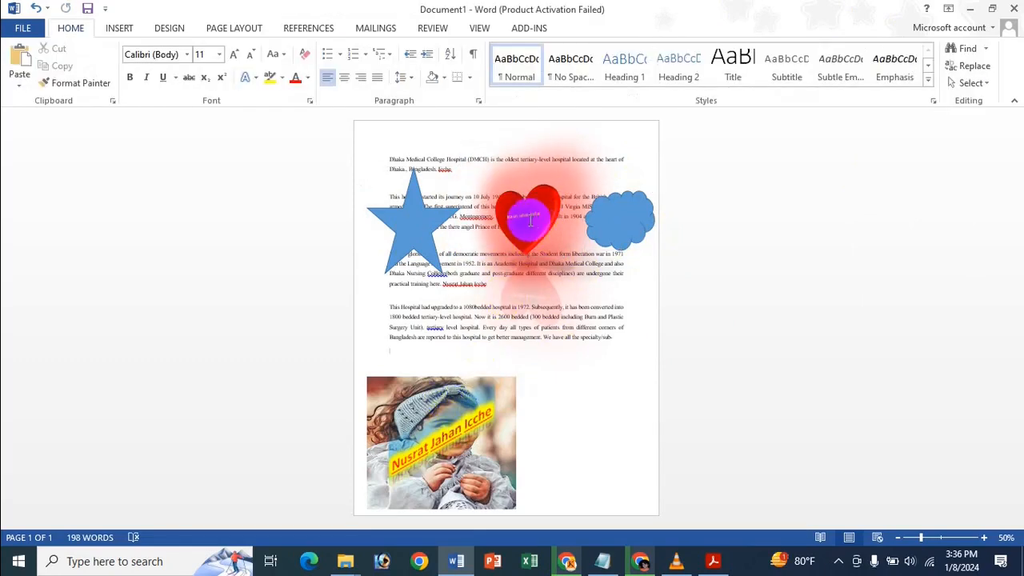
{"action": "left_click_drag", "start_coordinate": [527, 242], "coordinate": [410, 333]}
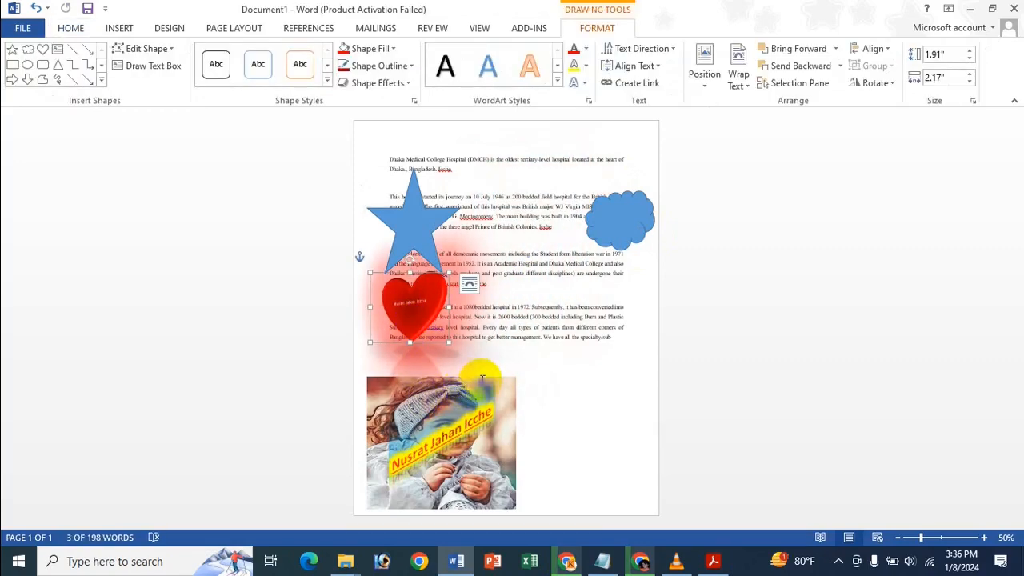
{"action": "left_click_drag", "start_coordinate": [480, 385], "coordinate": [584, 144]}
{"action": "left_click_drag", "start_coordinate": [638, 233], "coordinate": [419, 459]}
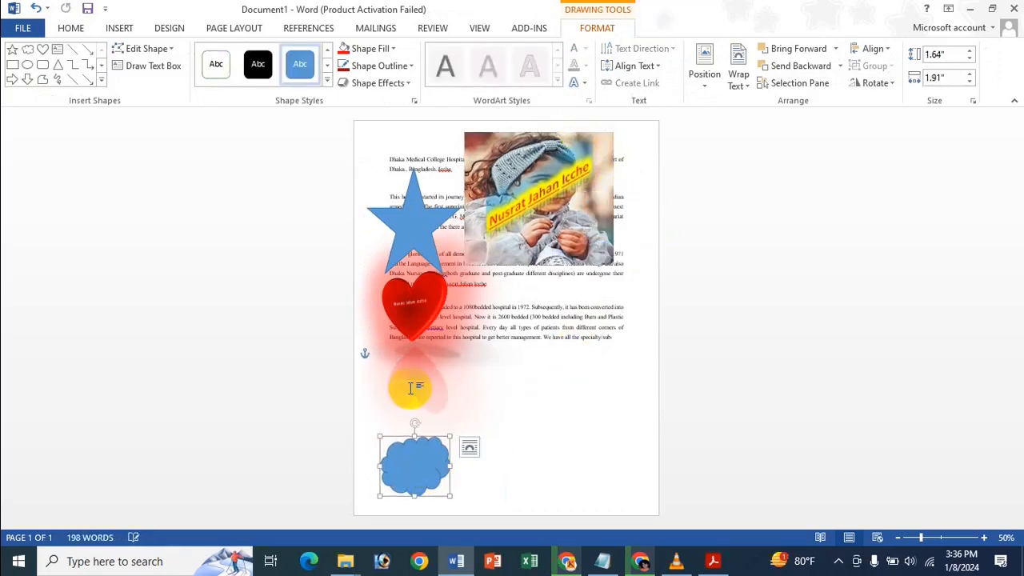
Select the heart, cloud and star together.
{"action": "left_click", "coordinate": [430, 298]}
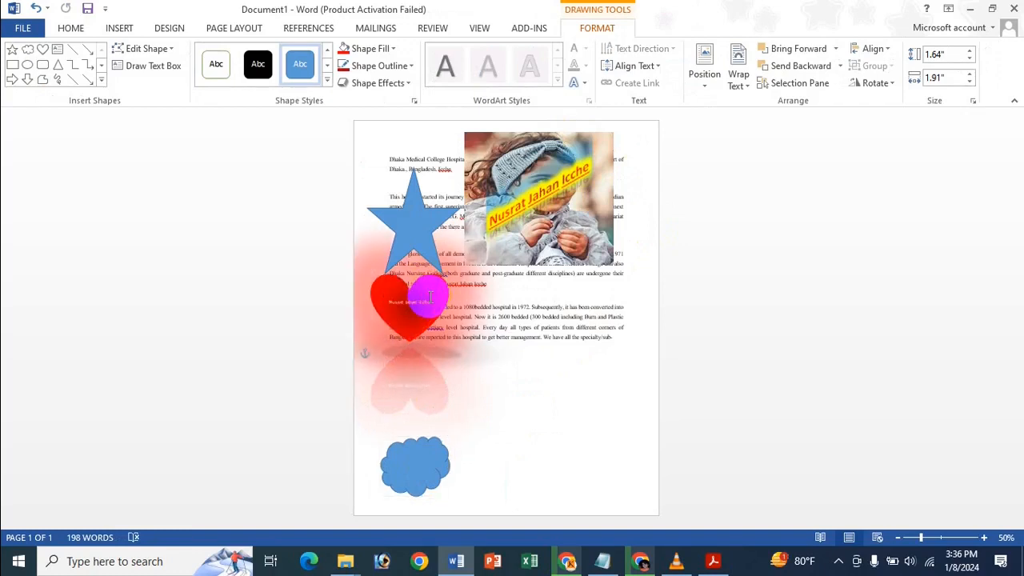
{"action": "left_click", "coordinate": [411, 459], "text": "shift"}
{"action": "left_click", "coordinate": [404, 225], "text": "shift"}
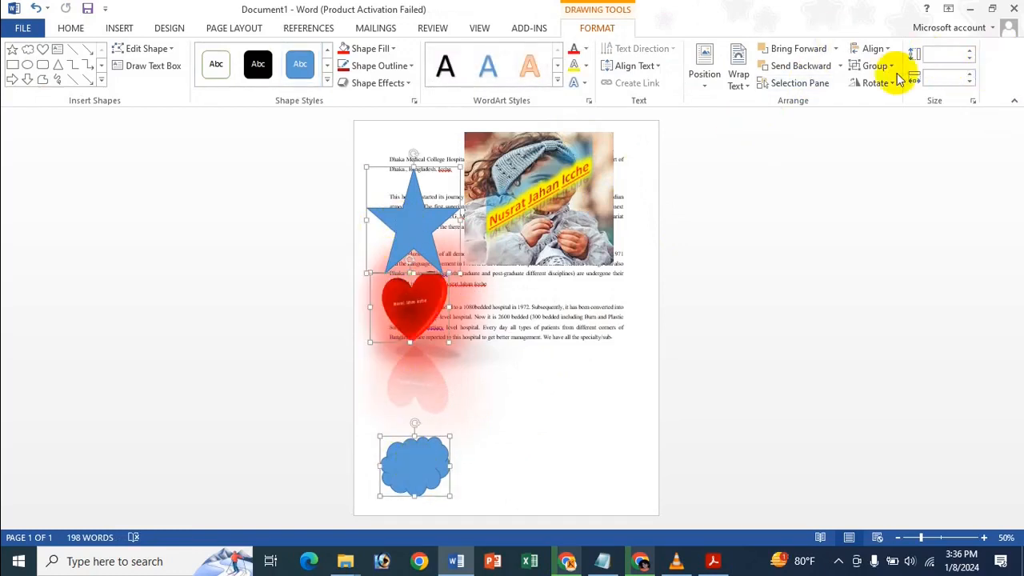
Distribute the star, heart and cloud vertically, then turn the page gridlines on and back off.
{"action": "left_click", "coordinate": [888, 50]}
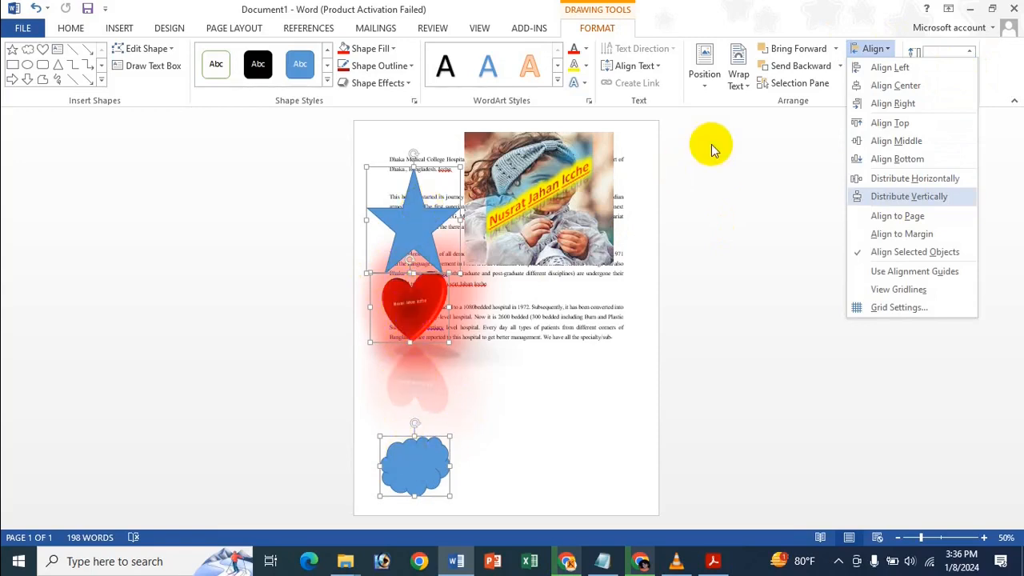
{"action": "left_click", "coordinate": [925, 200]}
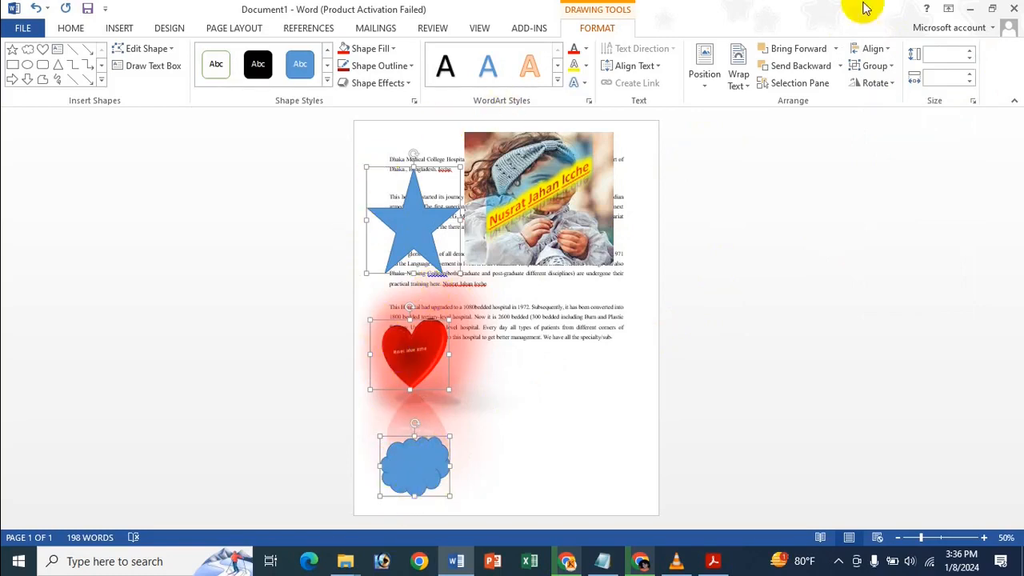
{"action": "left_click", "coordinate": [874, 50]}
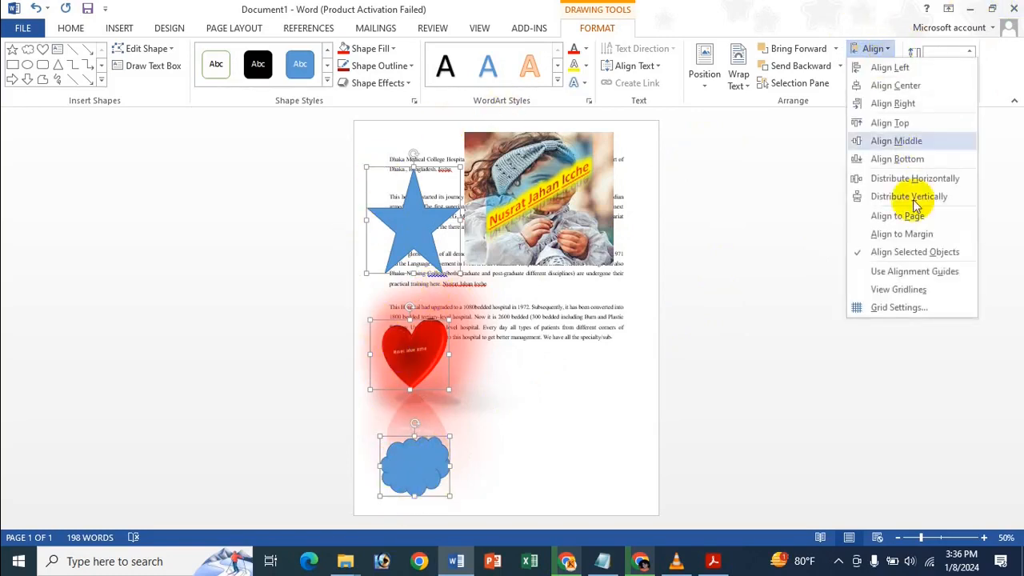
{"action": "left_click", "coordinate": [898, 290]}
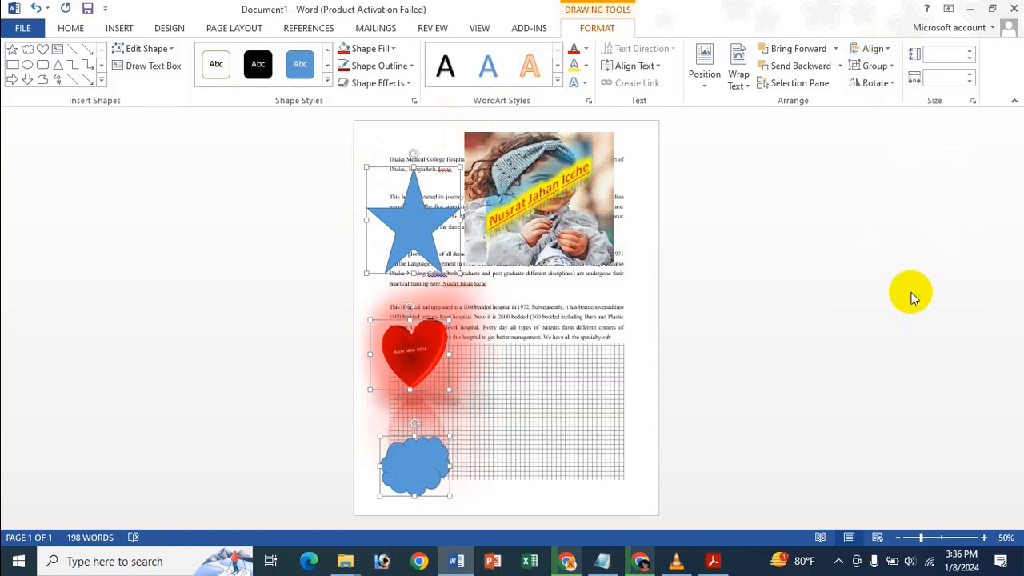
{"action": "left_click", "coordinate": [880, 50]}
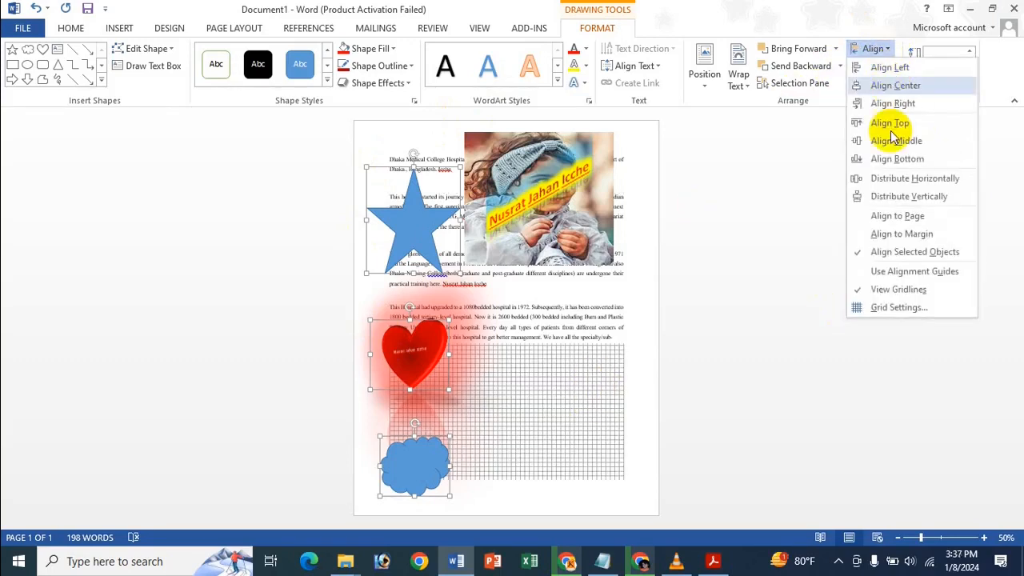
{"action": "left_click", "coordinate": [898, 290]}
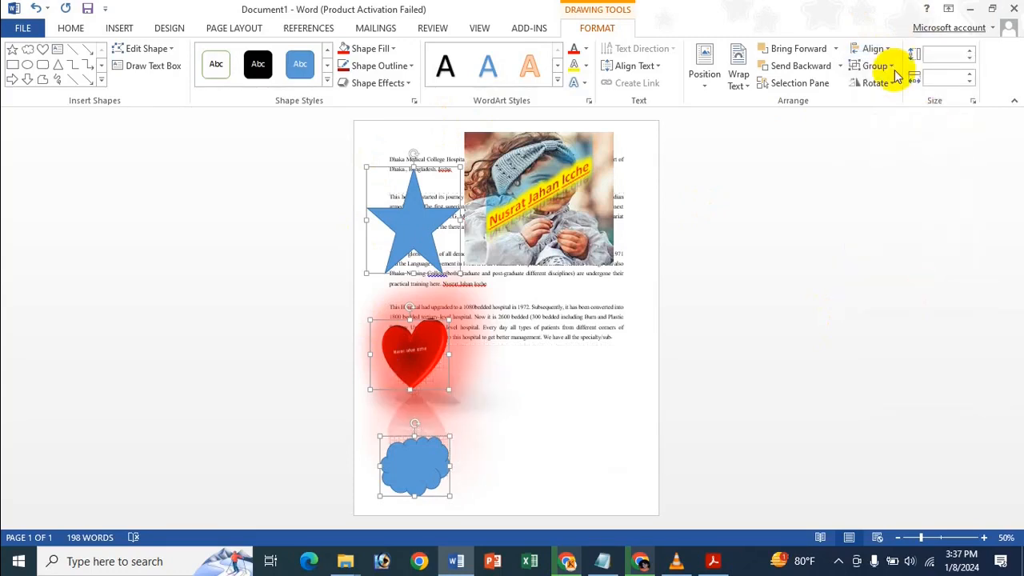
{"action": "left_click", "coordinate": [606, 360]}
Shrink the star and move it slightly lower beside the text.
{"action": "left_click", "coordinate": [412, 232]}
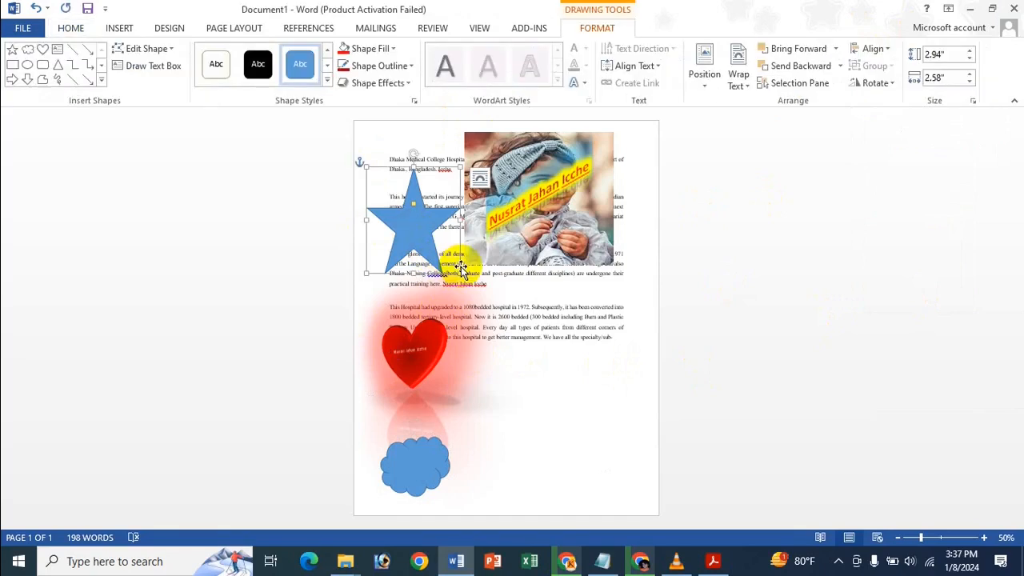
{"action": "left_click_drag", "start_coordinate": [458, 275], "coordinate": [454, 246]}
{"action": "left_click_drag", "start_coordinate": [425, 164], "coordinate": [430, 213]}
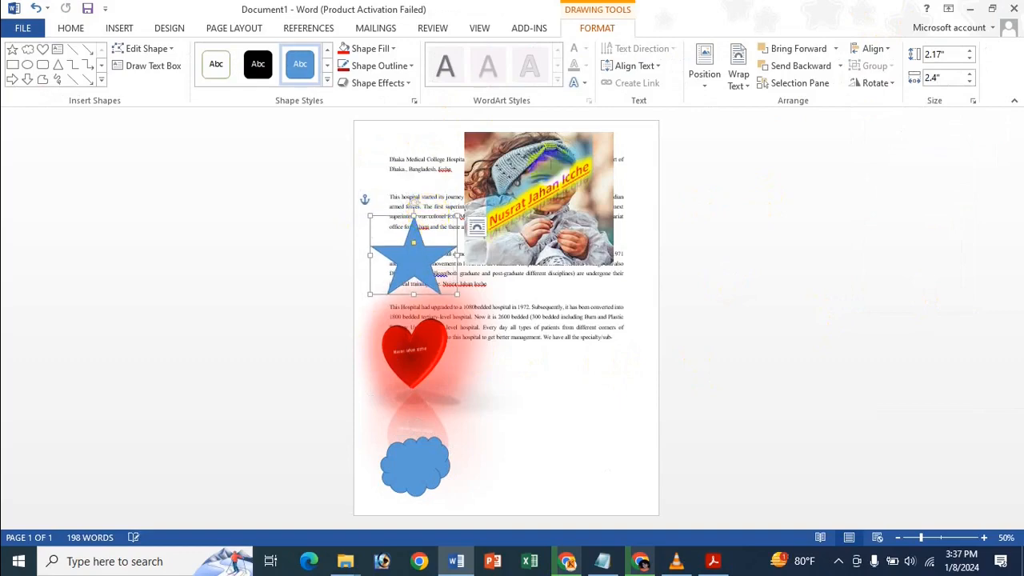
{"action": "left_click", "coordinate": [883, 89]}
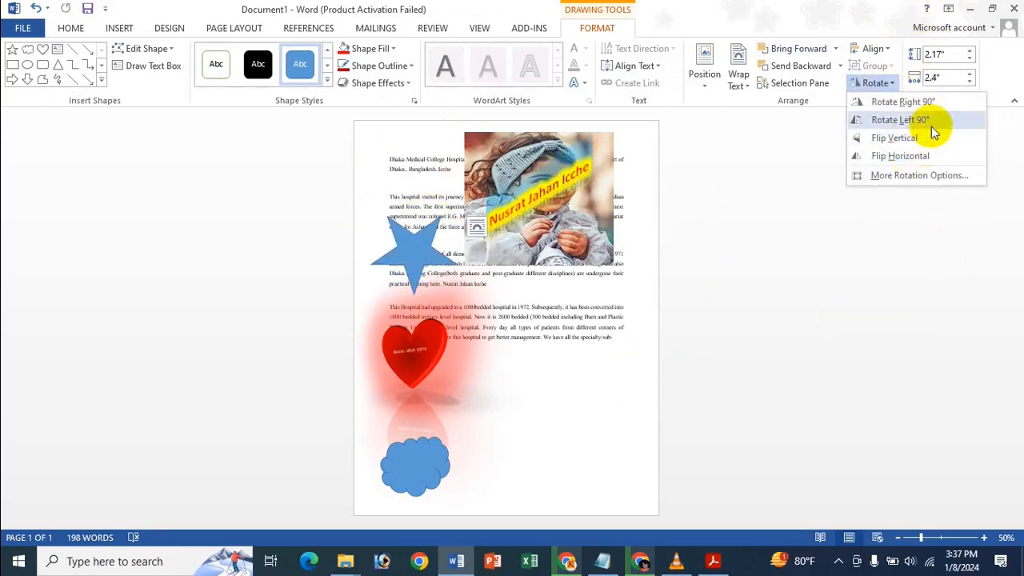
{"action": "left_click", "coordinate": [918, 176]}
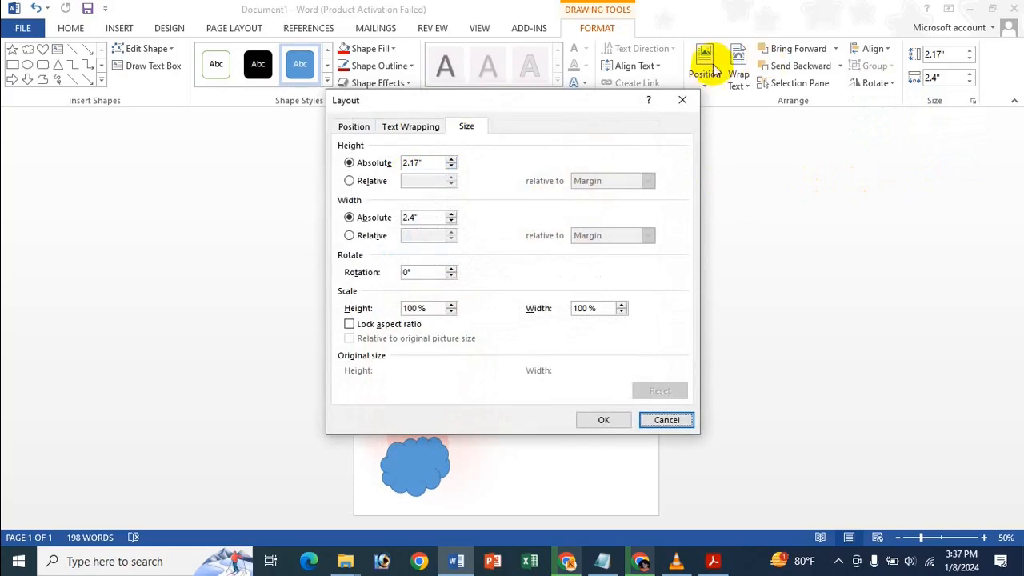
{"action": "left_click", "coordinate": [682, 100]}
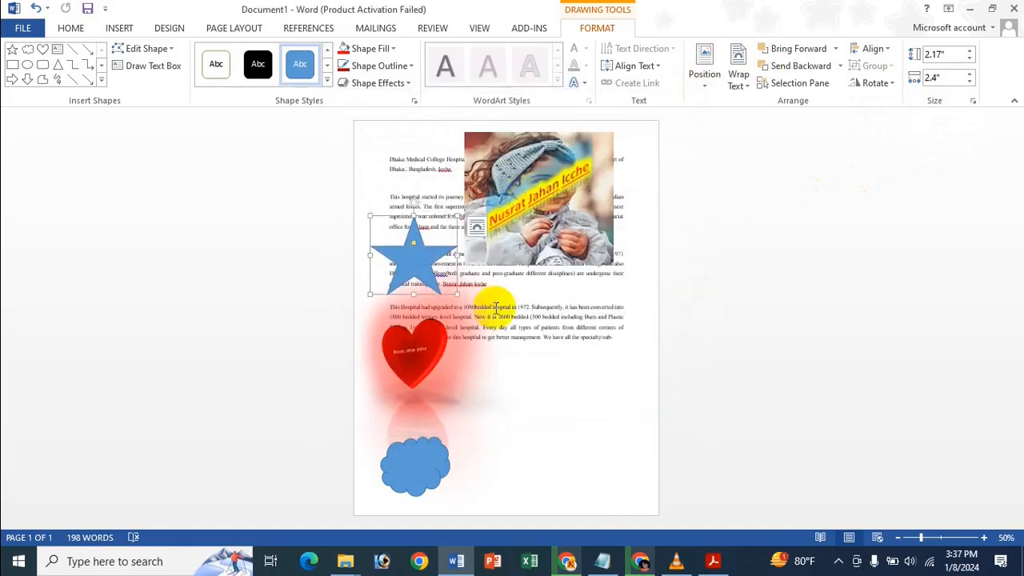
Resize the star to 2.38" tall by 2.17" wide.
{"action": "left_click", "coordinate": [423, 337], "text": "shift"}
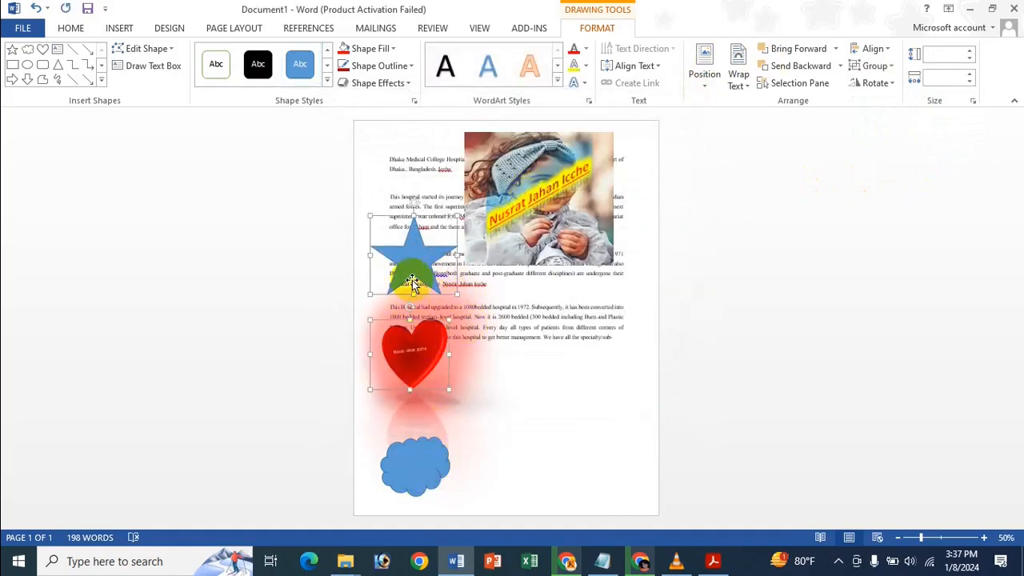
{"action": "left_click", "coordinate": [490, 310]}
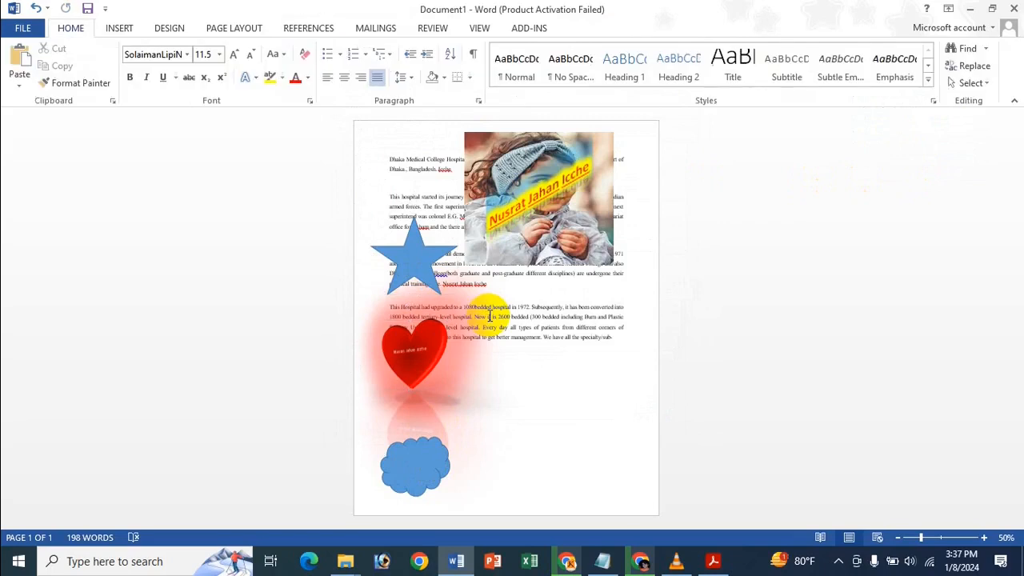
{"action": "left_click", "coordinate": [417, 256]}
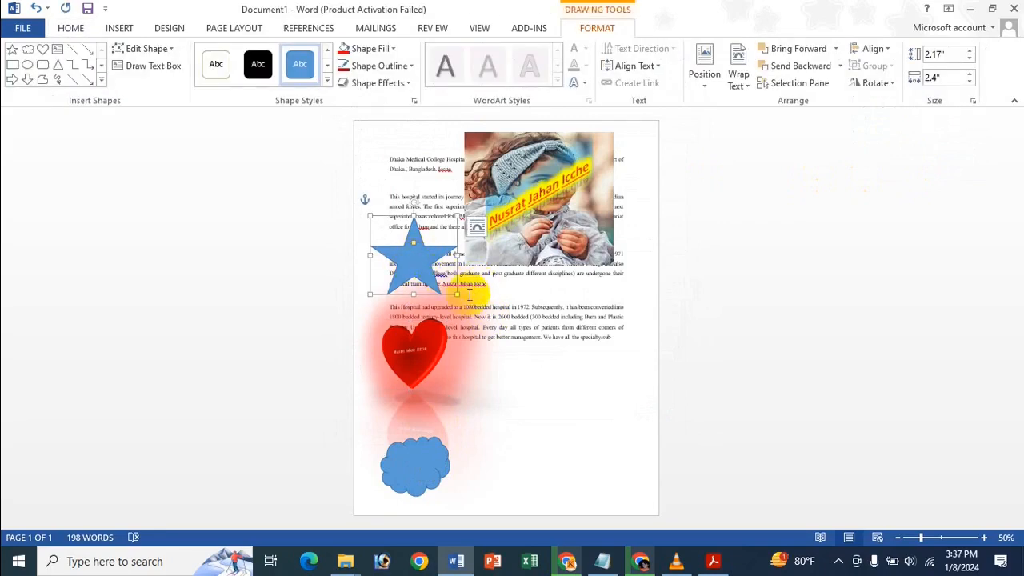
{"action": "left_click_drag", "start_coordinate": [458, 296], "coordinate": [449, 301]}
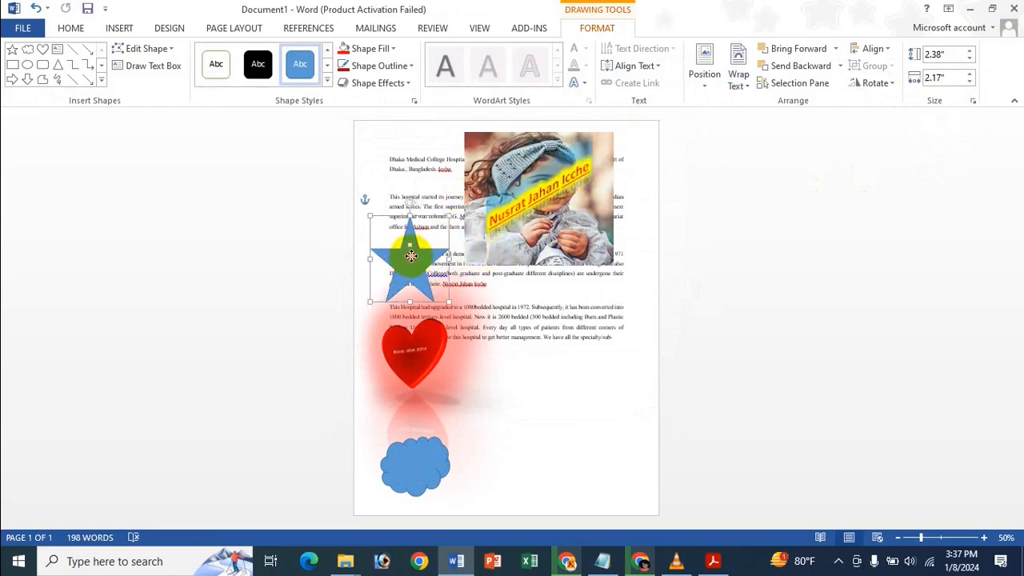
{"action": "left_click", "coordinate": [874, 82]}
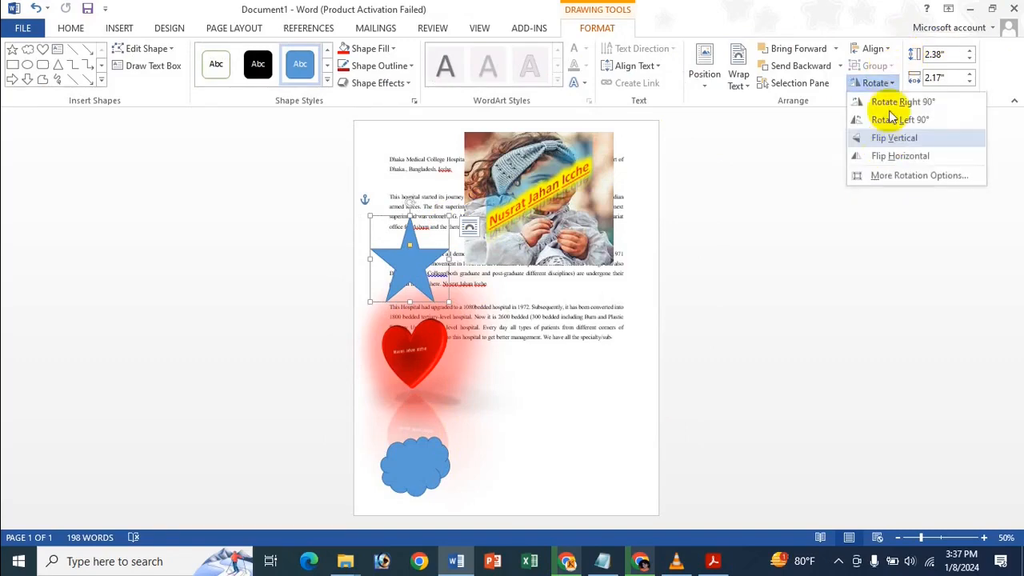
{"action": "left_click", "coordinate": [888, 174]}
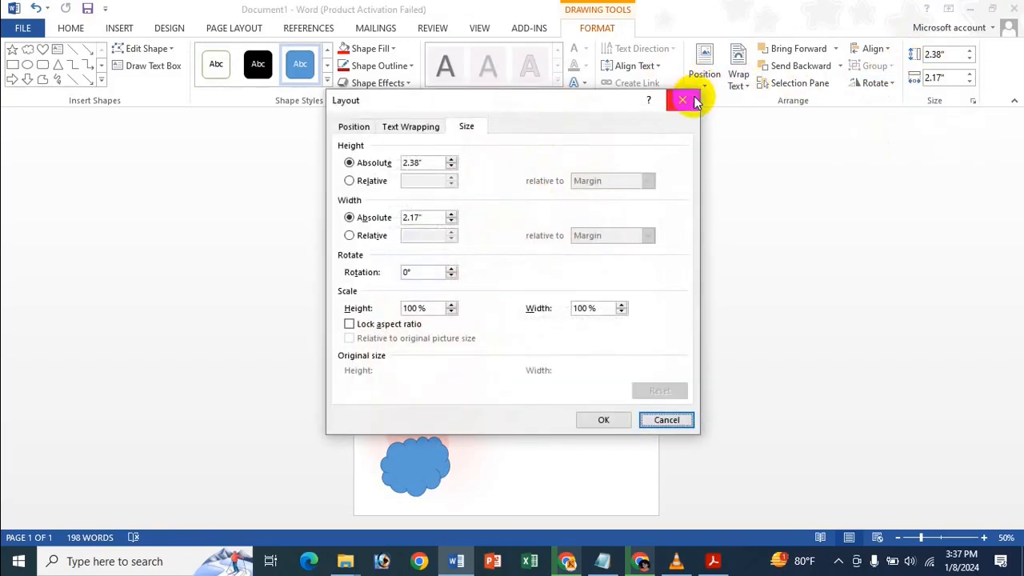
{"action": "left_click", "coordinate": [682, 100]}
{"action": "left_click", "coordinate": [401, 346]}
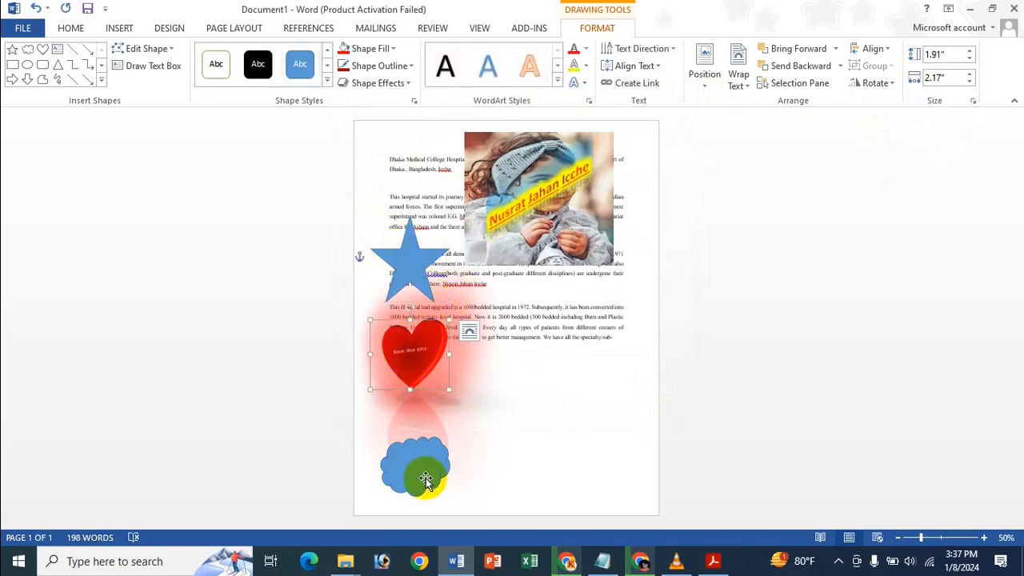
{"action": "key", "text": "shift+F10"}
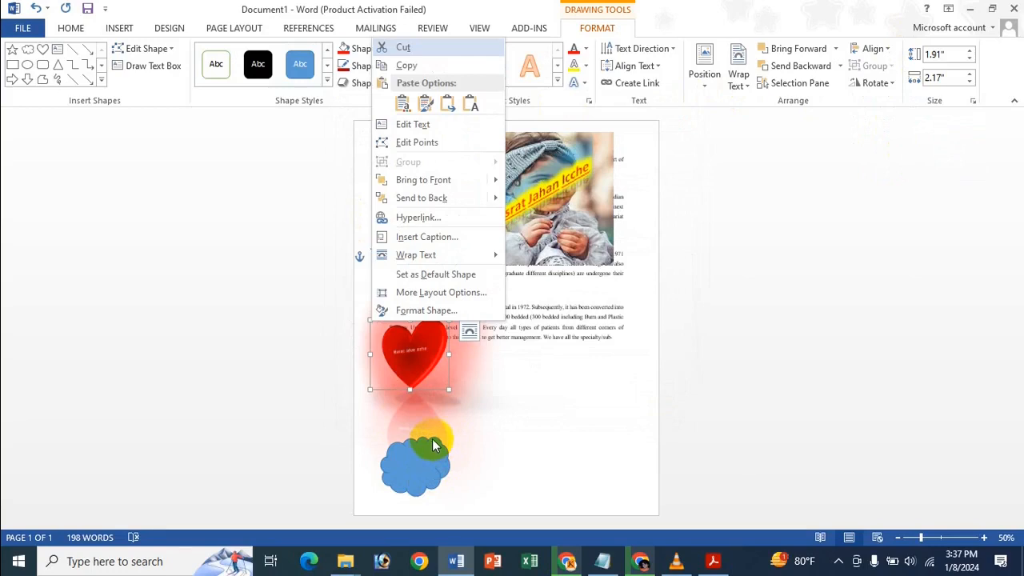
{"action": "key", "text": "Escape"}
{"action": "left_click", "coordinate": [407, 356]}
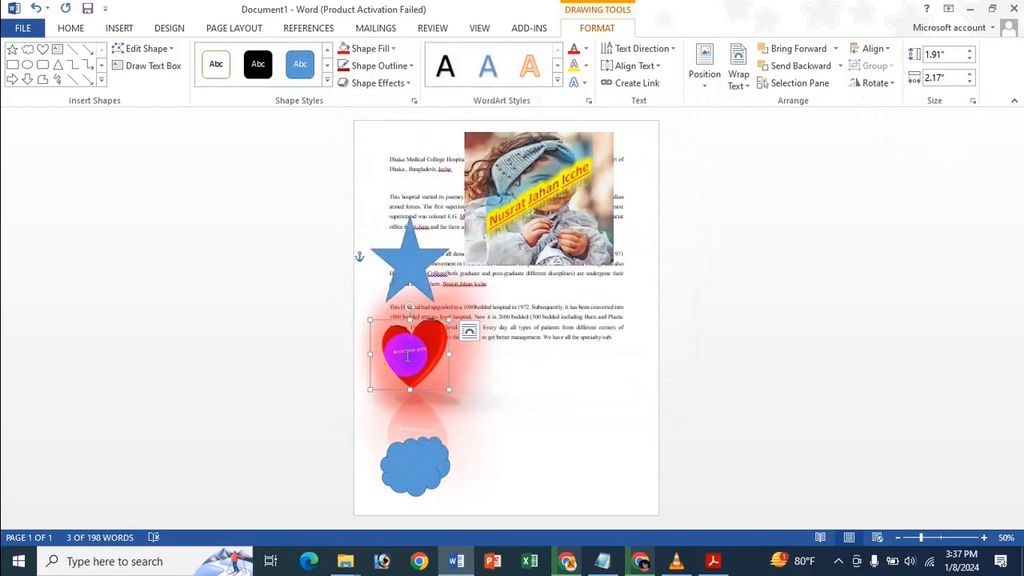
{"action": "left_click", "coordinate": [418, 450]}
{"action": "left_click", "coordinate": [424, 361], "text": "ctrl"}
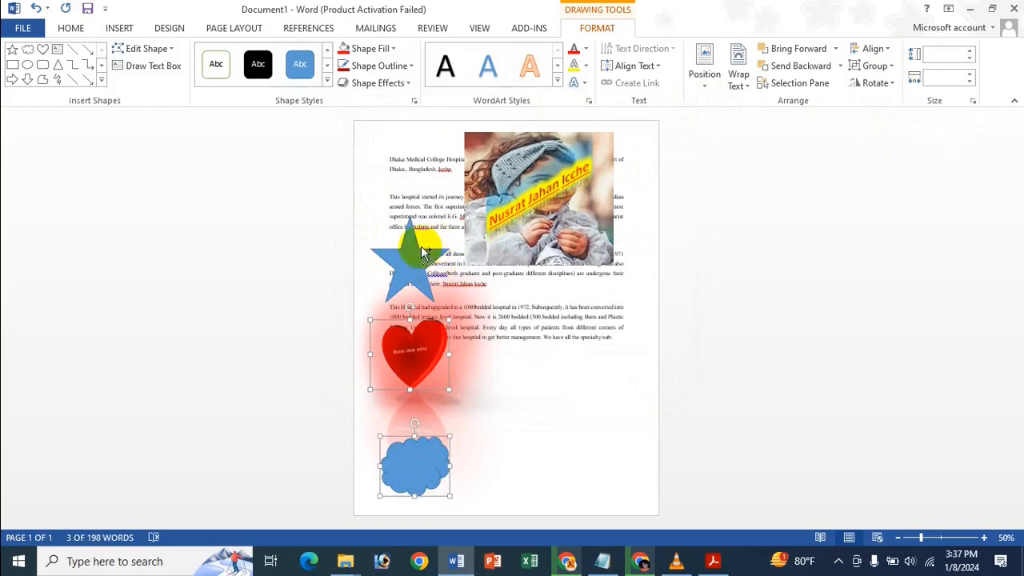
Group the star, heart and cloud into one 7.76" by 2.18" object and nudge it up-right.
{"action": "left_click", "coordinate": [397, 264], "text": "ctrl"}
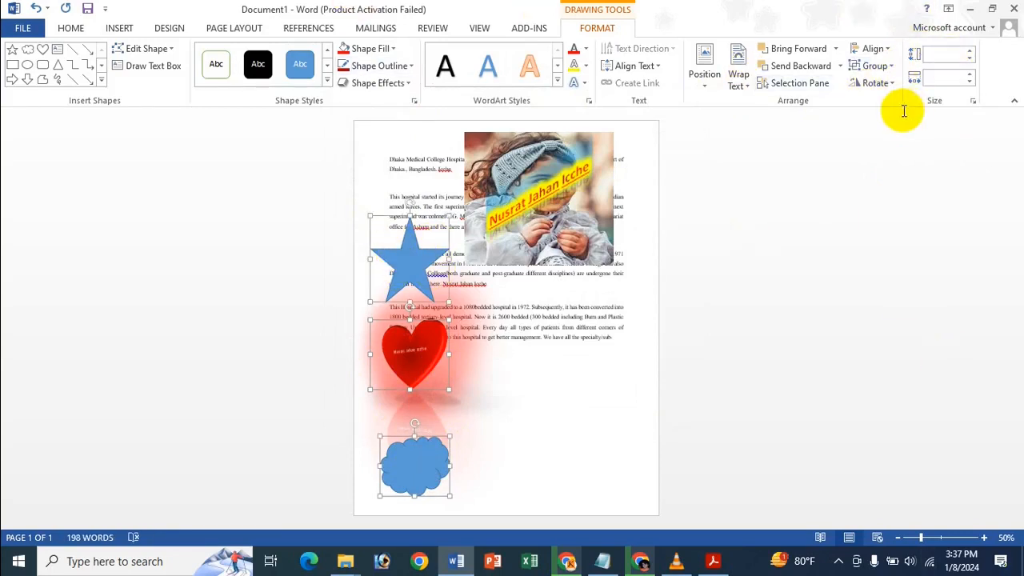
{"action": "left_click", "coordinate": [890, 67]}
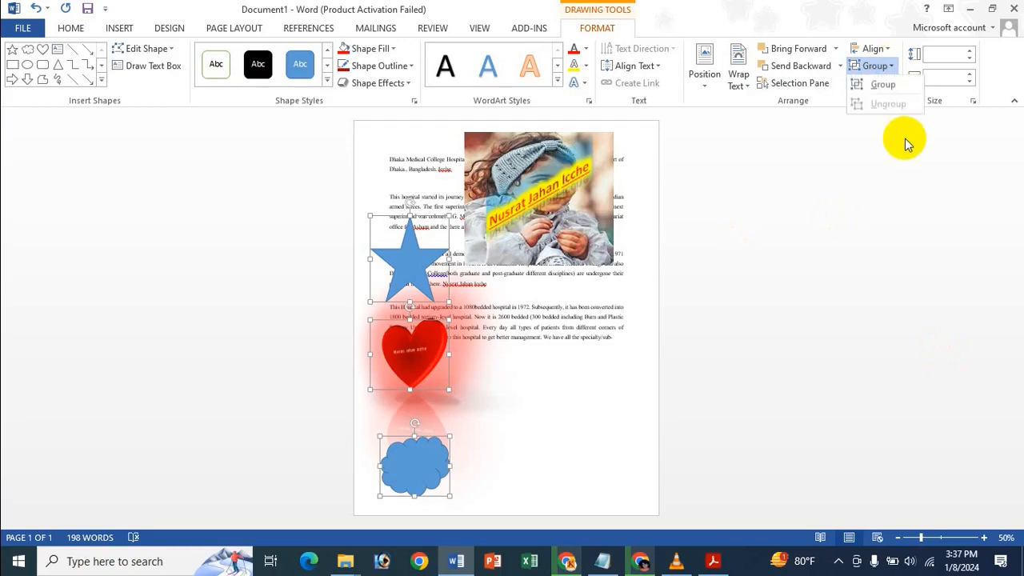
{"action": "left_click", "coordinate": [890, 88]}
{"action": "left_click", "coordinate": [882, 88]}
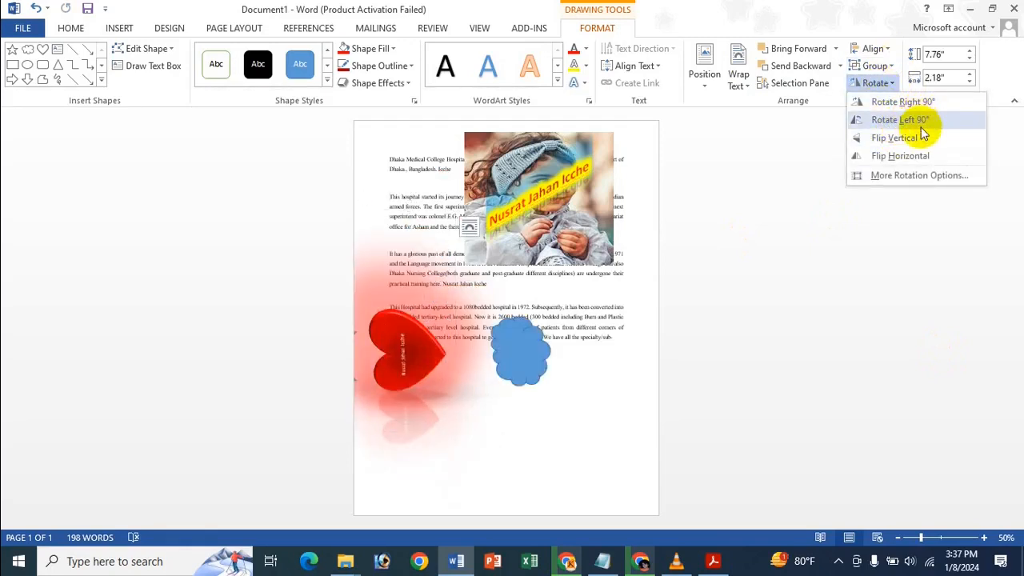
{"action": "left_click", "coordinate": [472, 298]}
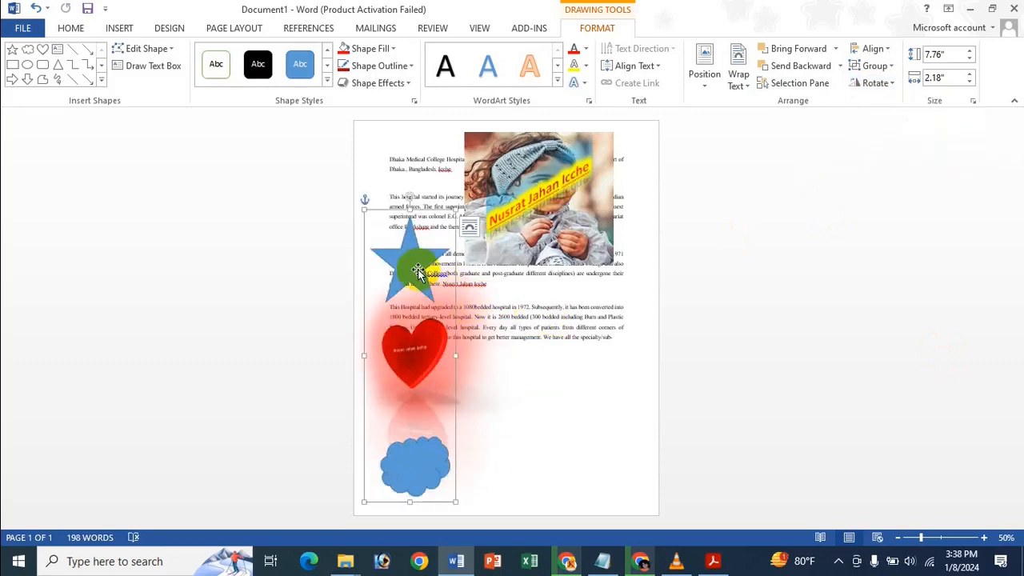
{"action": "left_click", "coordinate": [528, 320]}
{"action": "double_click", "coordinate": [410, 268]}
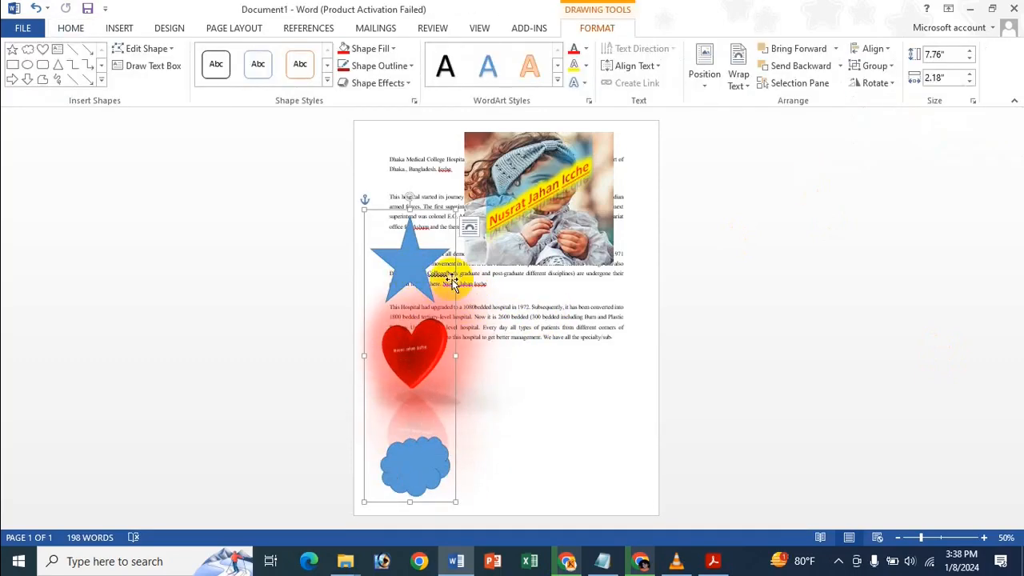
{"action": "left_click_drag", "start_coordinate": [414, 263], "coordinate": [424, 230]}
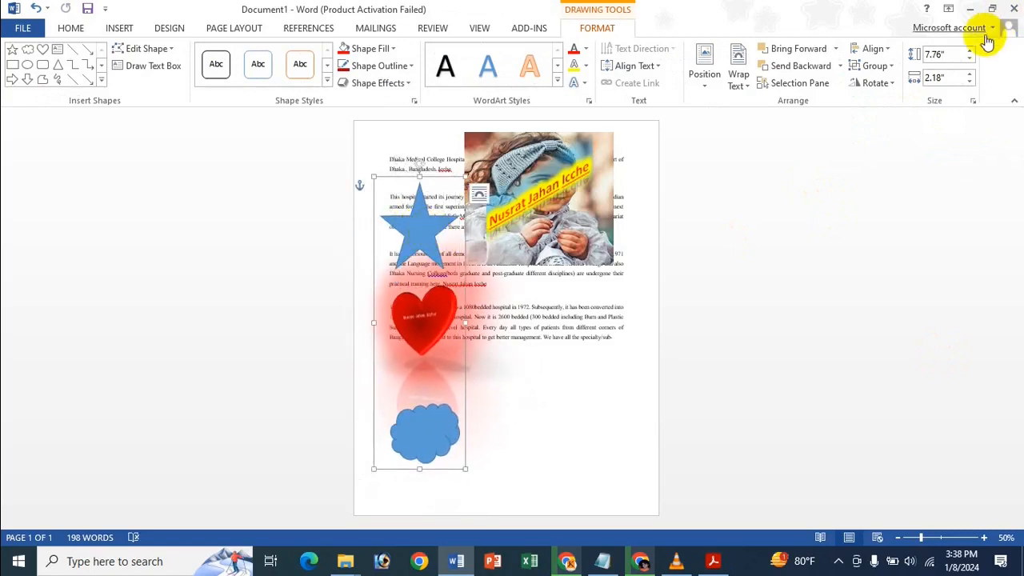
Enlarge the group to 8.1" tall by 2.4" wide, then ungroup the star, heart and cloud.
{"action": "left_click", "coordinate": [969, 51]}
{"action": "left_click", "coordinate": [969, 51]}
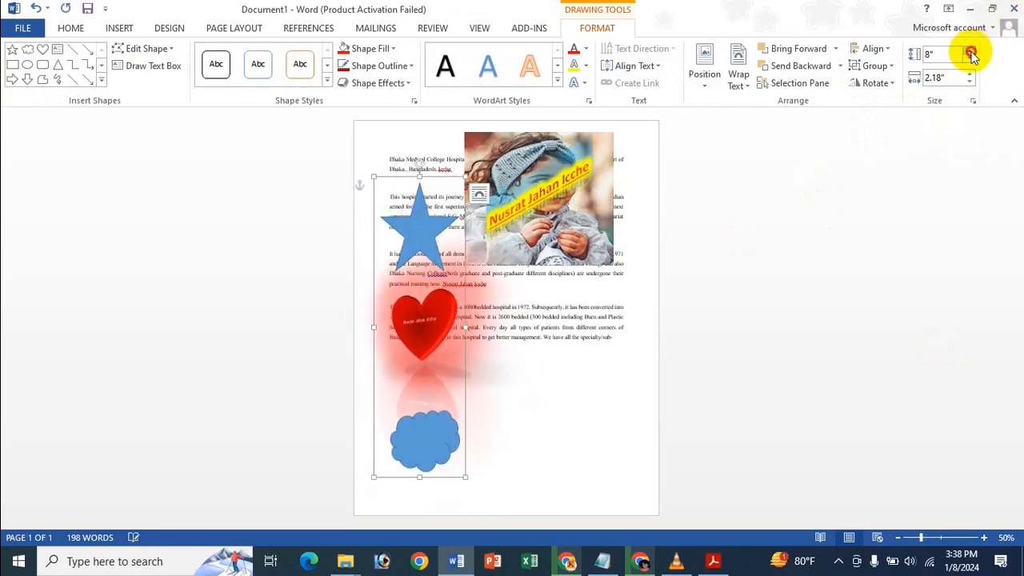
{"action": "left_click", "coordinate": [969, 51]}
{"action": "left_click", "coordinate": [970, 73]}
{"action": "left_click", "coordinate": [969, 74]}
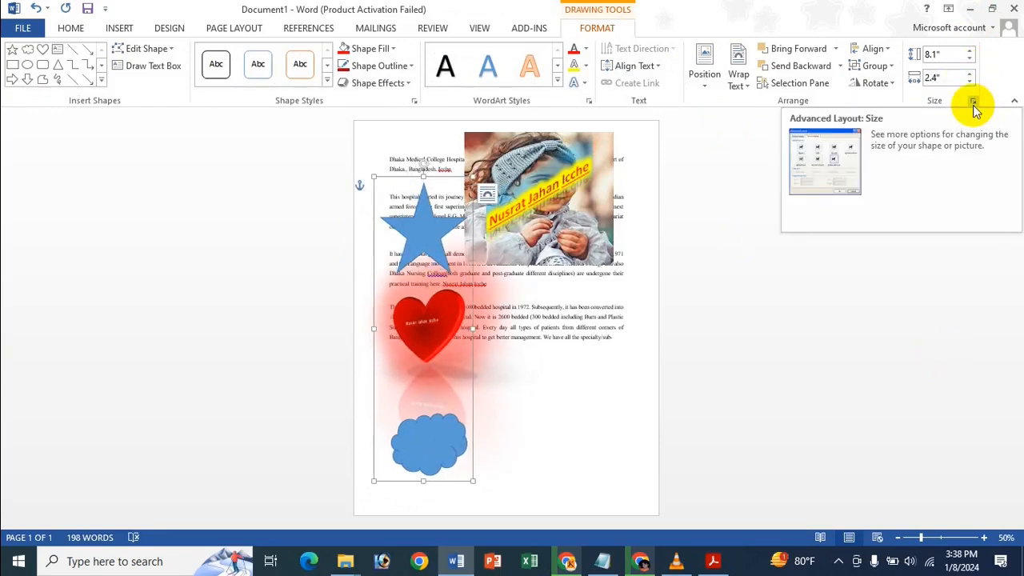
{"action": "left_click", "coordinate": [875, 65]}
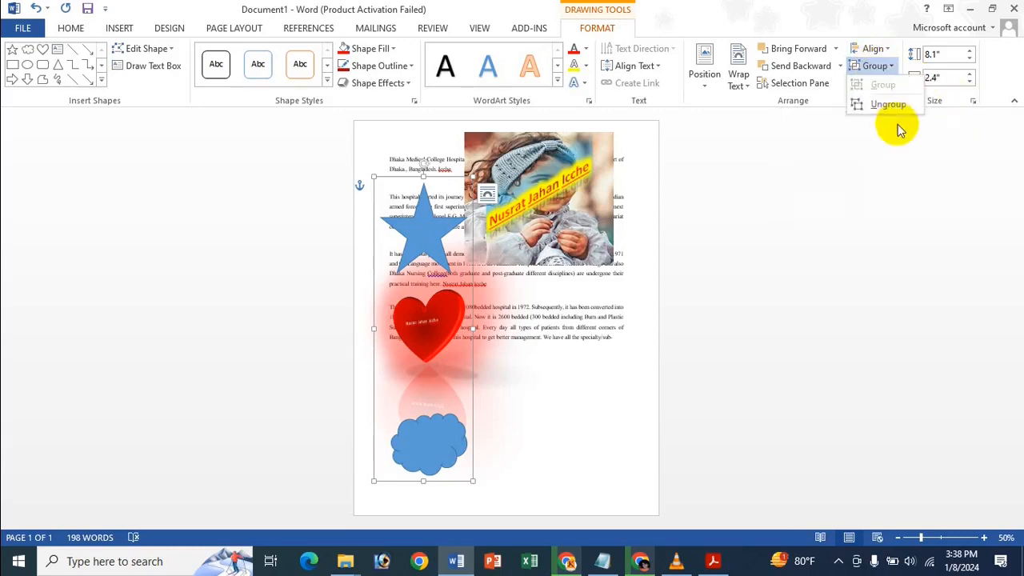
{"action": "left_click", "coordinate": [887, 105]}
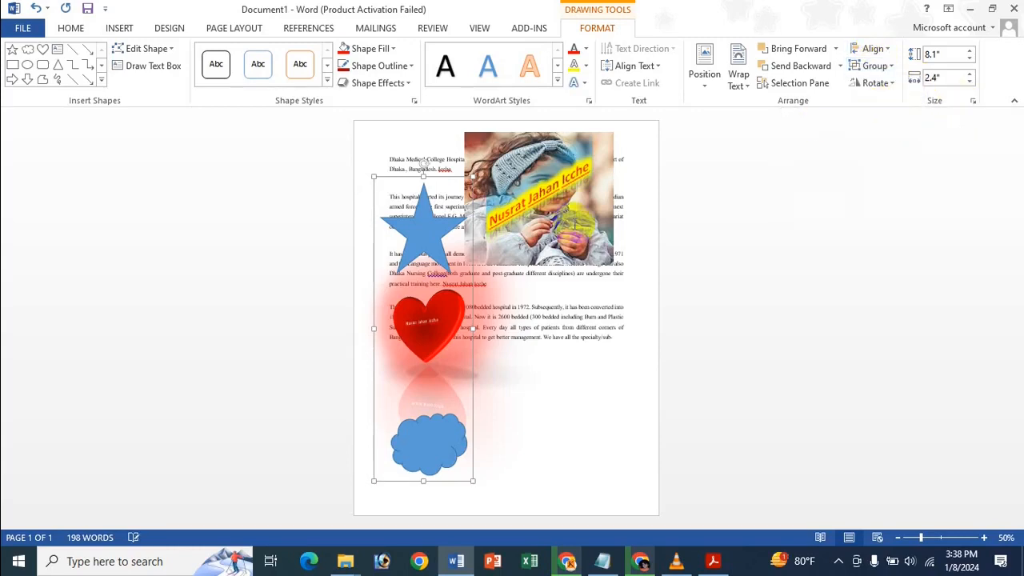
Resize the star on its own to 2.8" tall by 2.7" wide.
{"action": "left_click", "coordinate": [571, 294]}
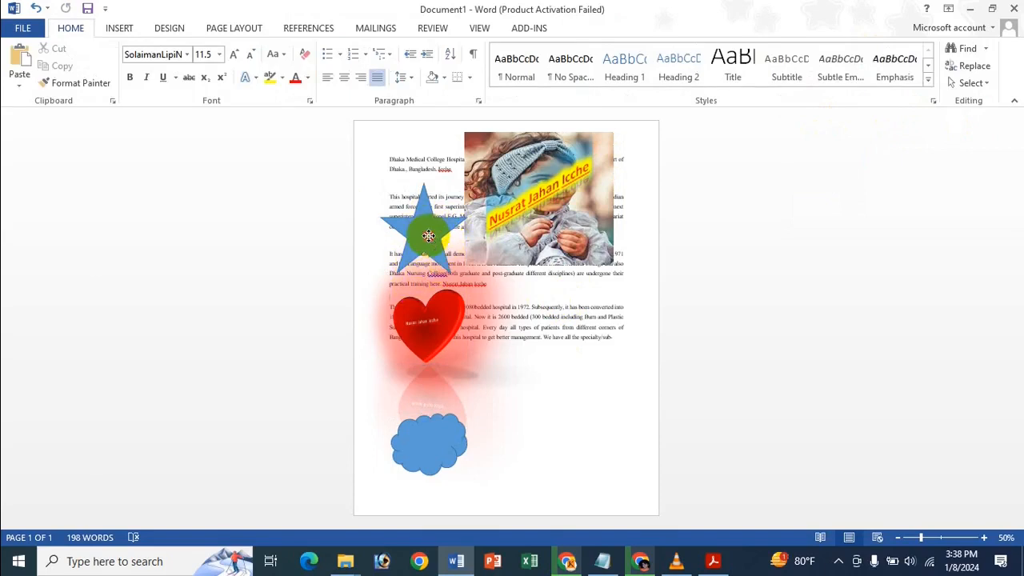
{"action": "left_click", "coordinate": [422, 229]}
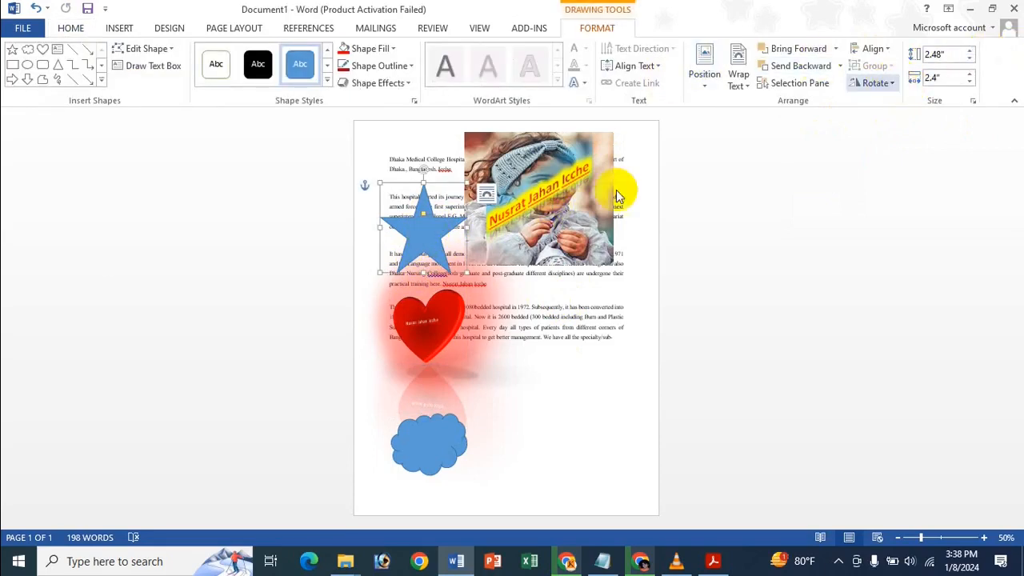
{"action": "left_click_drag", "start_coordinate": [465, 274], "coordinate": [464, 277]}
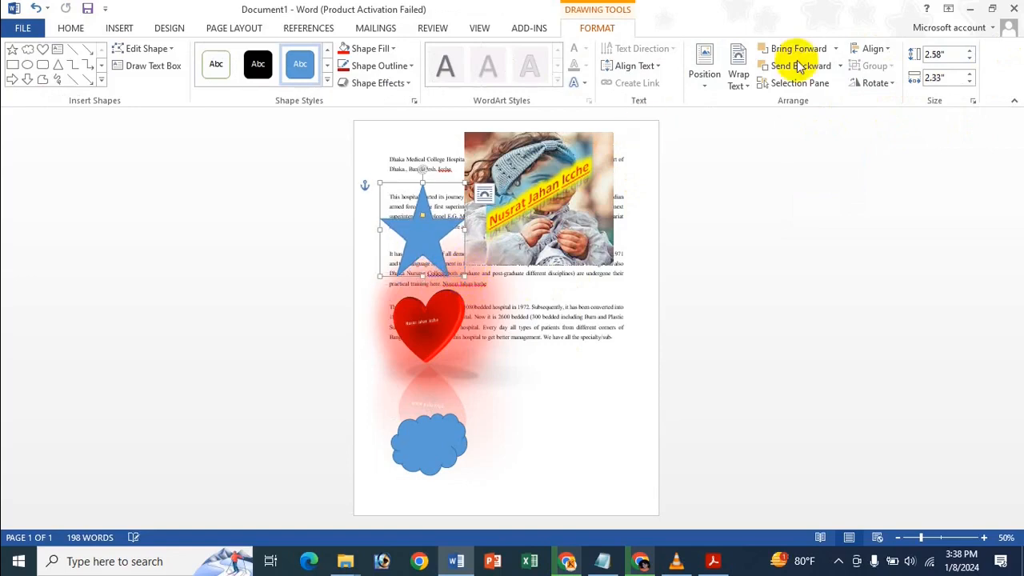
{"action": "left_click", "coordinate": [879, 83]}
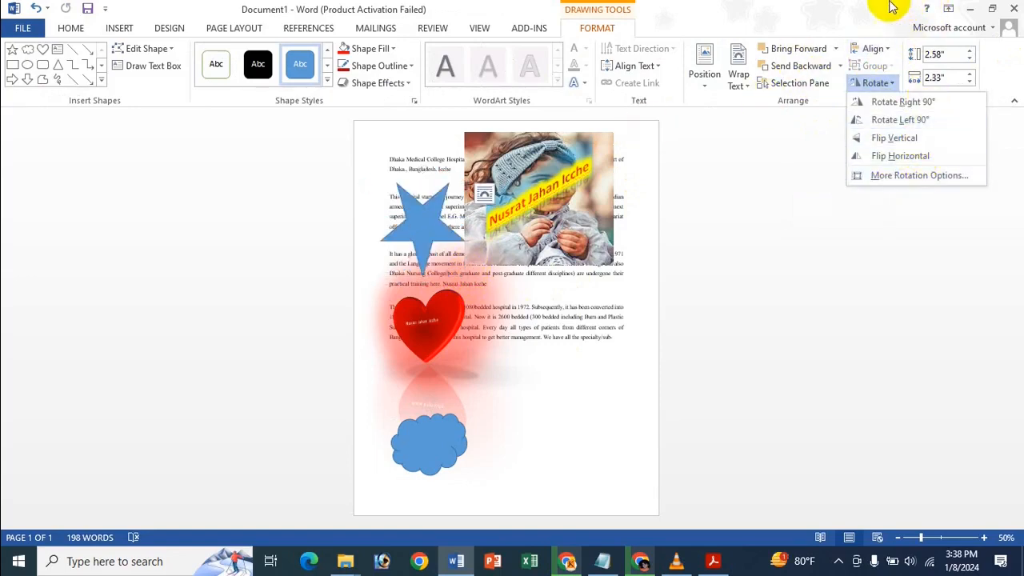
{"action": "left_click", "coordinate": [1001, 86]}
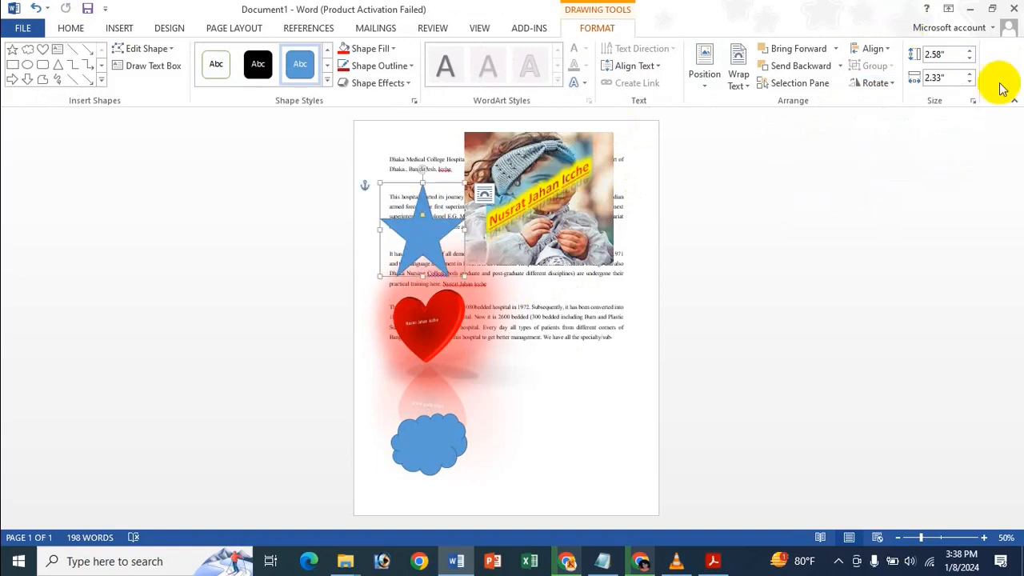
{"action": "left_click", "coordinate": [968, 52]}
{"action": "left_click", "coordinate": [969, 73]}
{"action": "left_click", "coordinate": [968, 72]}
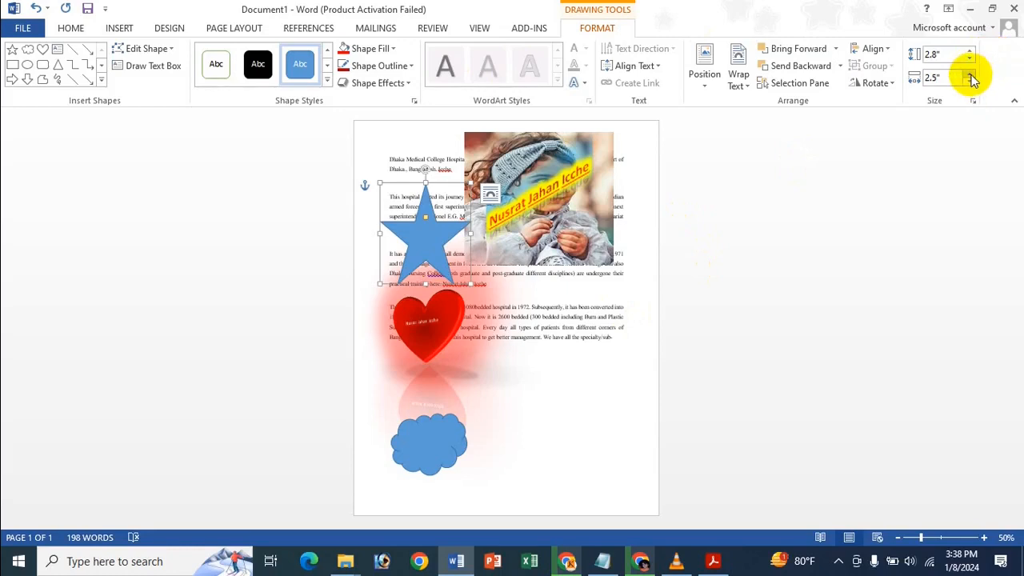
{"action": "left_click", "coordinate": [968, 73]}
{"action": "left_click", "coordinate": [968, 72]}
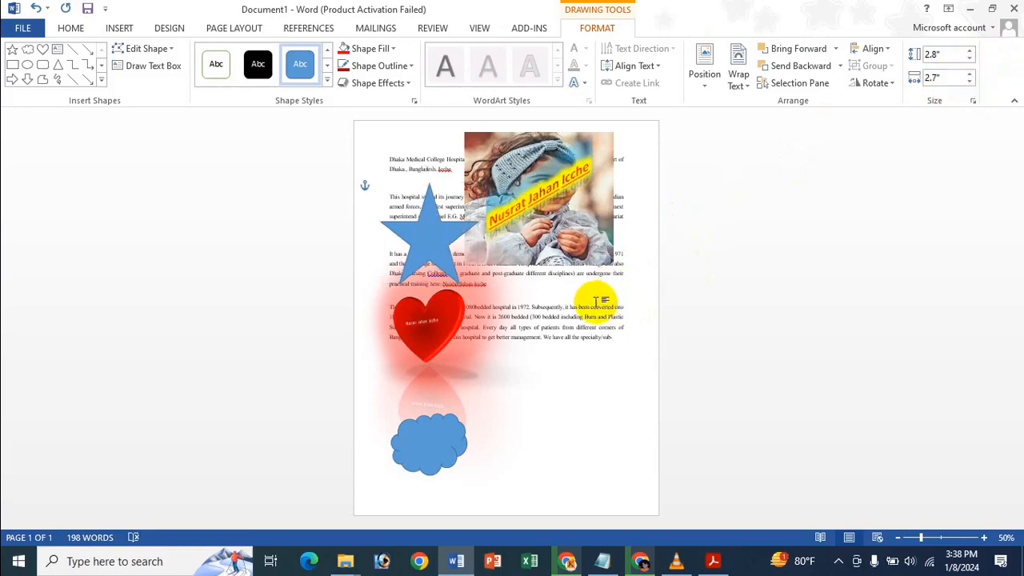
Reselect the star and show its Drawing Tools Format options.
{"action": "left_click", "coordinate": [596, 301]}
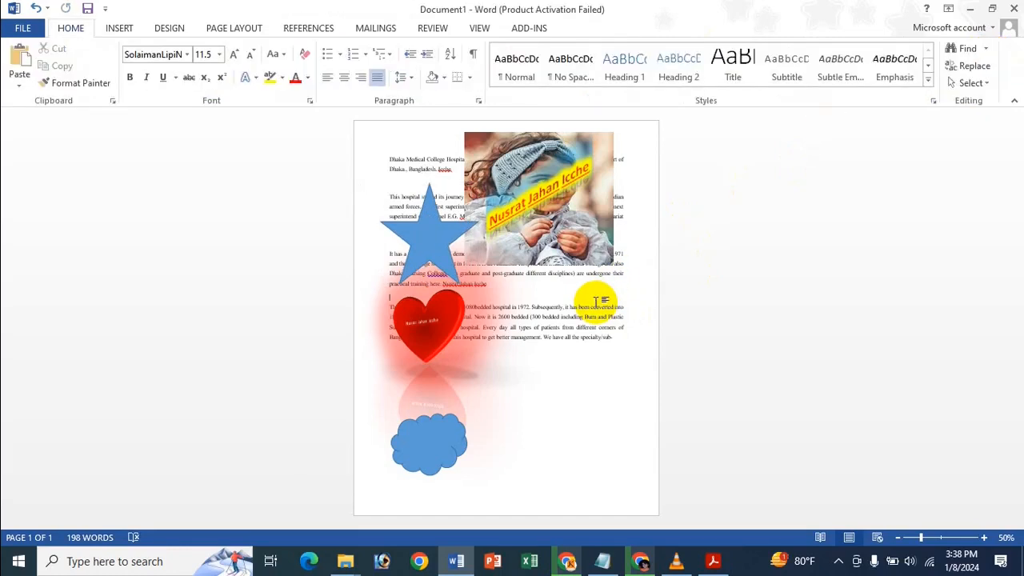
{"action": "left_click", "coordinate": [438, 238]}
{"action": "left_click", "coordinate": [594, 30]}
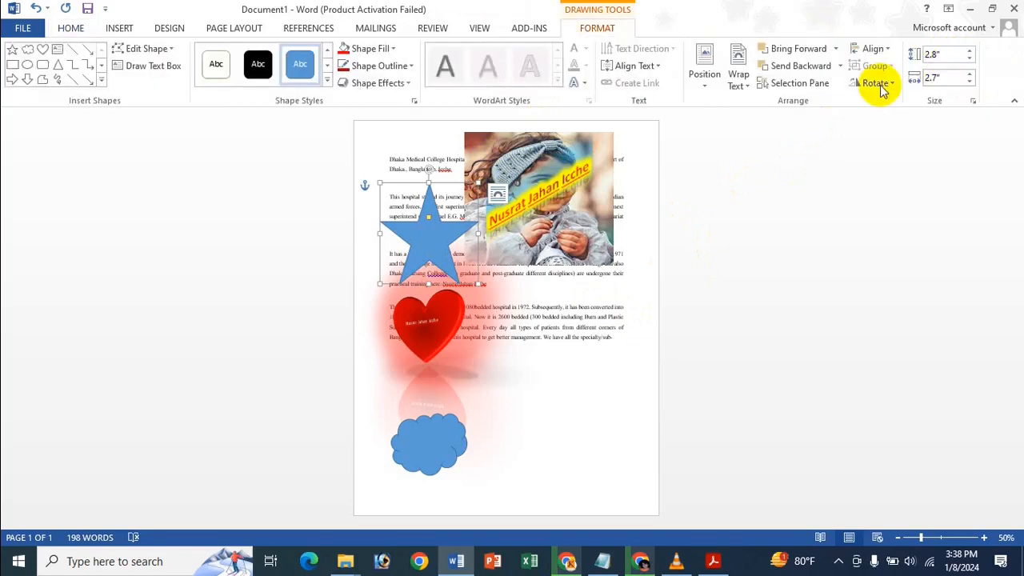
Open the Selection Pane and select the cloud, star, heart and Text Box 1 in turn.
{"action": "left_click", "coordinate": [774, 83]}
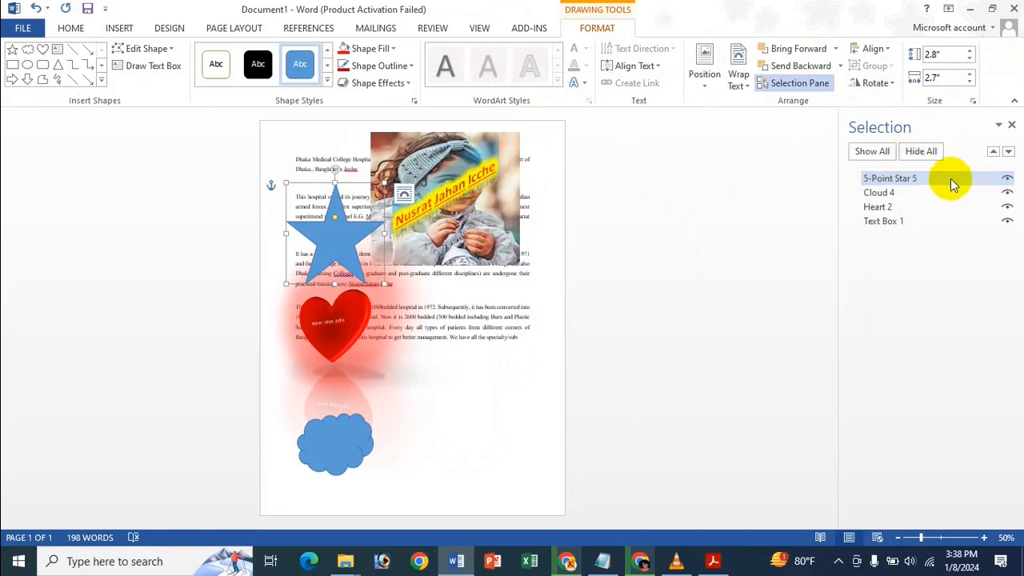
{"action": "left_click", "coordinate": [897, 194]}
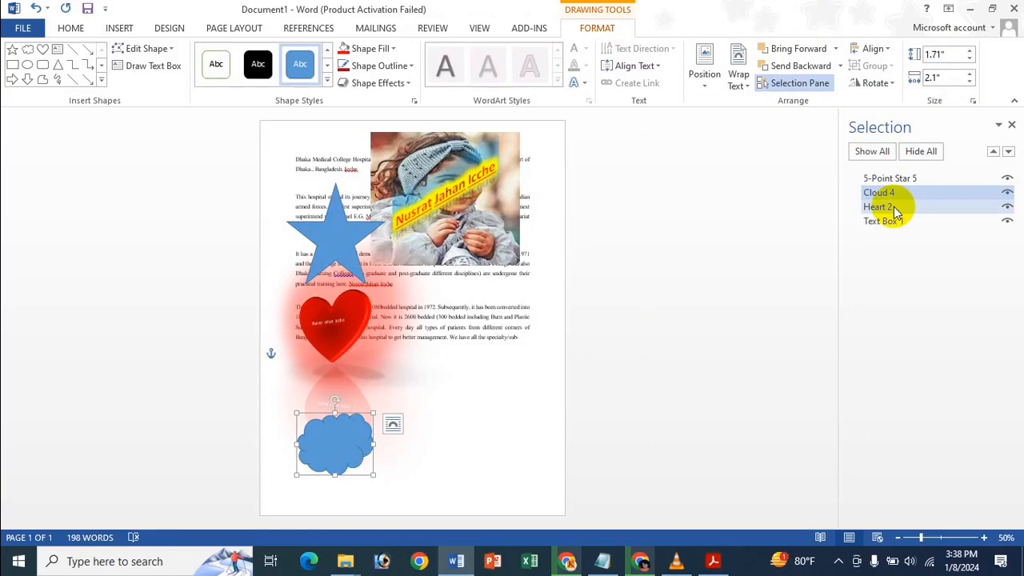
{"action": "left_click", "coordinate": [889, 177]}
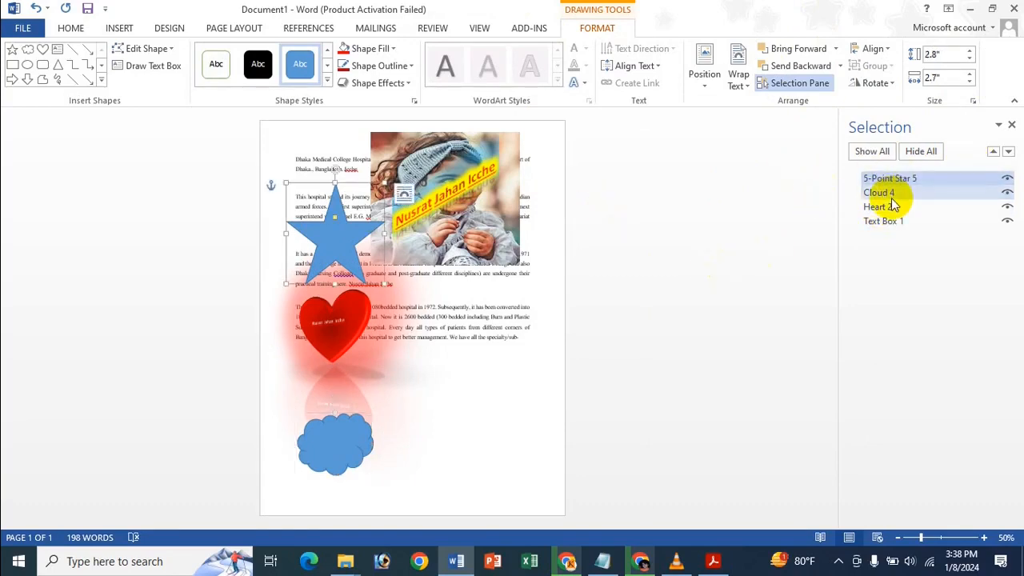
{"action": "left_click", "coordinate": [893, 198]}
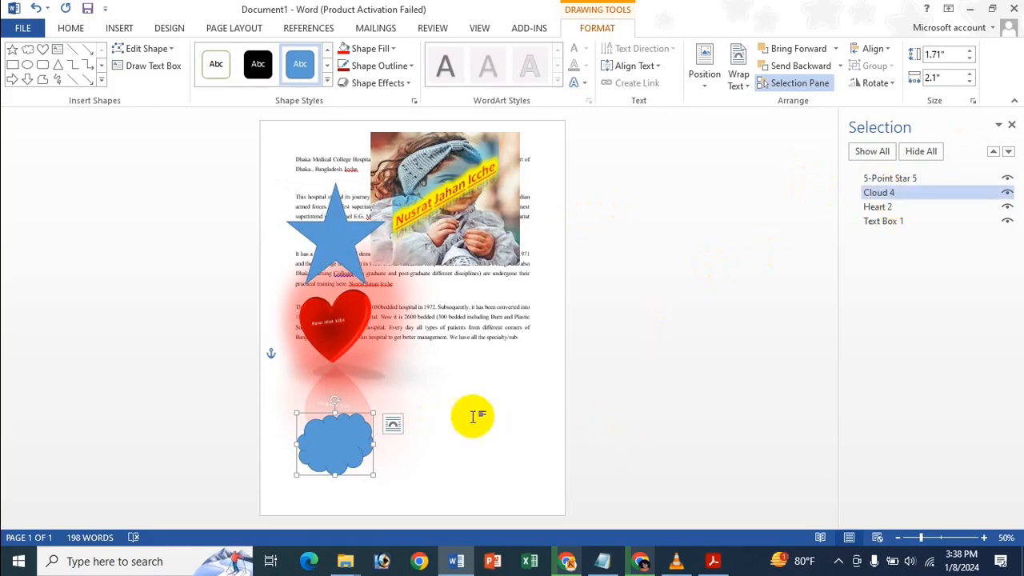
{"action": "left_click", "coordinate": [904, 209]}
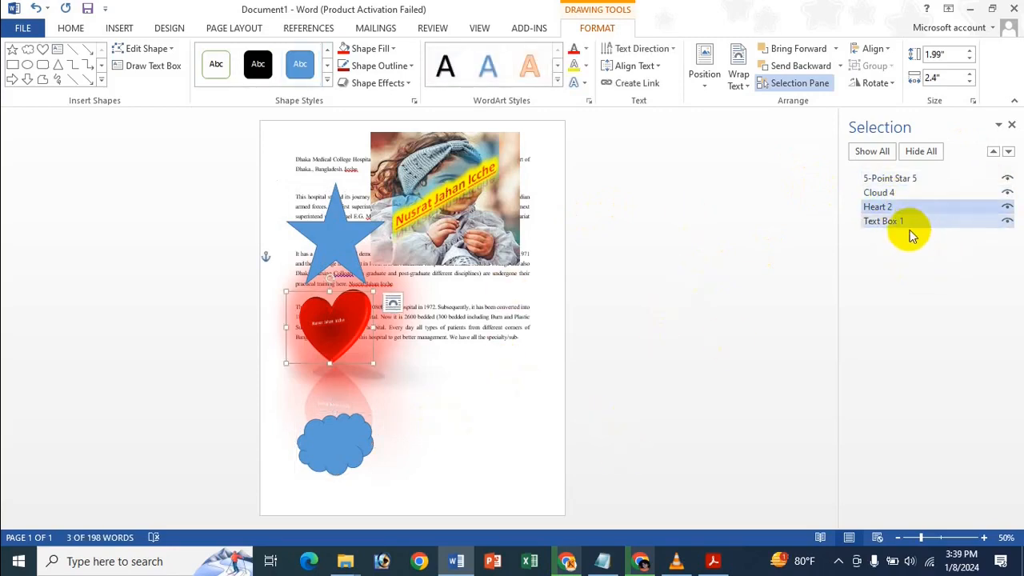
{"action": "left_click", "coordinate": [905, 224]}
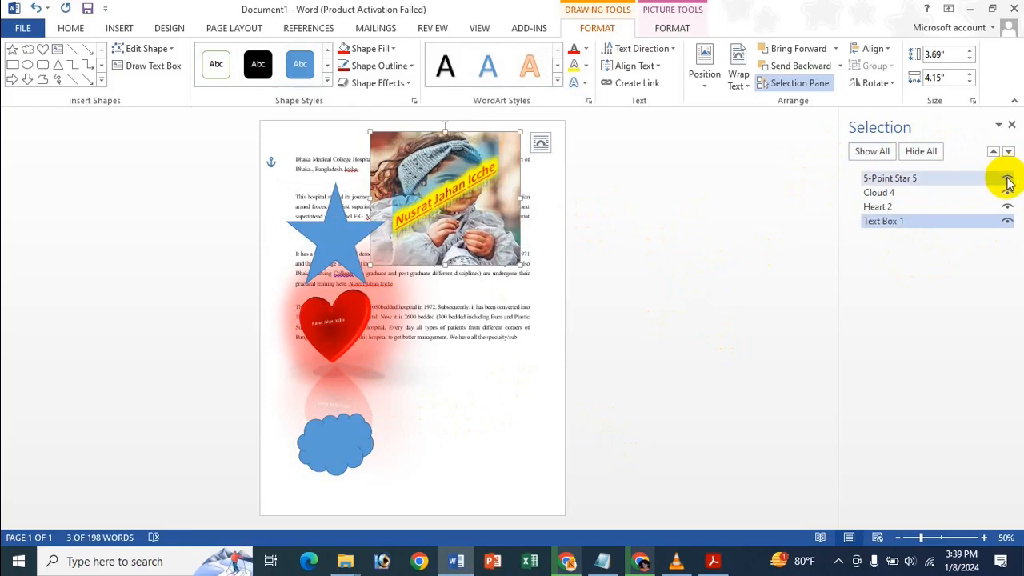
{"action": "left_click", "coordinate": [1007, 179]}
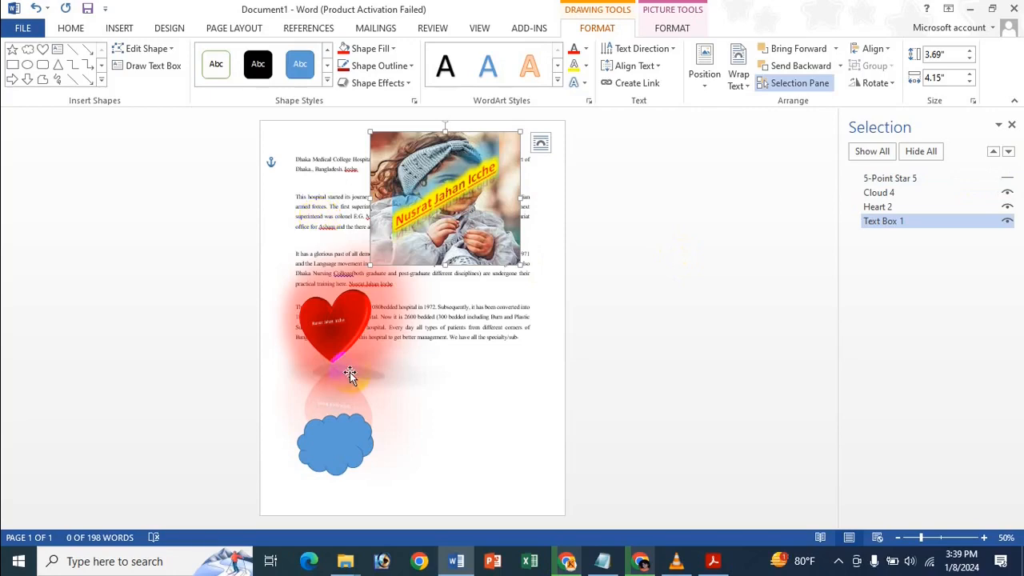
{"action": "left_click", "coordinate": [1005, 194]}
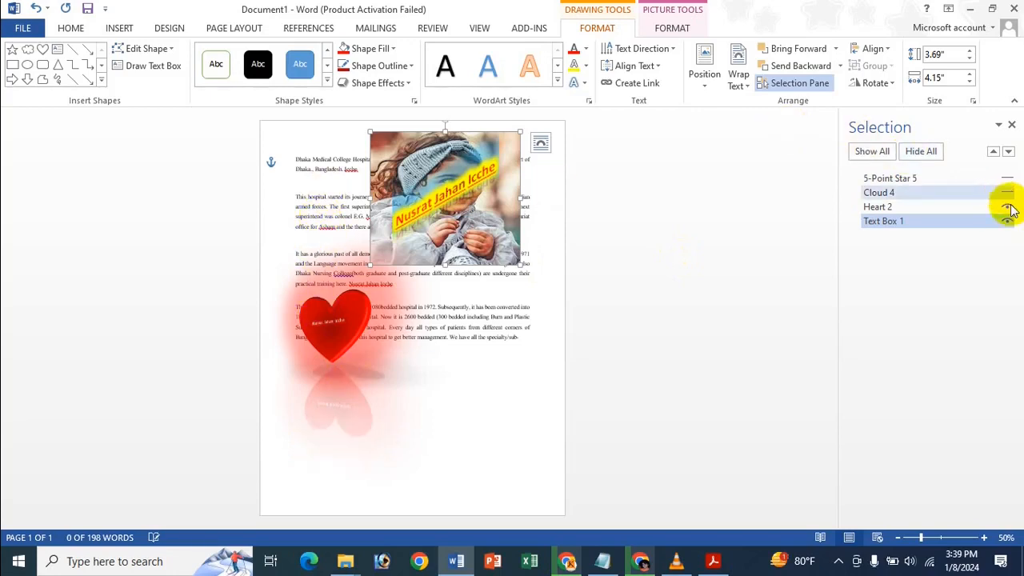
{"action": "left_click", "coordinate": [1006, 207]}
{"action": "left_click", "coordinate": [1006, 226]}
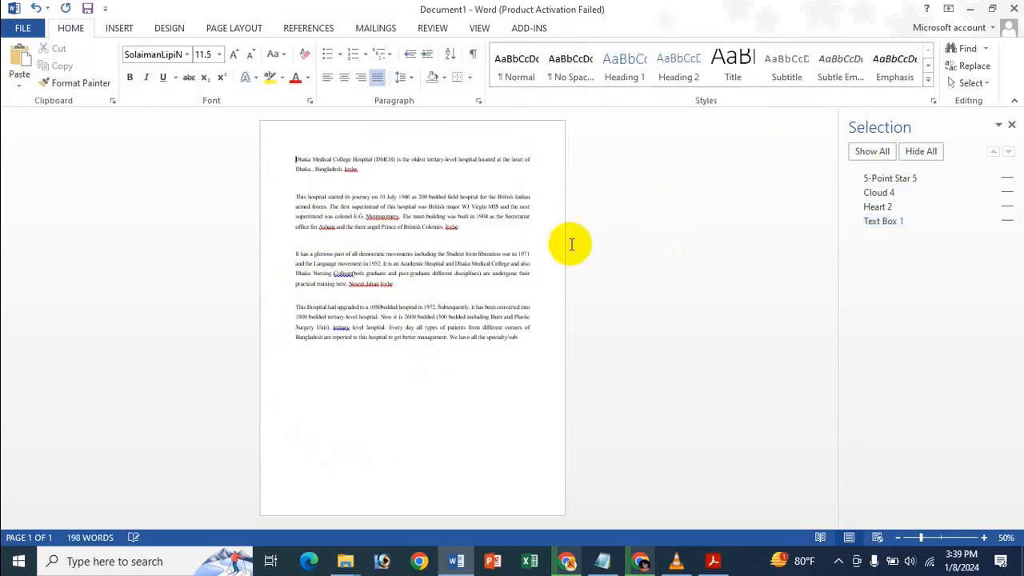
{"action": "left_click", "coordinate": [1006, 179]}
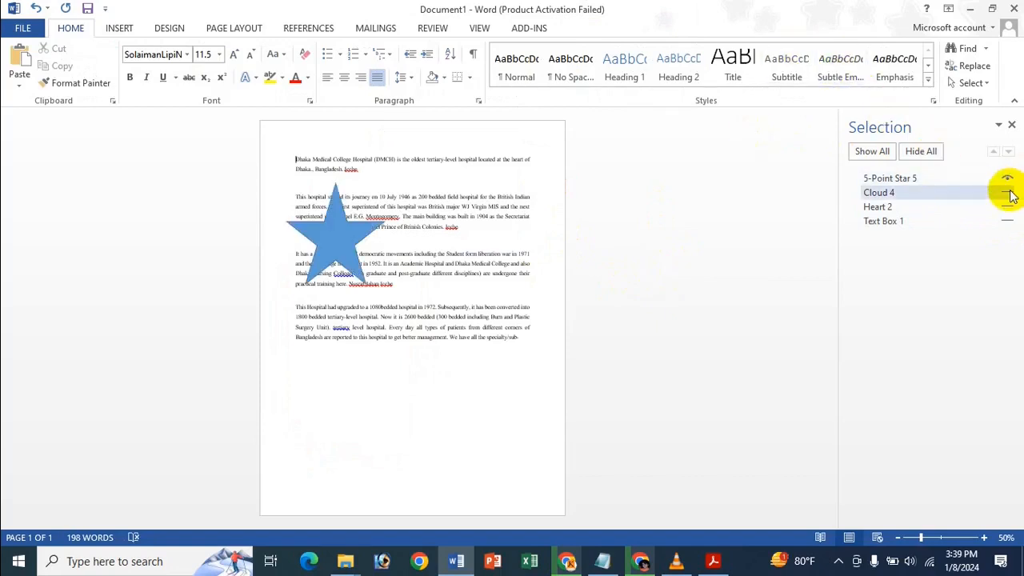
{"action": "left_click", "coordinate": [1006, 193]}
{"action": "left_click", "coordinate": [1006, 208]}
{"action": "left_click", "coordinate": [1006, 221]}
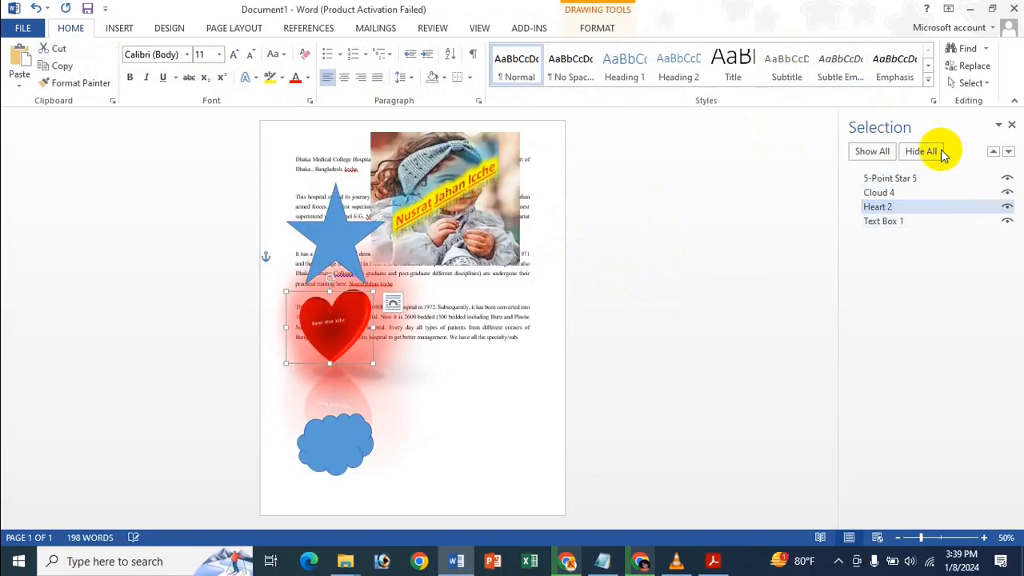
{"action": "left_click", "coordinate": [934, 152]}
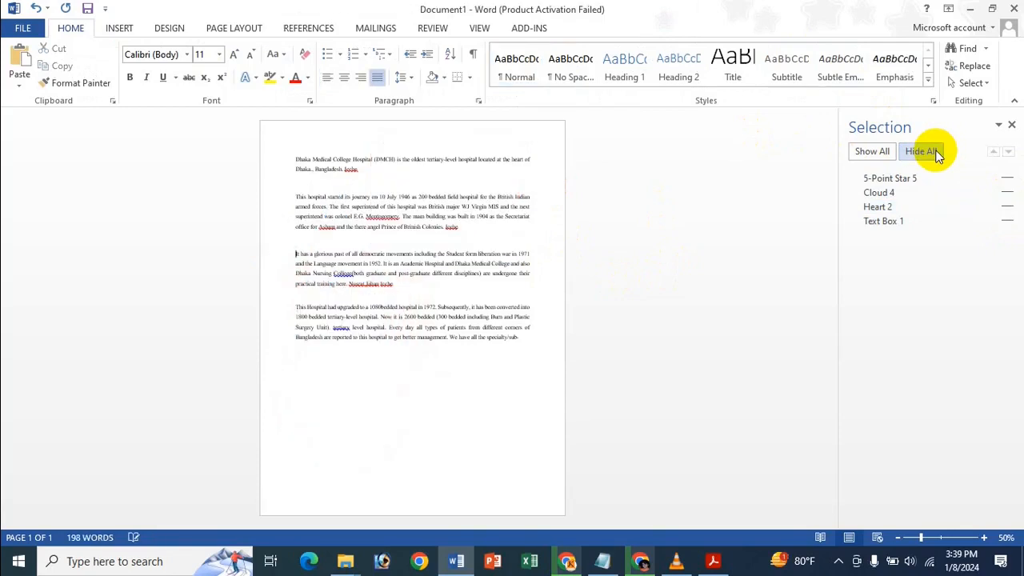
{"action": "left_click", "coordinate": [882, 152]}
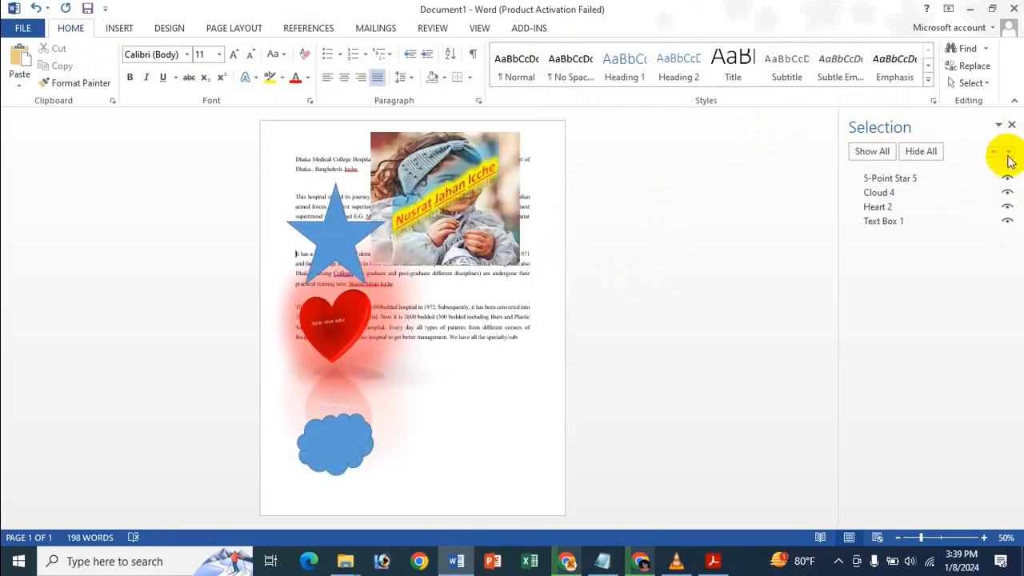
{"action": "left_click", "coordinate": [957, 218]}
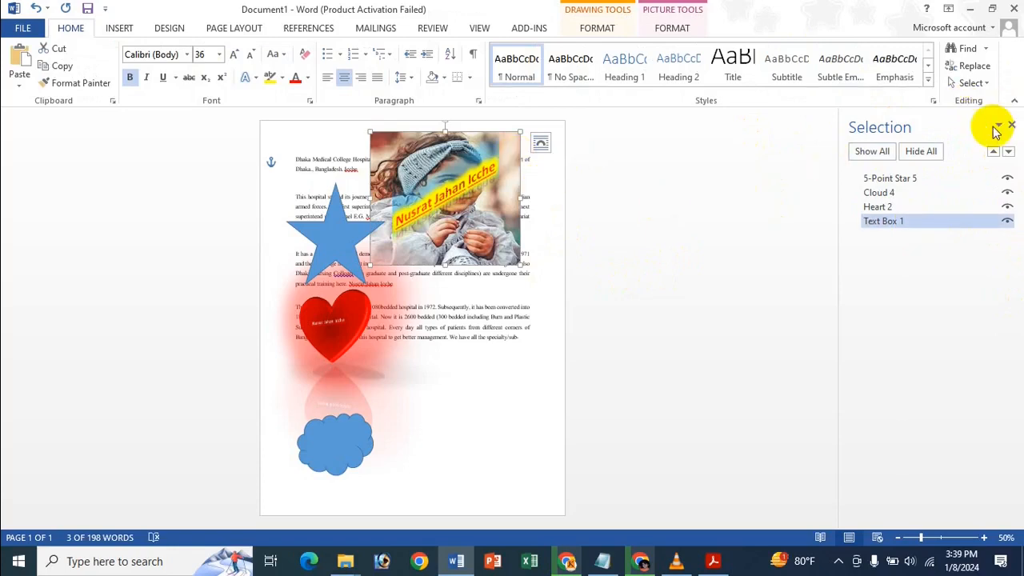
Bring Text Box 1 forward in the Selection pane so the picture sits above all shapes.
{"action": "left_click", "coordinate": [991, 152]}
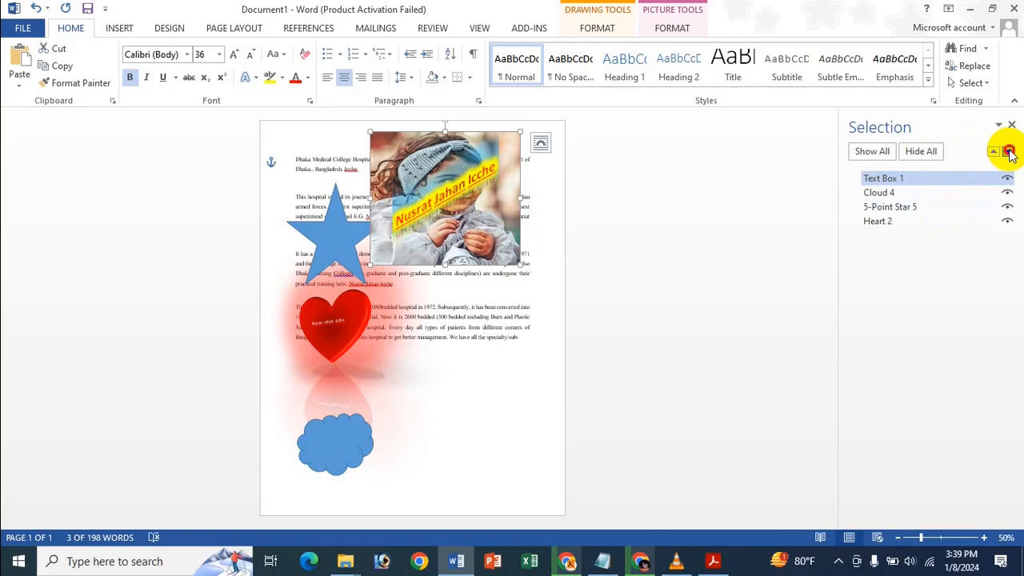
{"action": "left_click", "coordinate": [936, 180]}
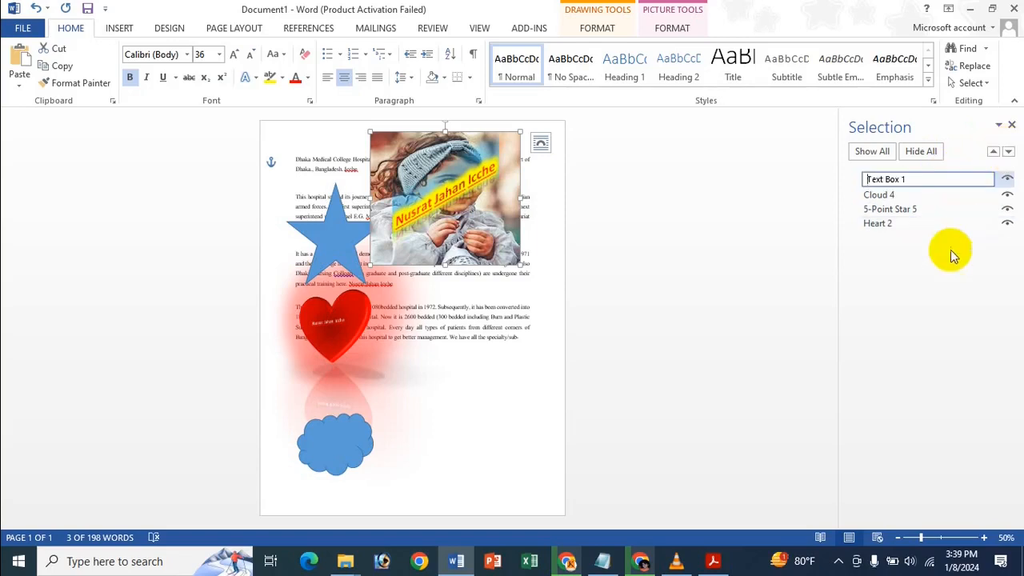
{"action": "left_click", "coordinate": [930, 210]}
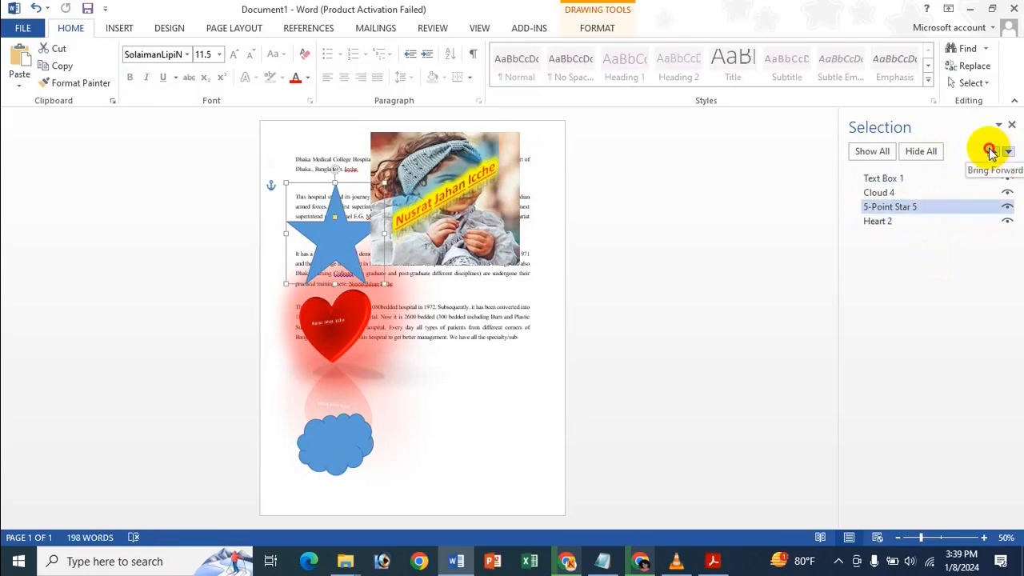
{"action": "left_click", "coordinate": [920, 178]}
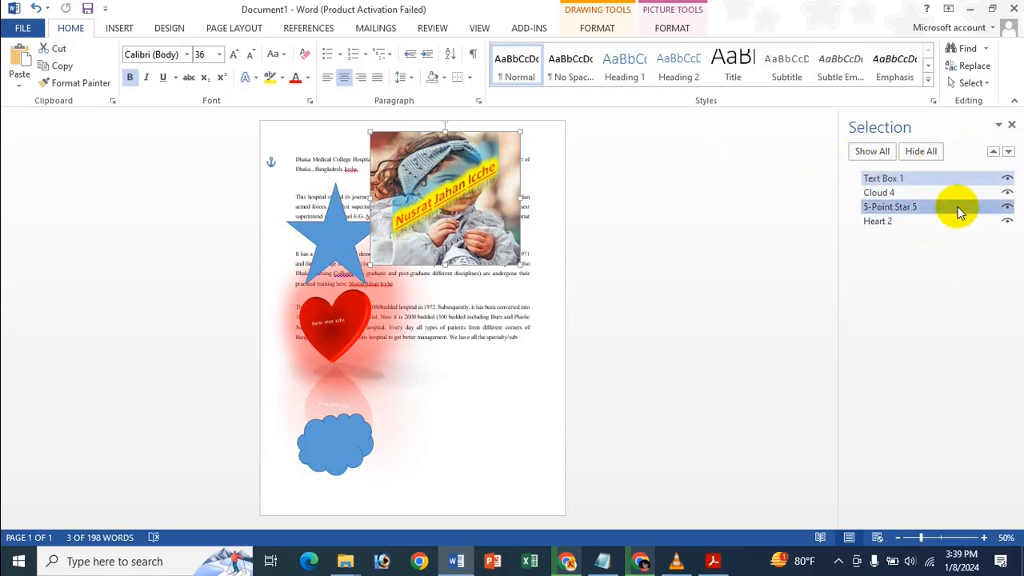
{"action": "left_click", "coordinate": [956, 182]}
{"action": "left_click", "coordinate": [993, 152]}
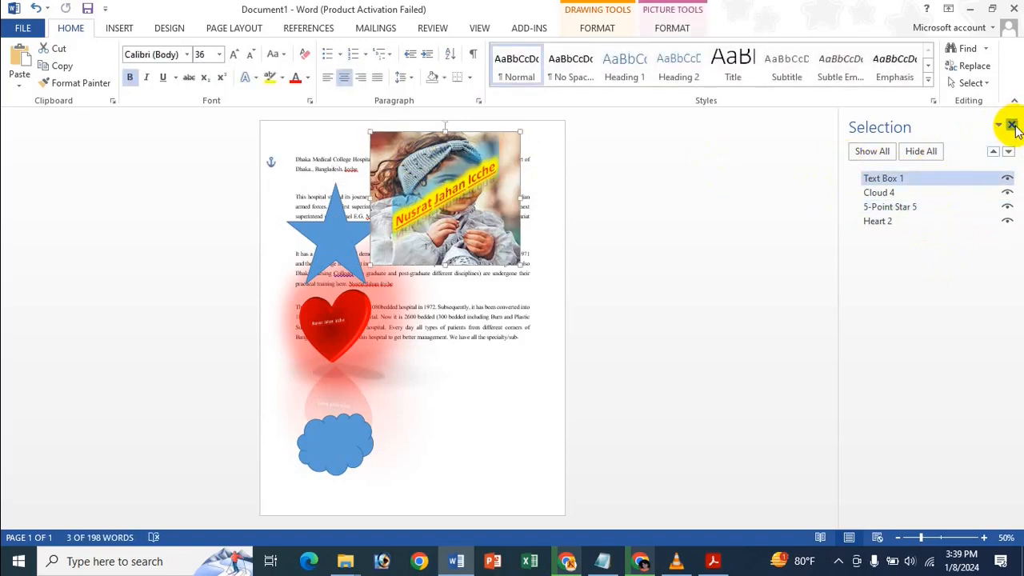
Close the Selection pane and show the photo's picture formatting options.
{"action": "left_click", "coordinate": [1012, 125]}
{"action": "left_click", "coordinate": [571, 193]}
{"action": "left_click", "coordinate": [676, 29]}
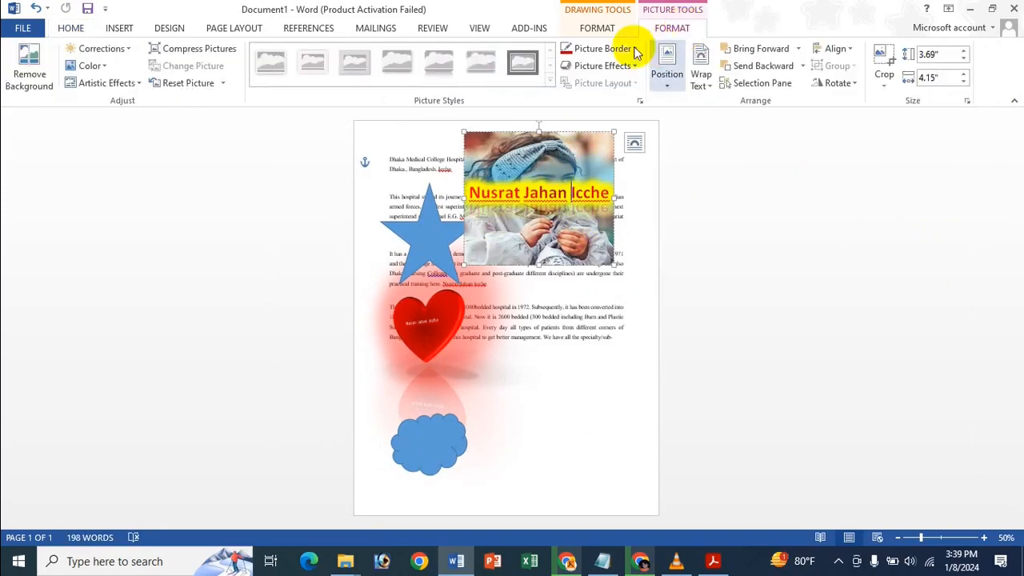